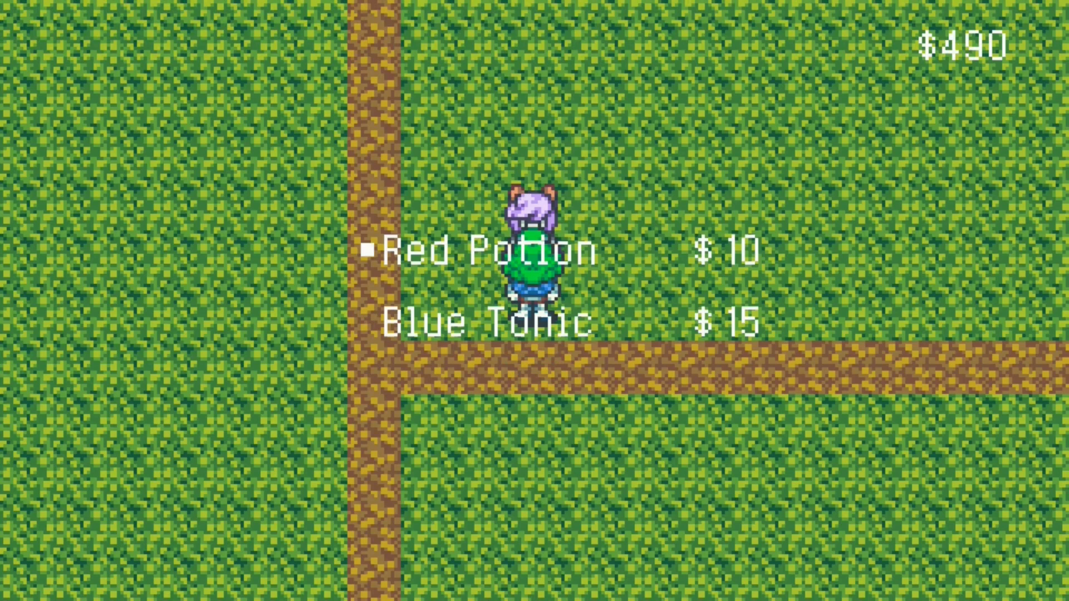
key(Return)
key(Return)
key(Return)
key(Return)
- Buy Red Potions in the playtest shop and close the item list
key(Down)
key(Up)
key(Escape)
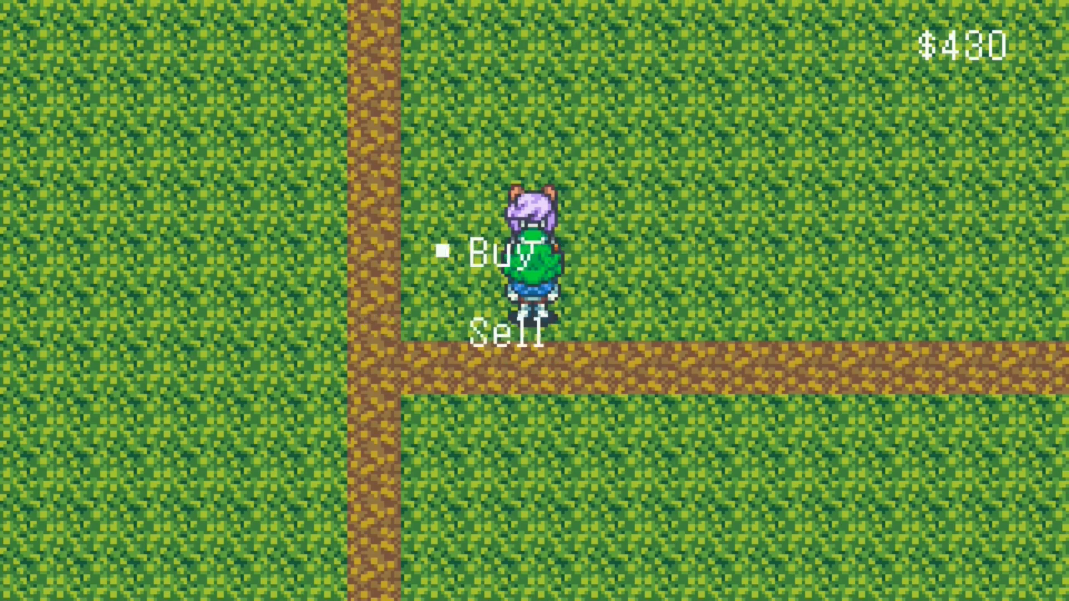
key(Escape)
key(Return)
key(Down)
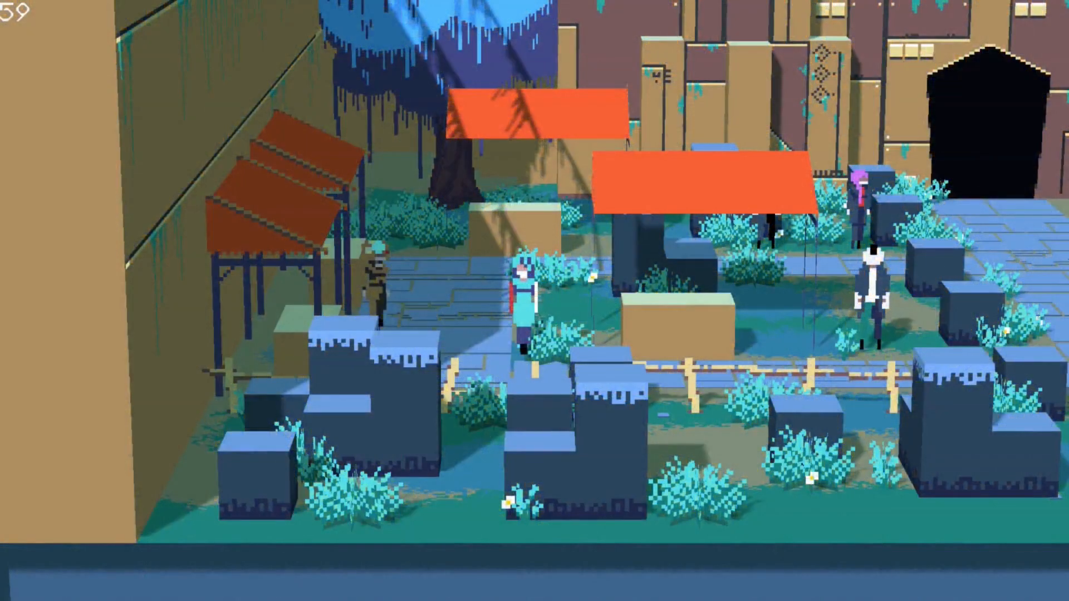
key(Left)
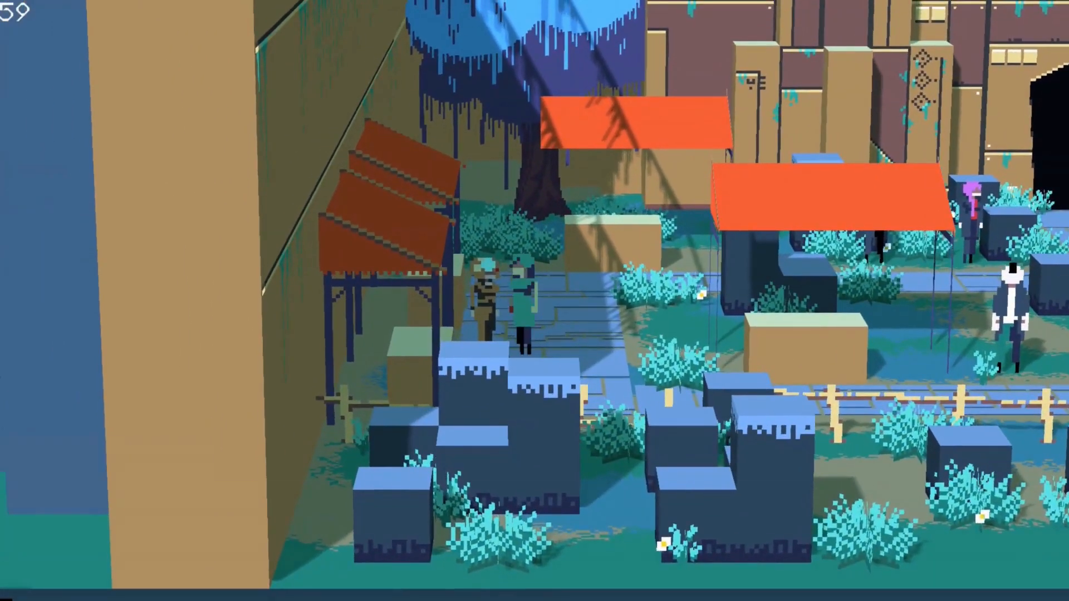
- Buy three Skin Grafts from the vendor's shop and leave it
key(Return)
key(Return)
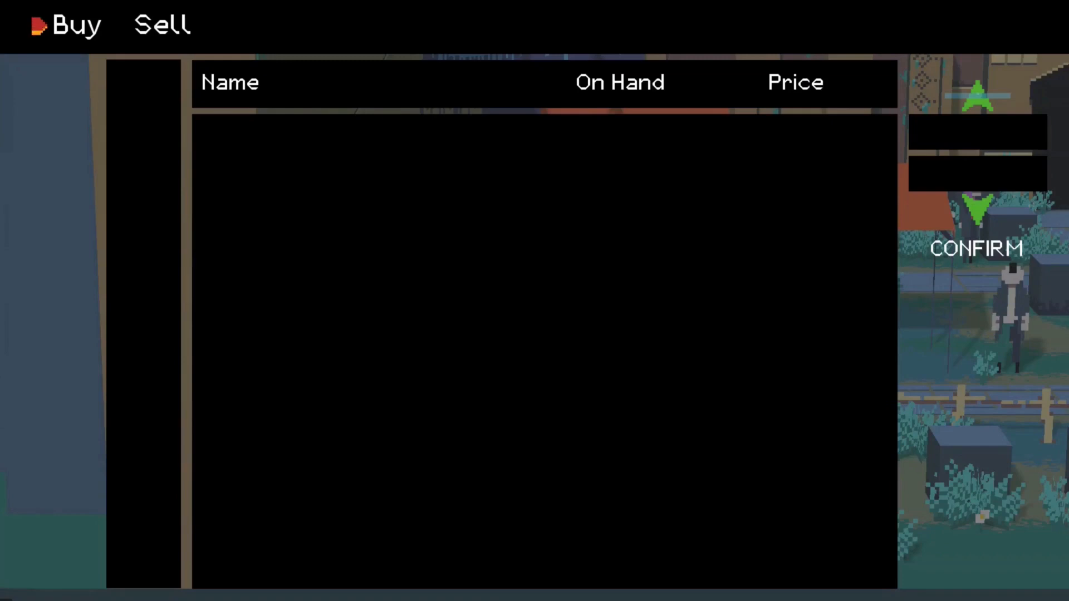
key(Return)
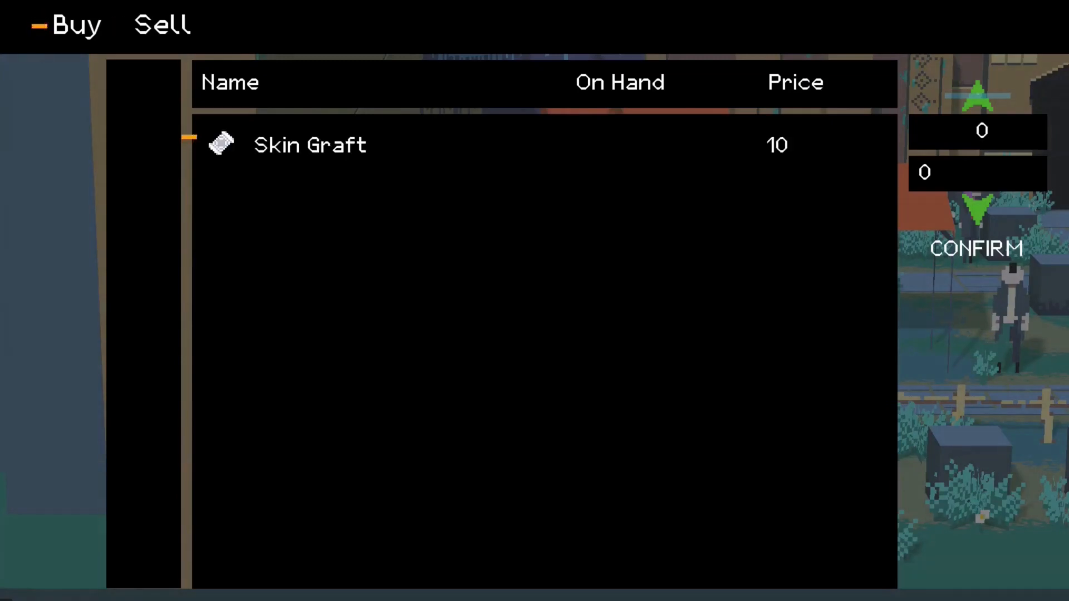
key(Up)
key(Up)
key(Up)
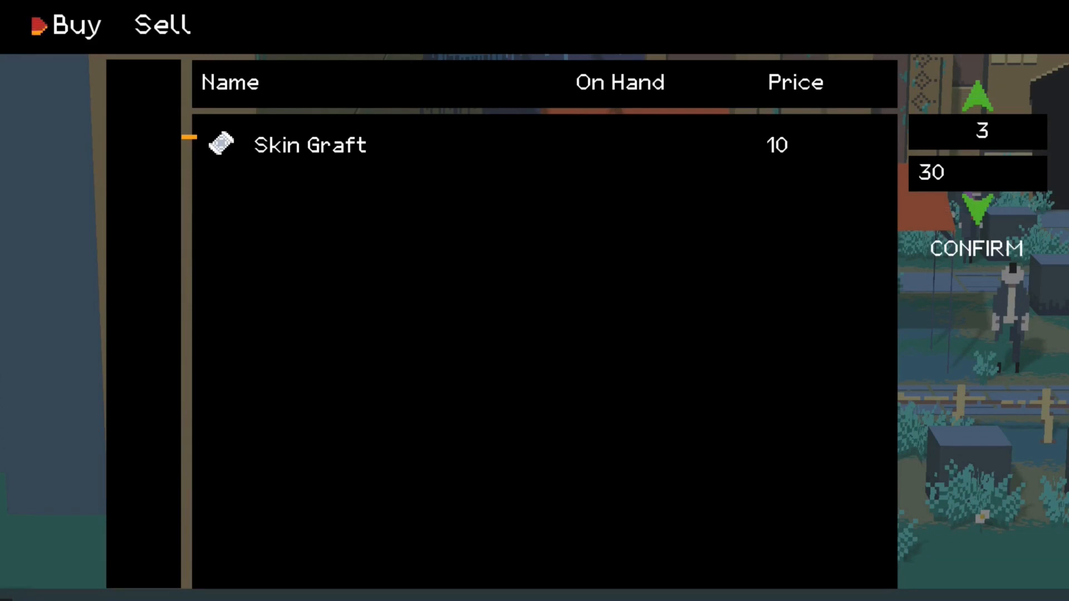
key(Escape)
key(Escape)
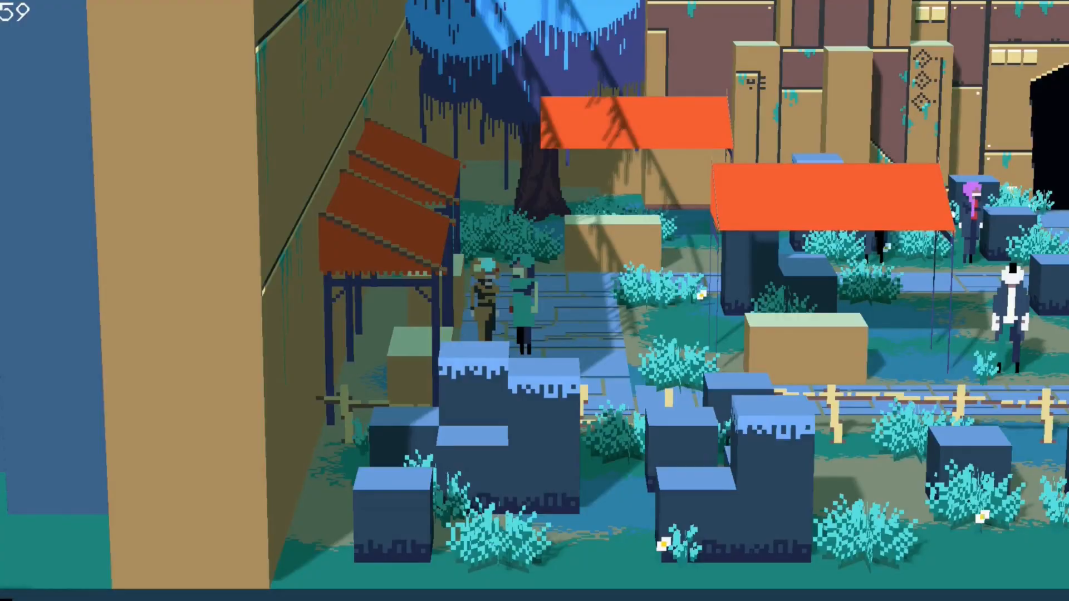
- Open the pause menu's Items list to check the inventory
key(Escape)
key(Down)
key(Down)
key(Down)
key(Return)
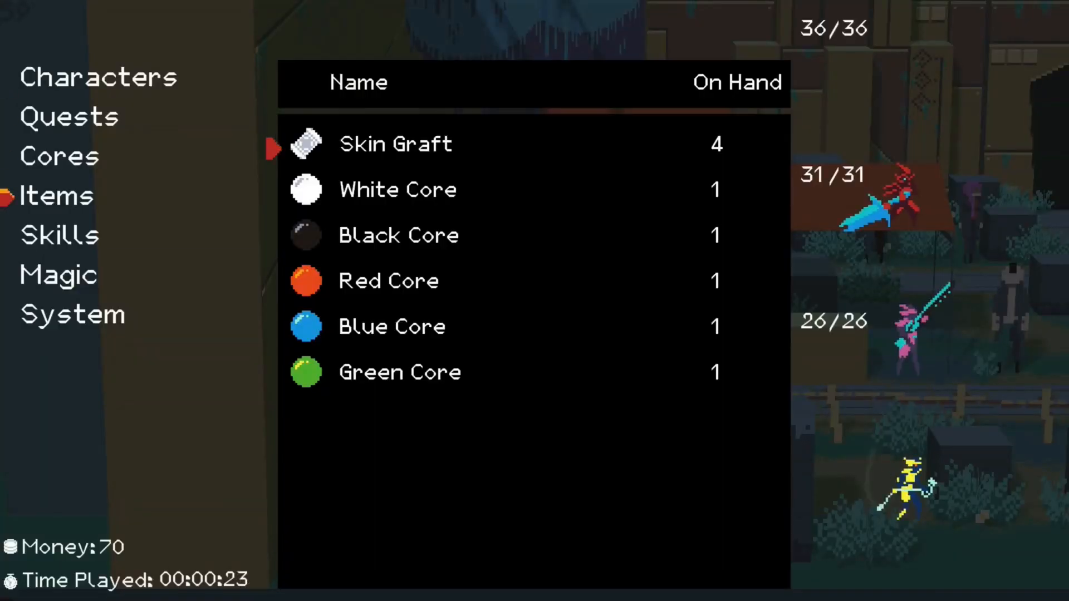
key(Escape)
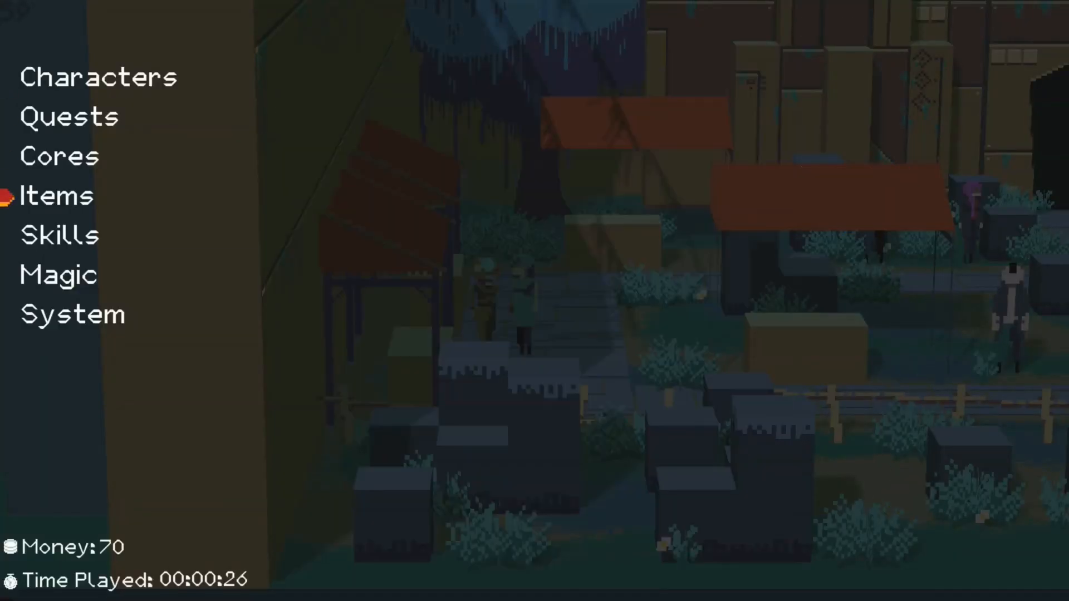
- Try to sell two Skin Grafts on the vendor's Sell tab
key(Escape)
key(Return)
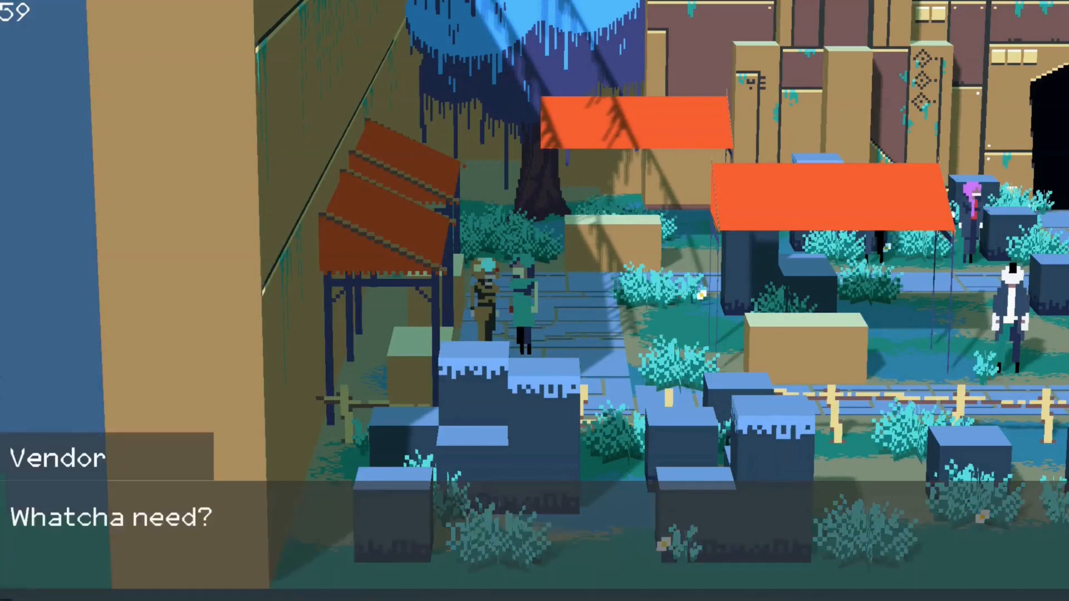
key(Right)
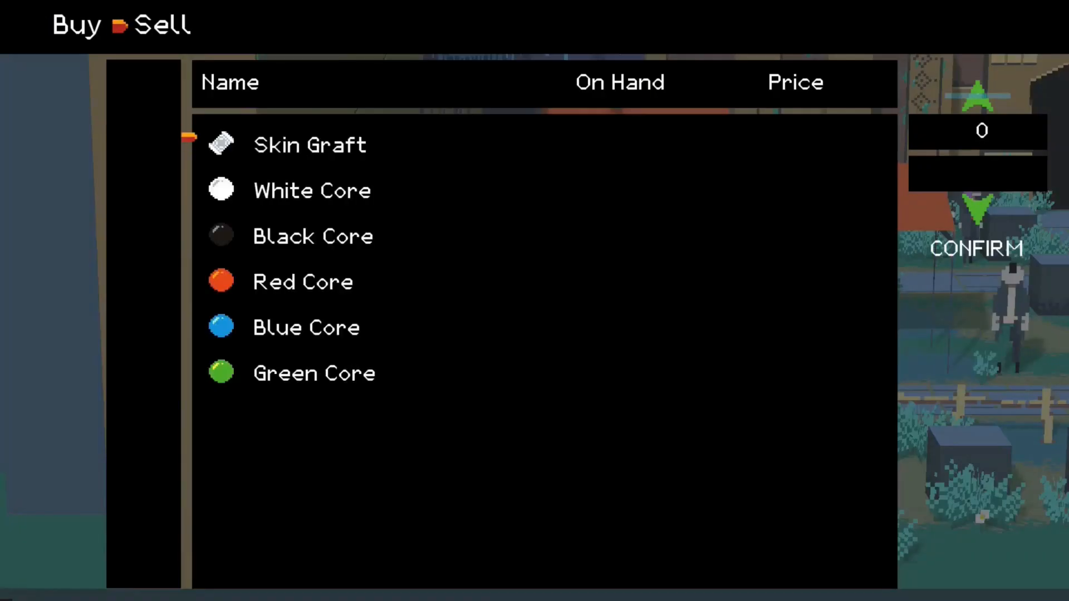
key(Up)
key(Up)
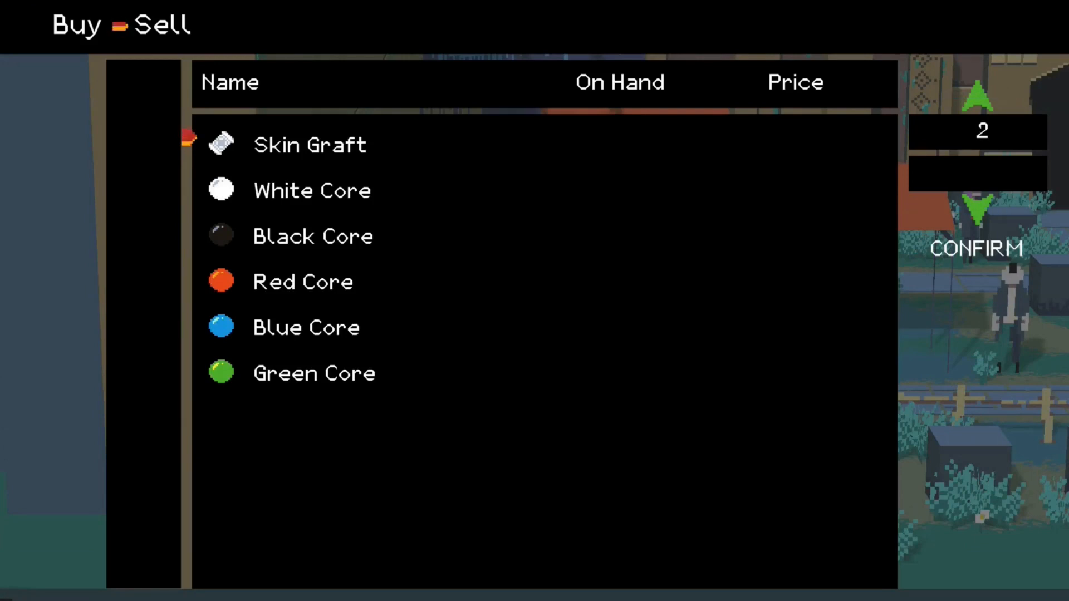
key(Escape)
key(Escape)
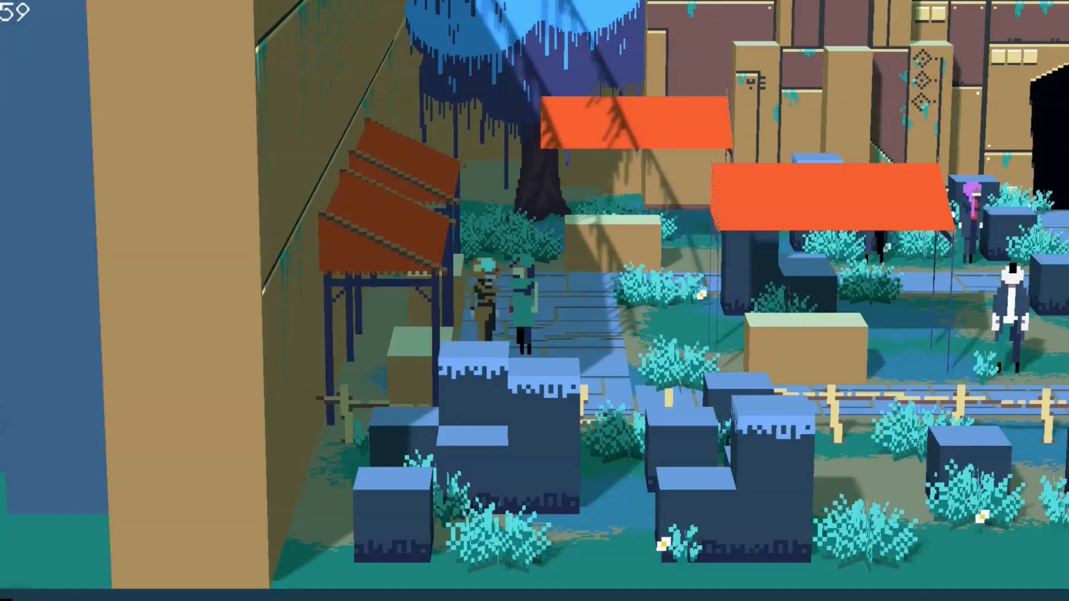
key(Escape)
key(Down)
key(Down)
key(Down)
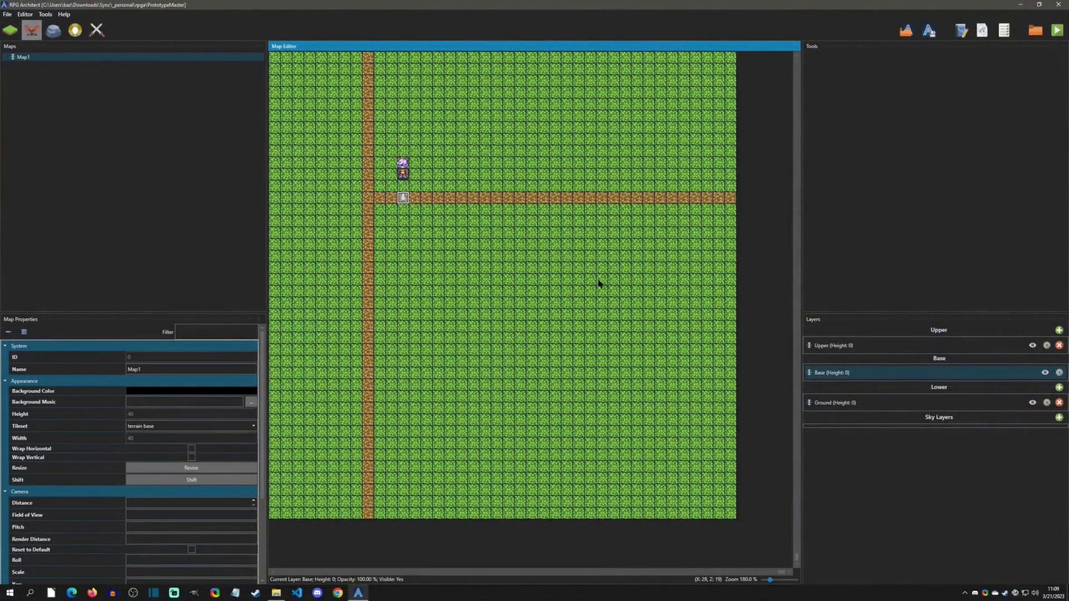
- Inspect the shop NPC entity's settings and close its editor
double_click(403, 175)
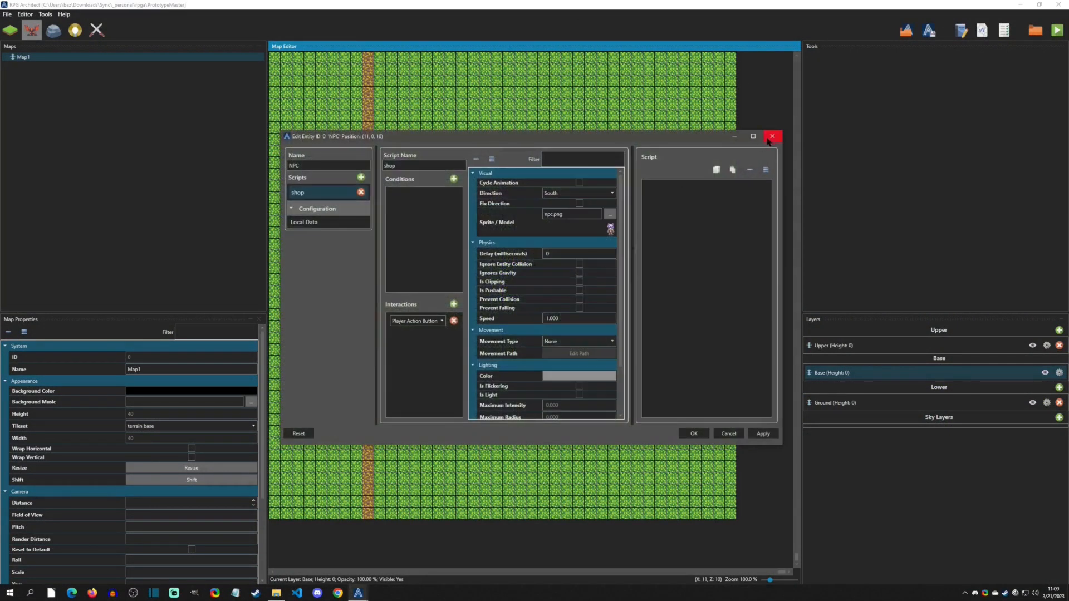
click(772, 137)
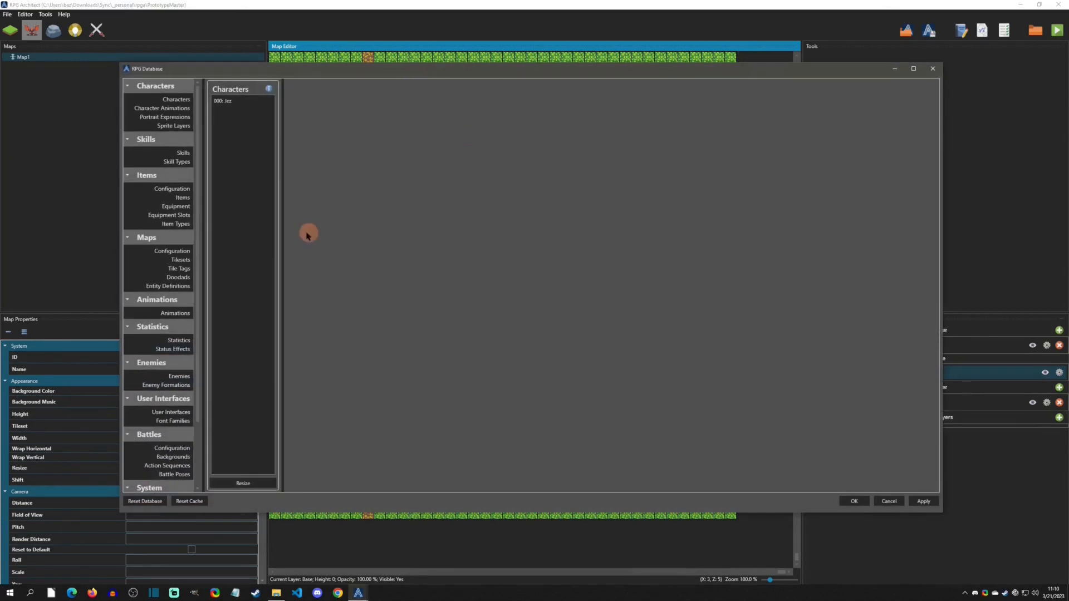
- Create a user interface named ShopItem in slot 005 and set its type to Shop
click(173, 412)
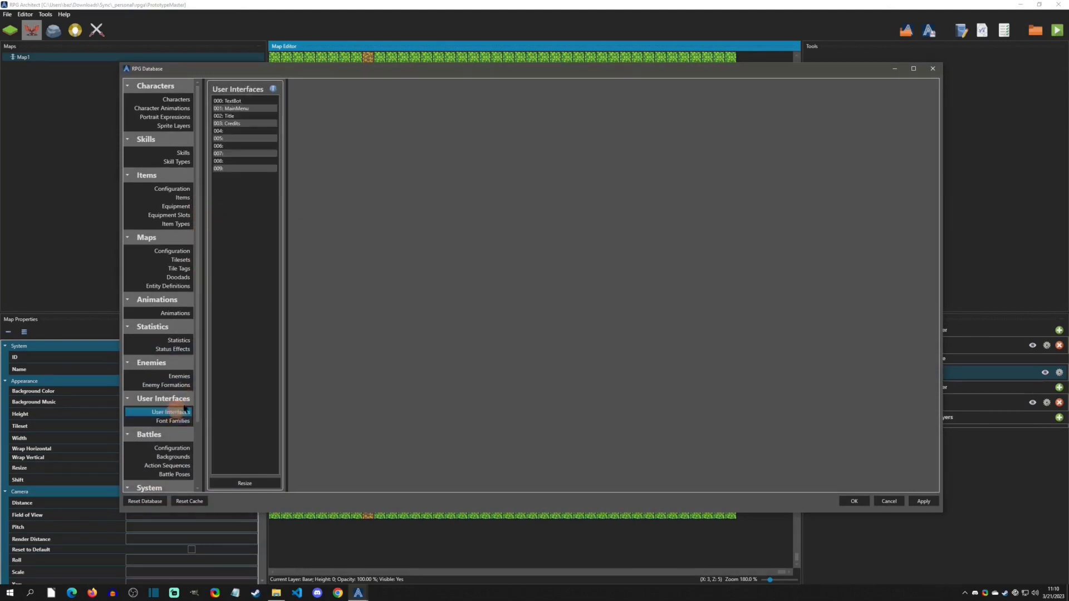
click(238, 108)
click(235, 123)
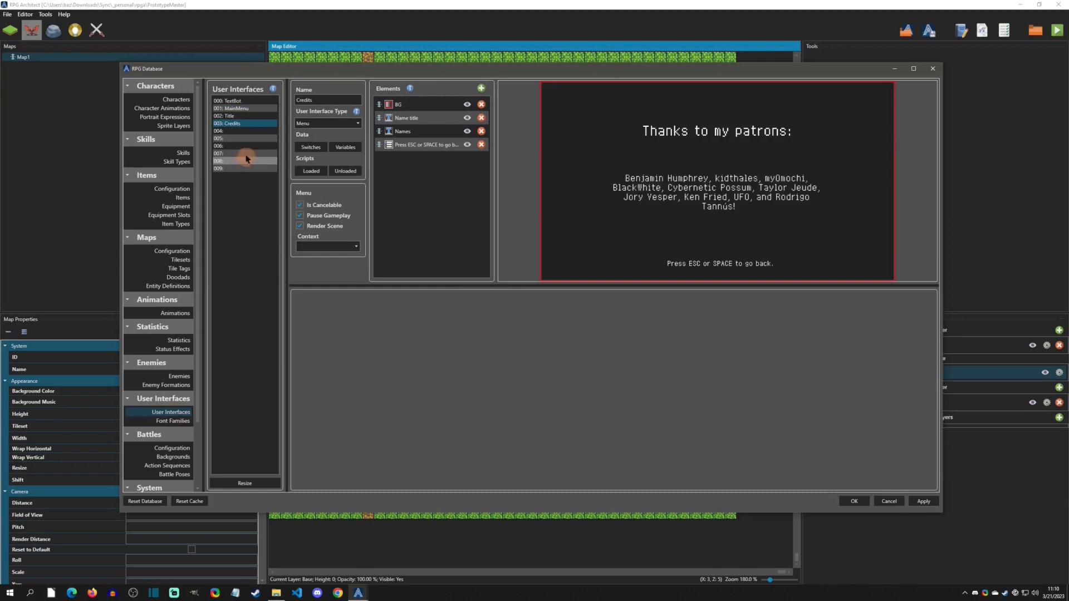
click(239, 146)
click(236, 139)
click(310, 100)
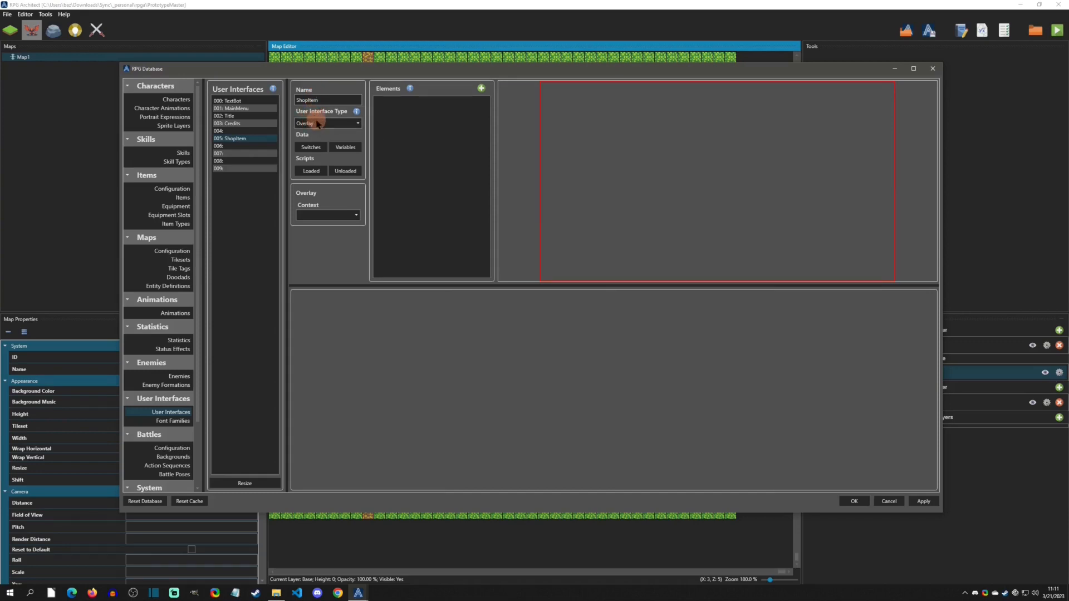
click(318, 123)
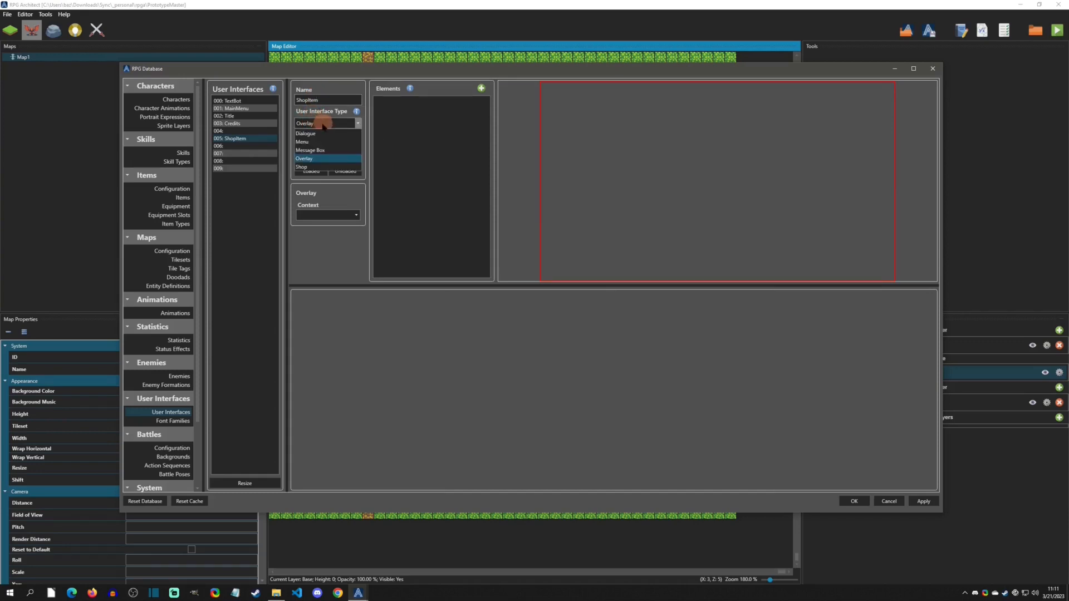
click(313, 167)
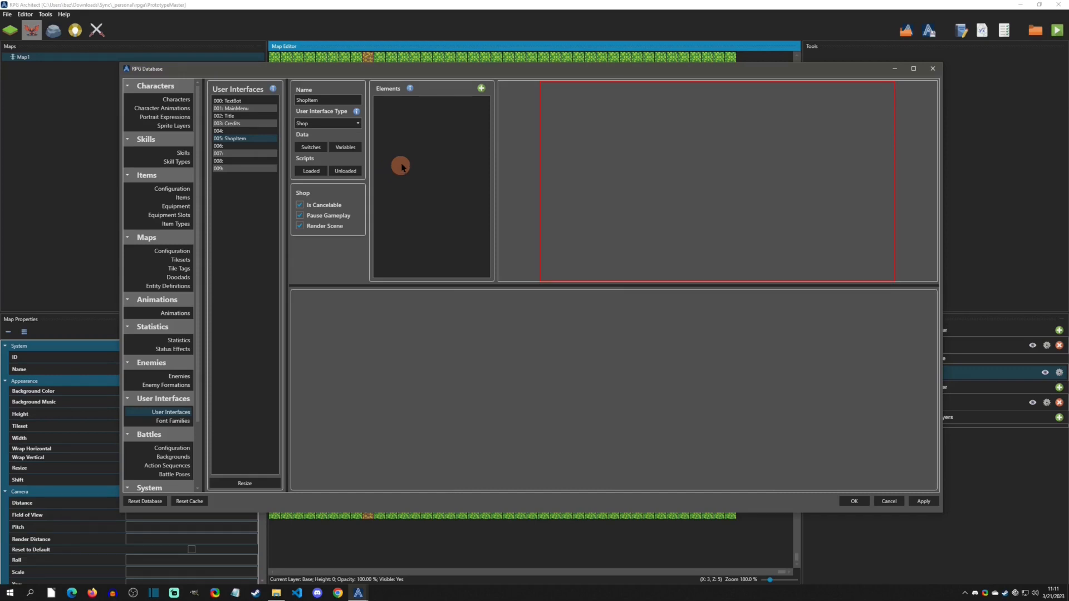
- Add a List element to ShopItem and name it buy or sell list
click(481, 89)
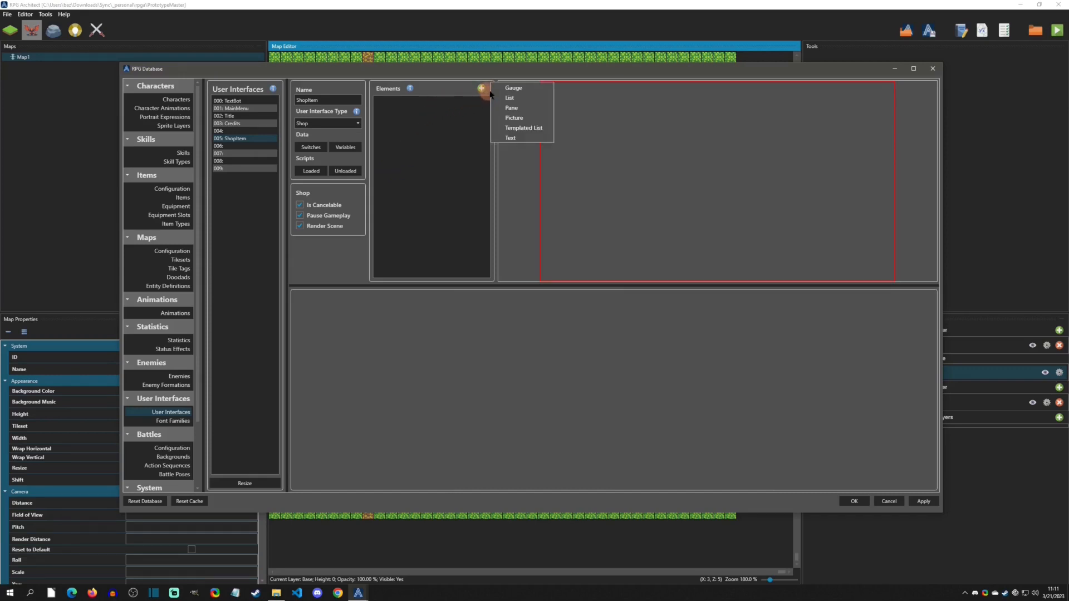
click(511, 100)
click(416, 107)
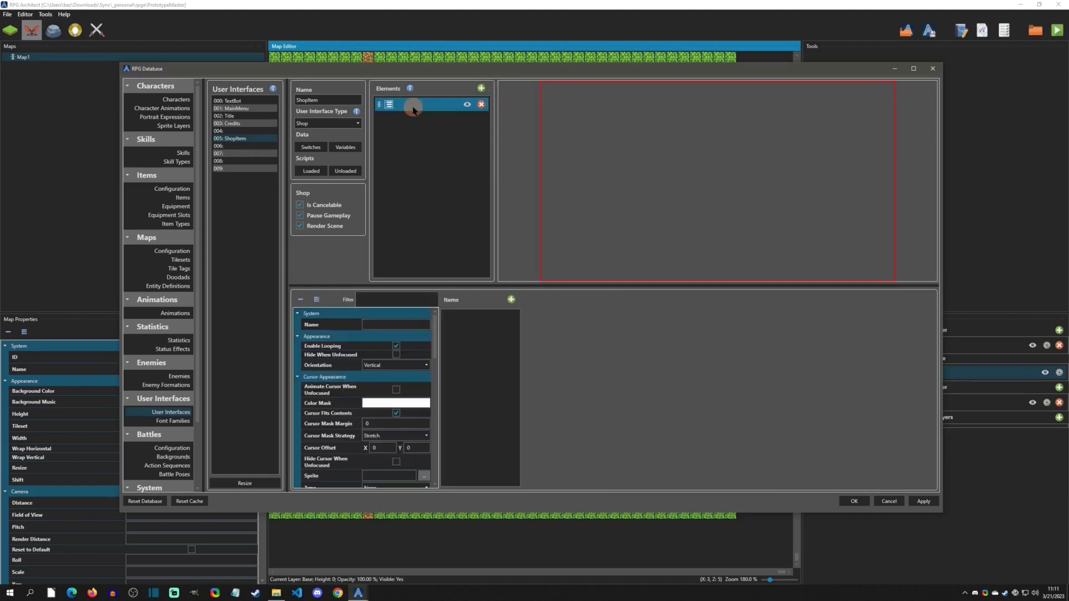
click(383, 325)
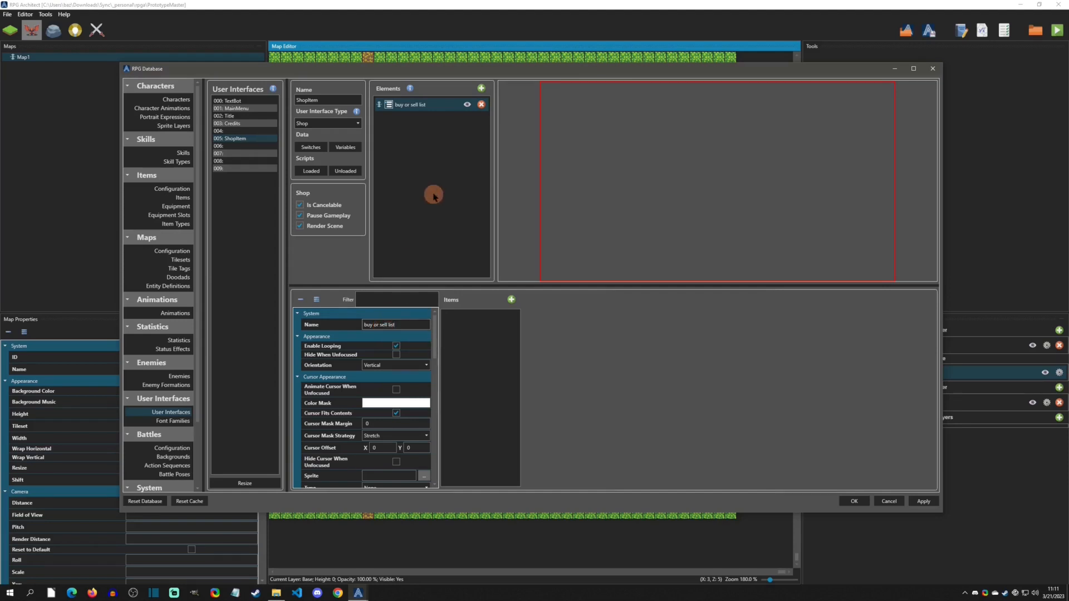
- Add a Text element to ShopItem and name it current money
click(482, 89)
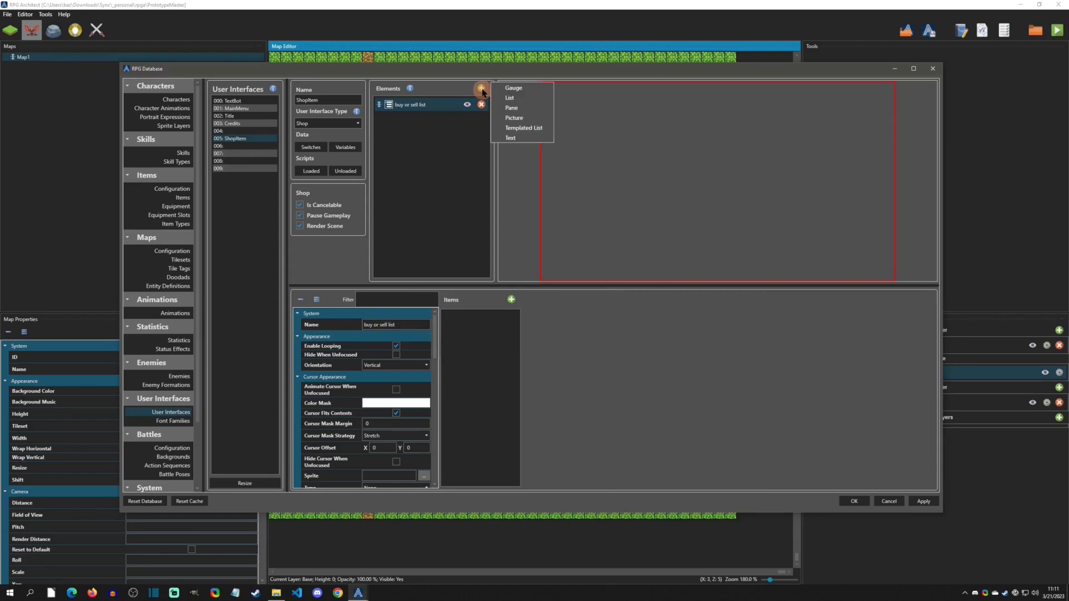
click(515, 139)
click(393, 117)
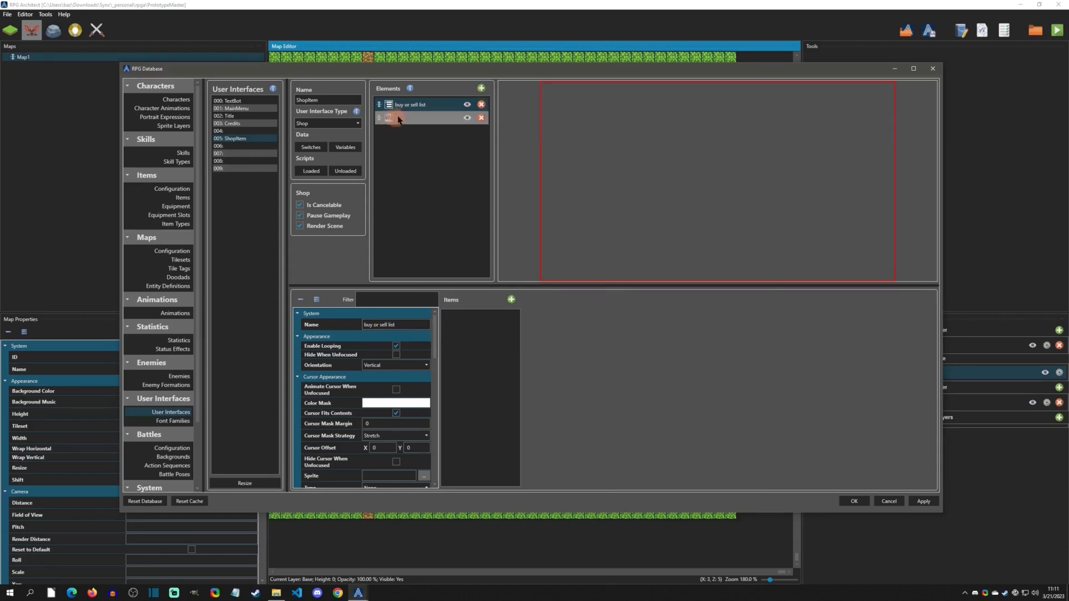
click(401, 326)
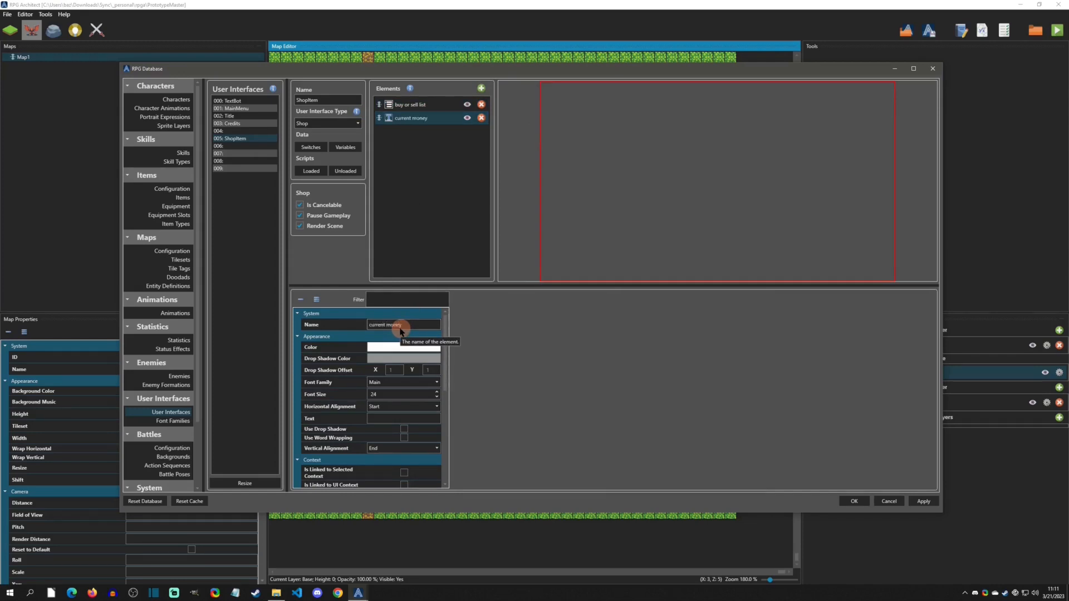
- Set the current money text to $<$> with font size 48
click(380, 419)
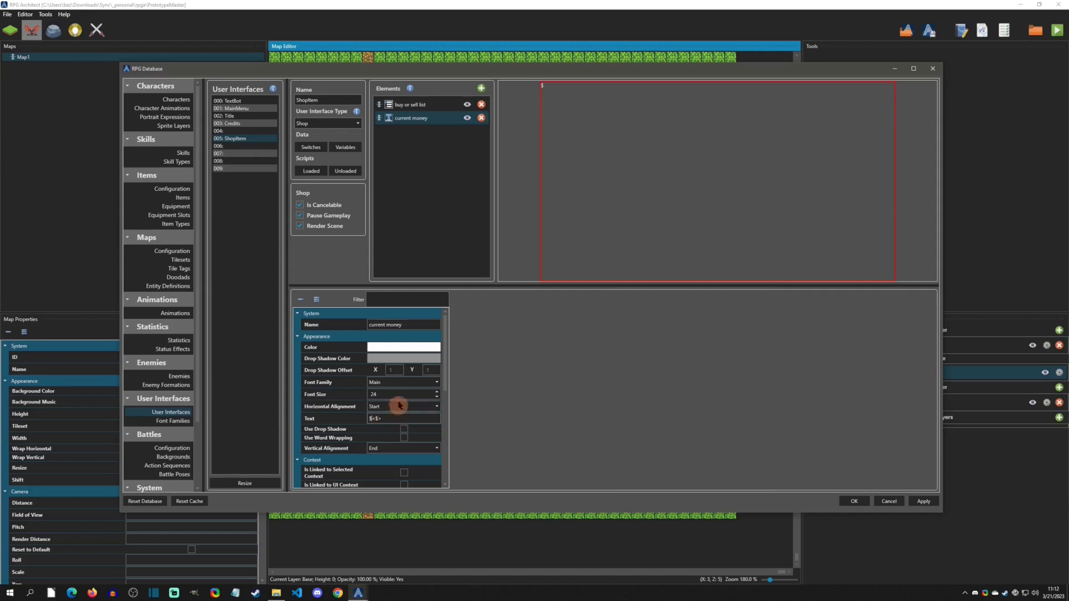
double_click(375, 394)
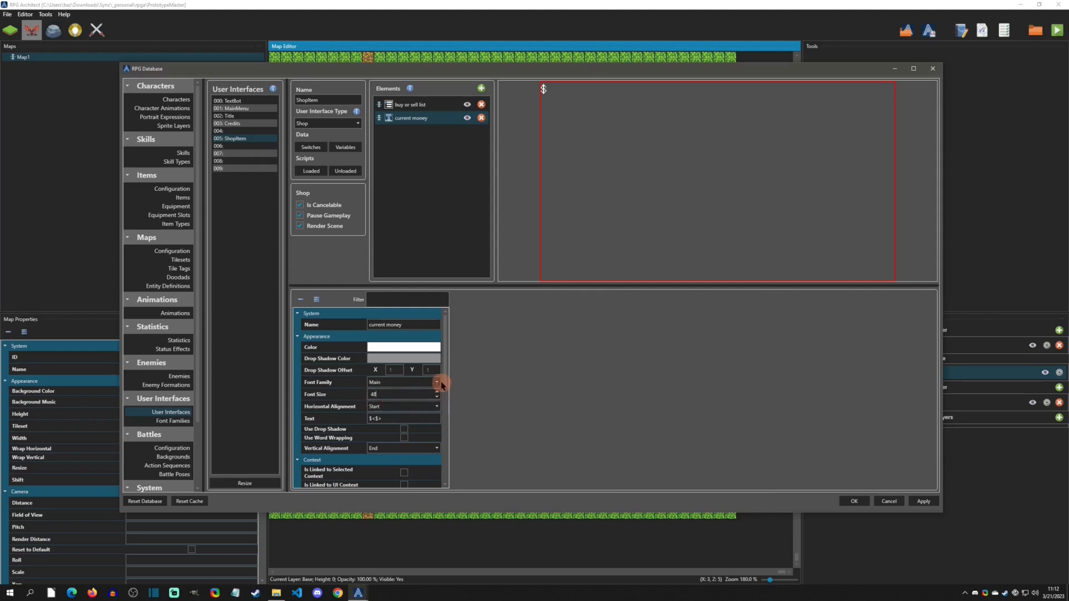
- Position the money text at relative X 86% and relative Y 4%
drag(445, 365, 444, 454)
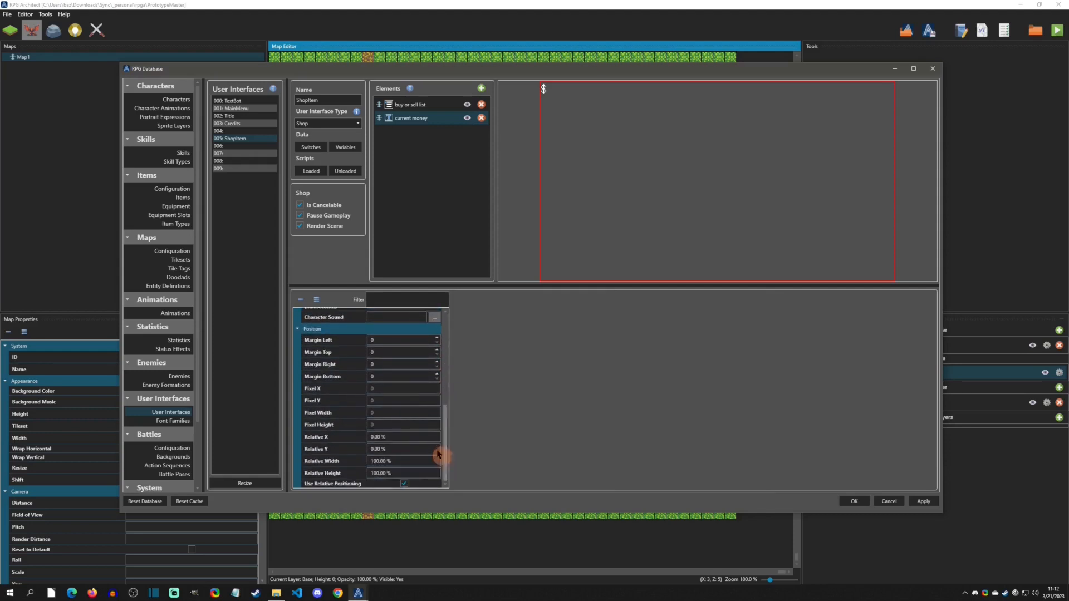
key(Up)
key(Up)
key(Up)
key(Up)
key(Up)
key(Up)
key(Up)
key(Up)
key(Up)
key(Up)
key(Up)
key(Up)
key(Up)
key(Up)
key(Up)
key(Up)
key(Up)
key(Up)
key(Up)
key(Up)
key(Up)
key(Up)
key(Up)
key(Up)
key(Up)
key(Up)
key(Up)
key(Up)
key(Up)
key(Up)
key(Up)
key(Up)
key(Up)
key(Up)
key(Up)
key(Up)
key(Up)
key(Up)
key(Up)
key(Up)
key(Down)
key(Down)
key(Down)
click(405, 449)
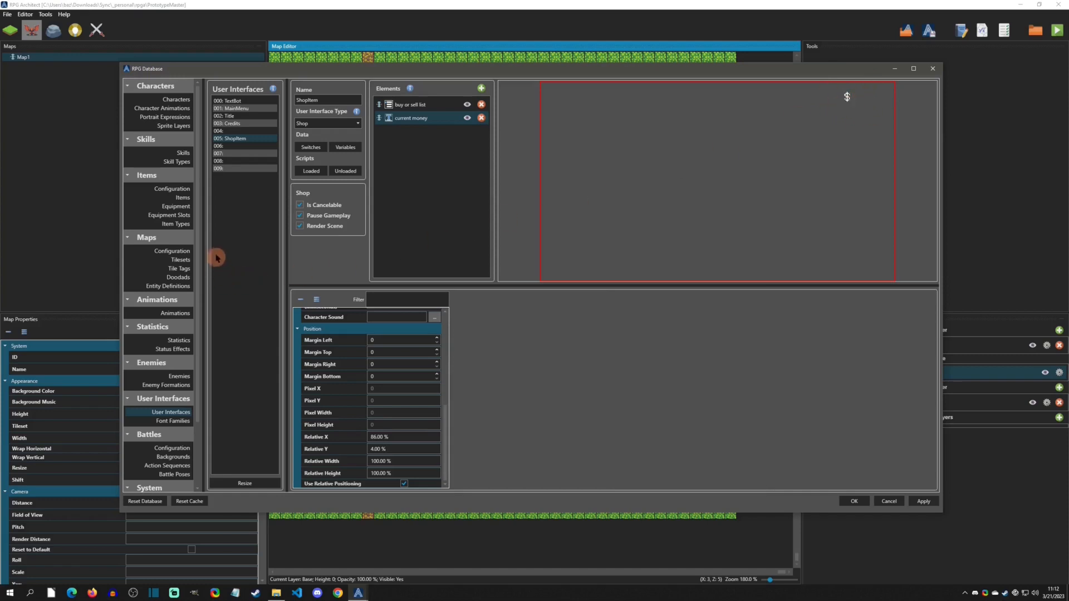
- Set the new game's starting money to 500
scroll(186, 377, down, 3)
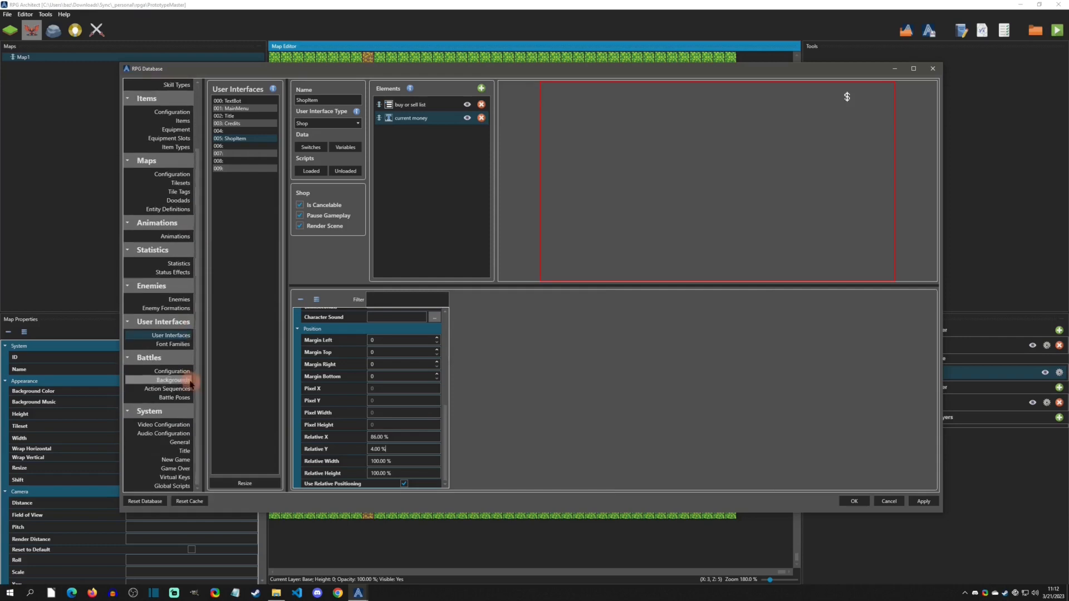
click(174, 443)
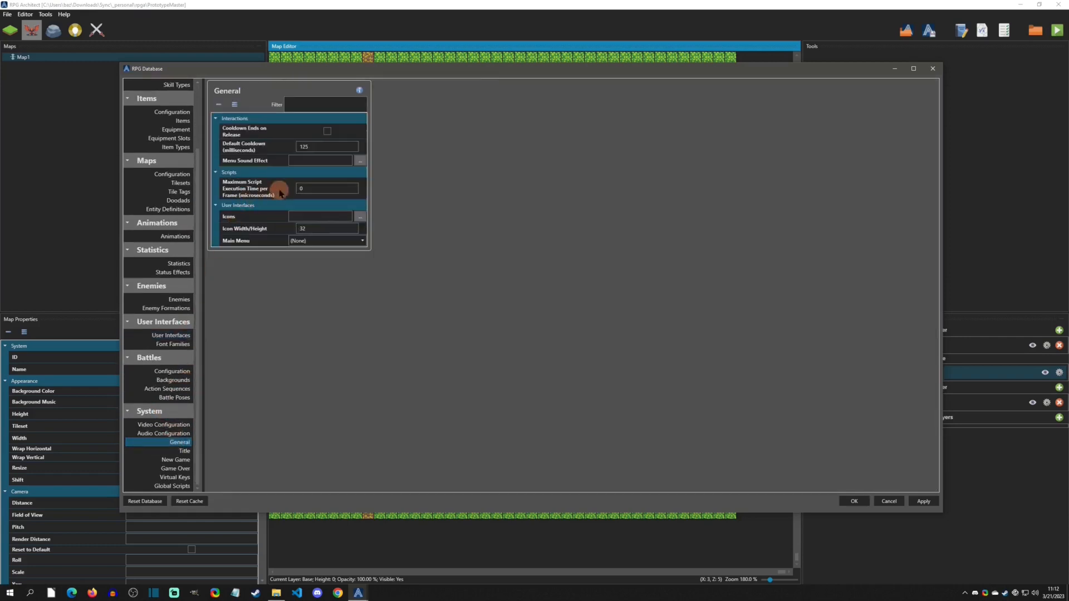
click(181, 451)
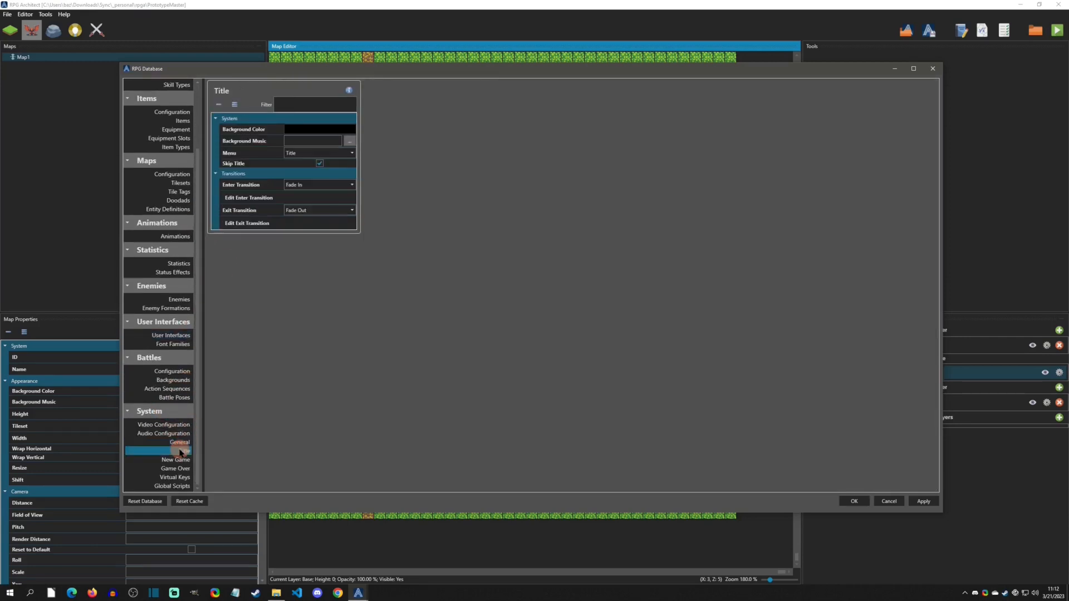
click(176, 460)
click(305, 135)
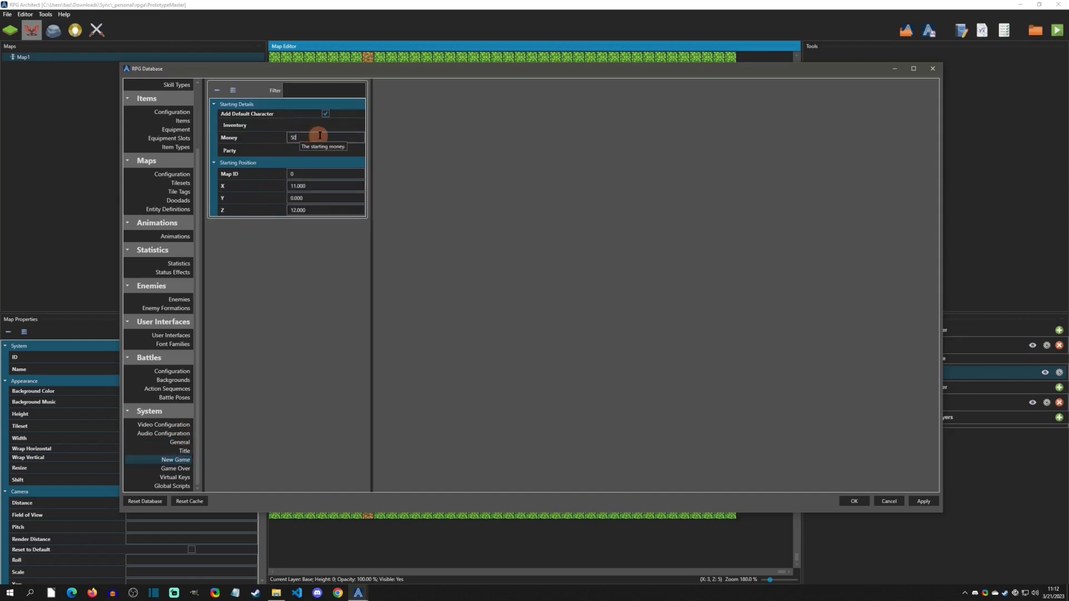
click(423, 150)
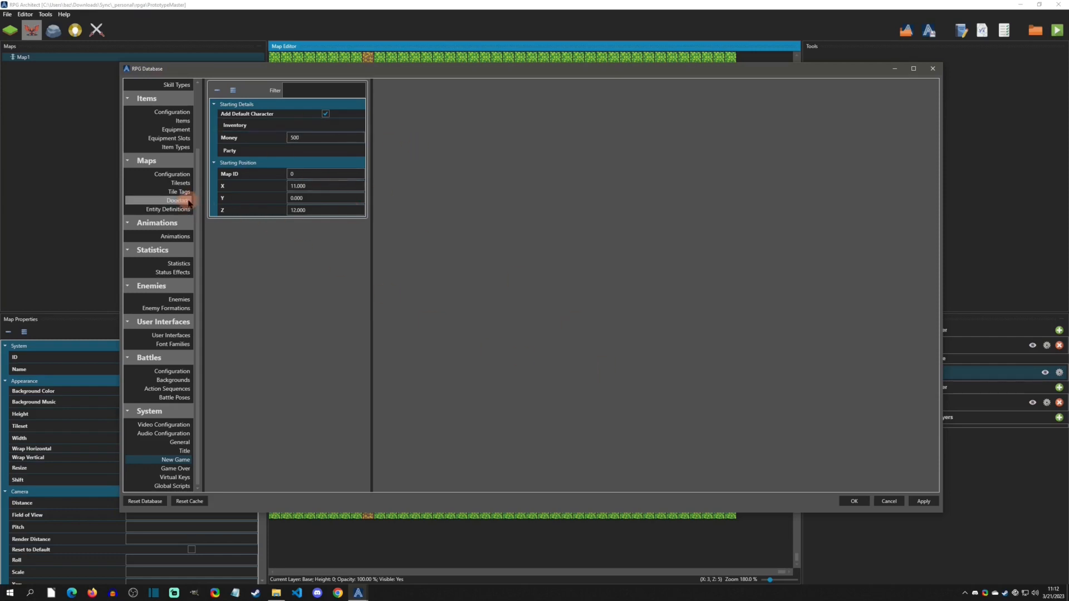
- Resize the Items database list to 15 entries
scroll(167, 211, up, 3)
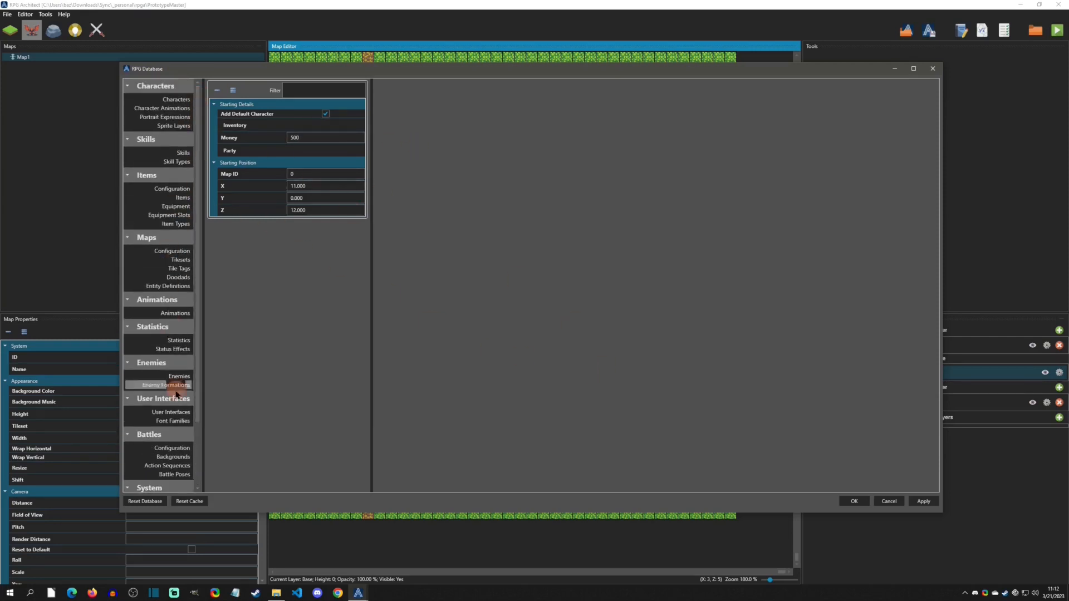
click(171, 412)
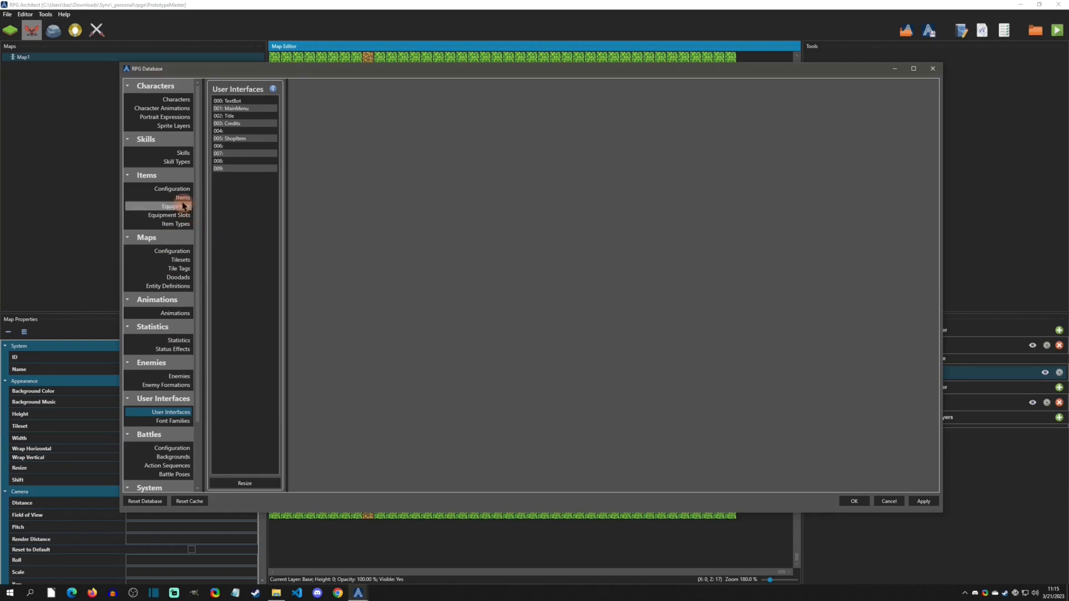
click(183, 198)
click(251, 483)
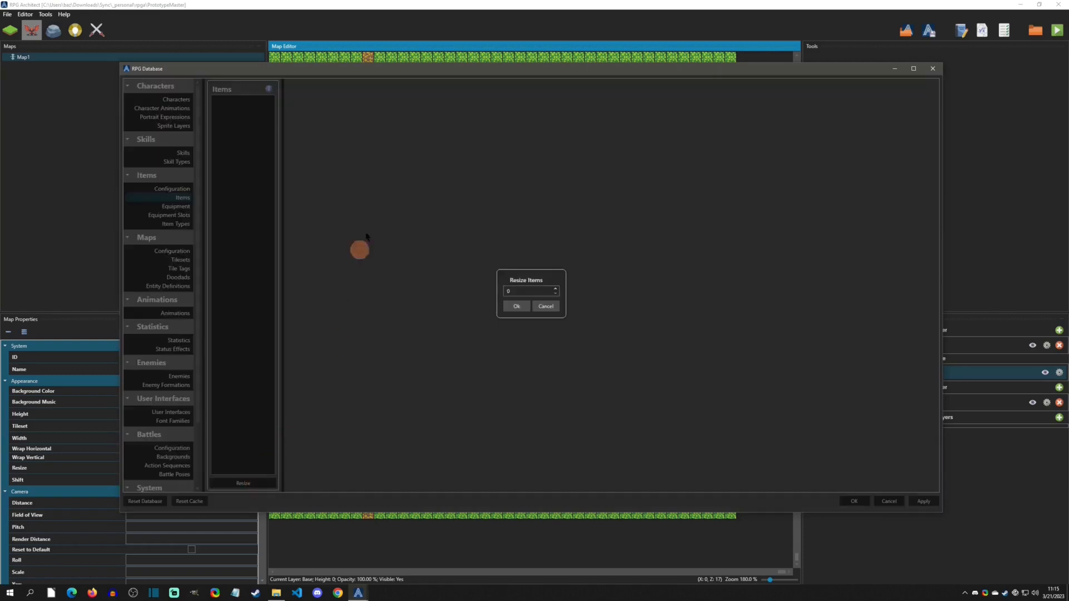
double_click(517, 290)
text(15)
click(515, 306)
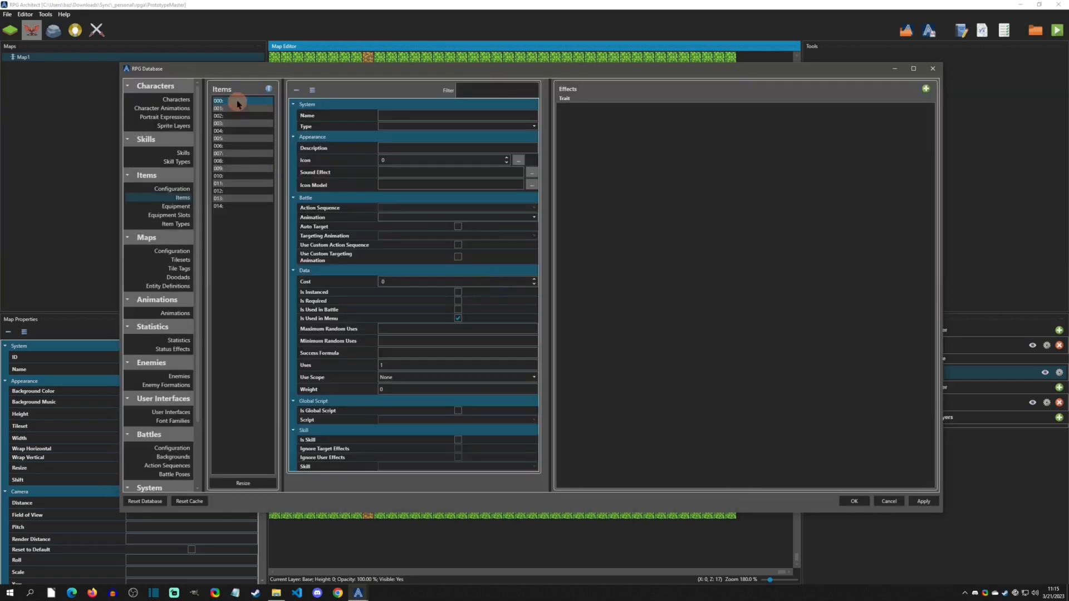
- Name the first two items Item 1 and Item 2, and set Item 1's cost to 10
click(403, 114)
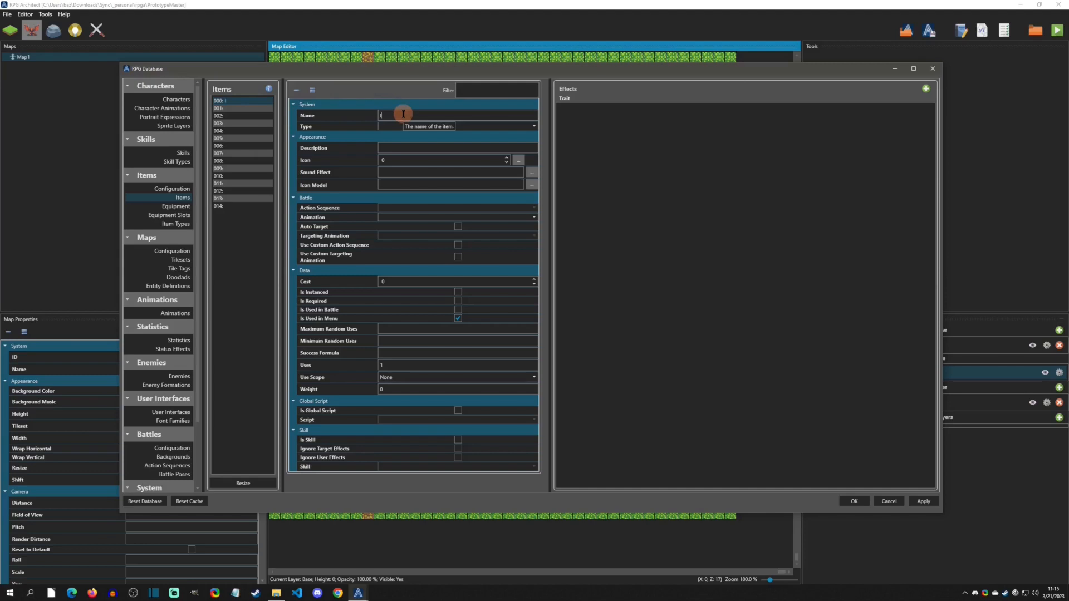
click(225, 108)
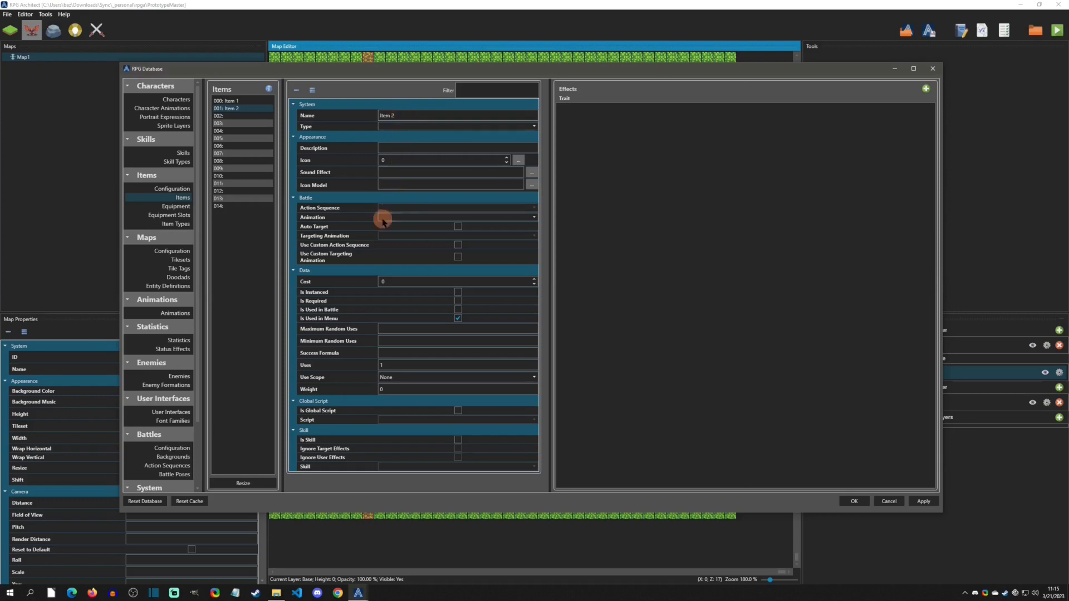
click(389, 281)
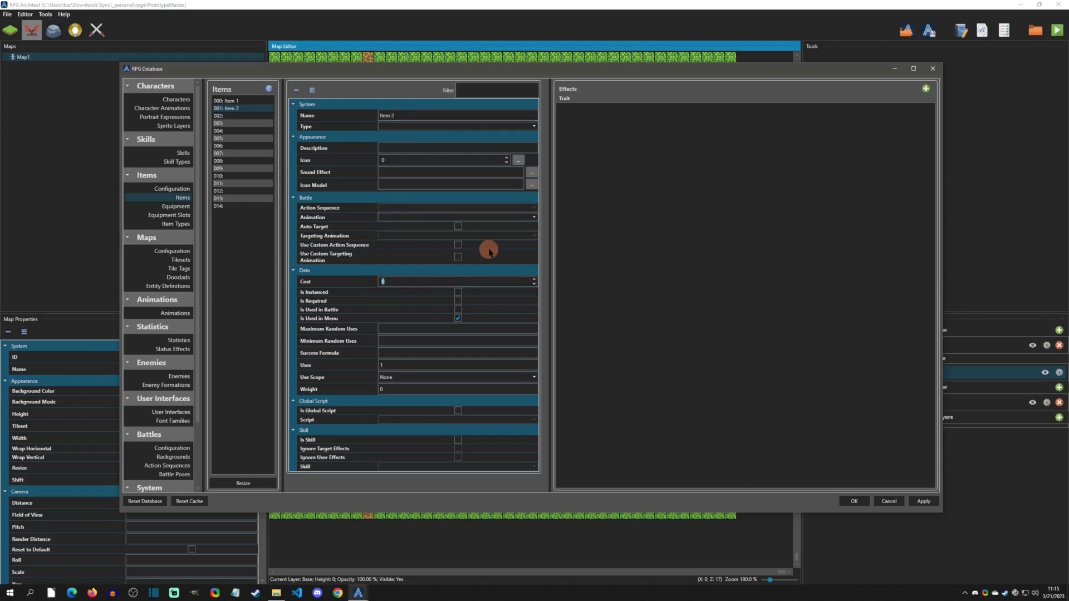
click(225, 101)
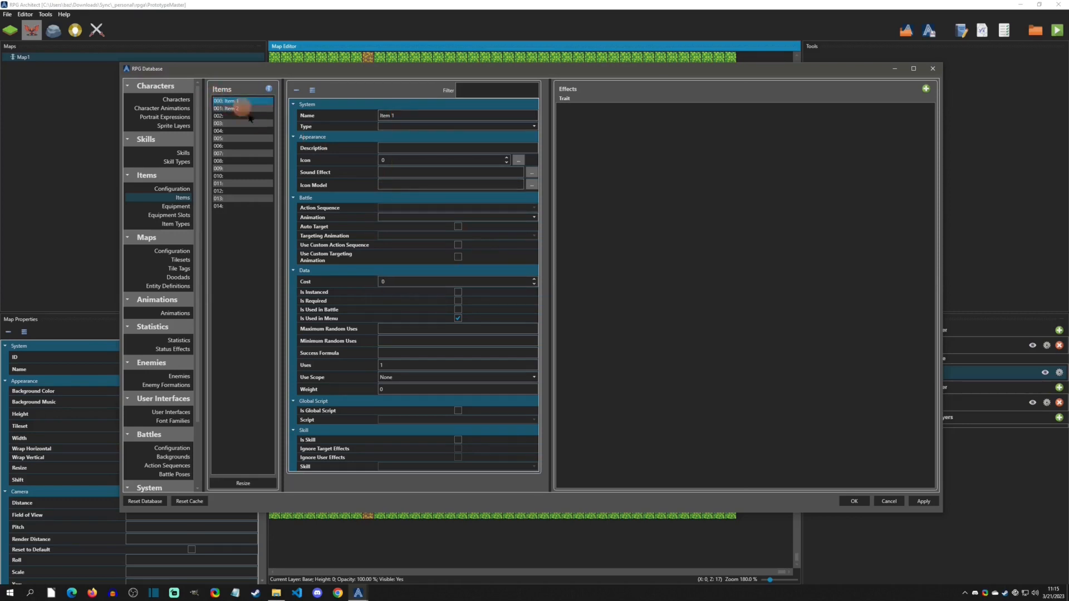
click(392, 283)
text(10)
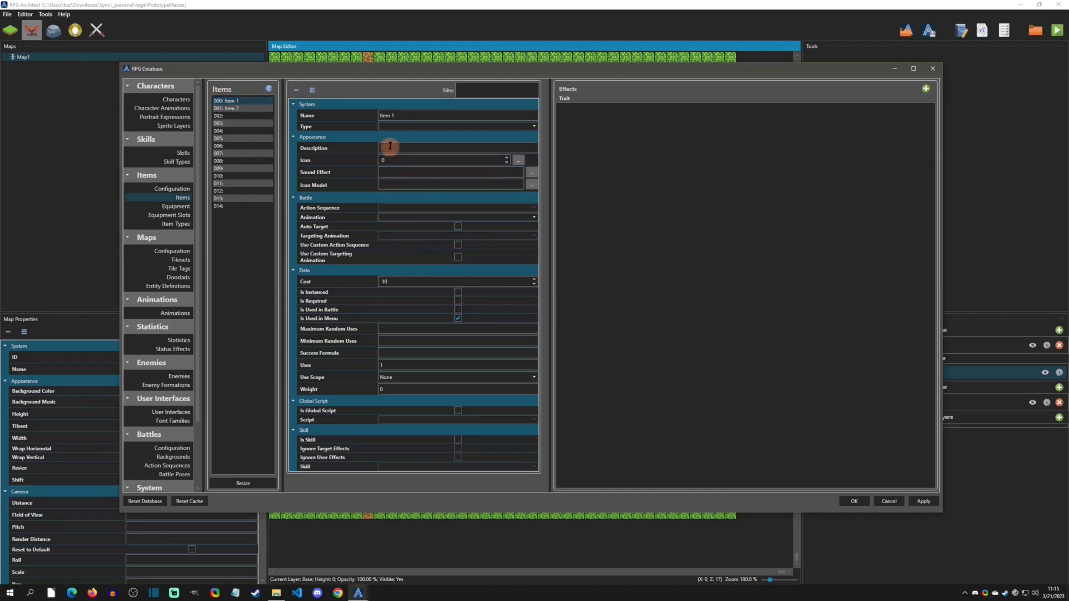
click(508, 162)
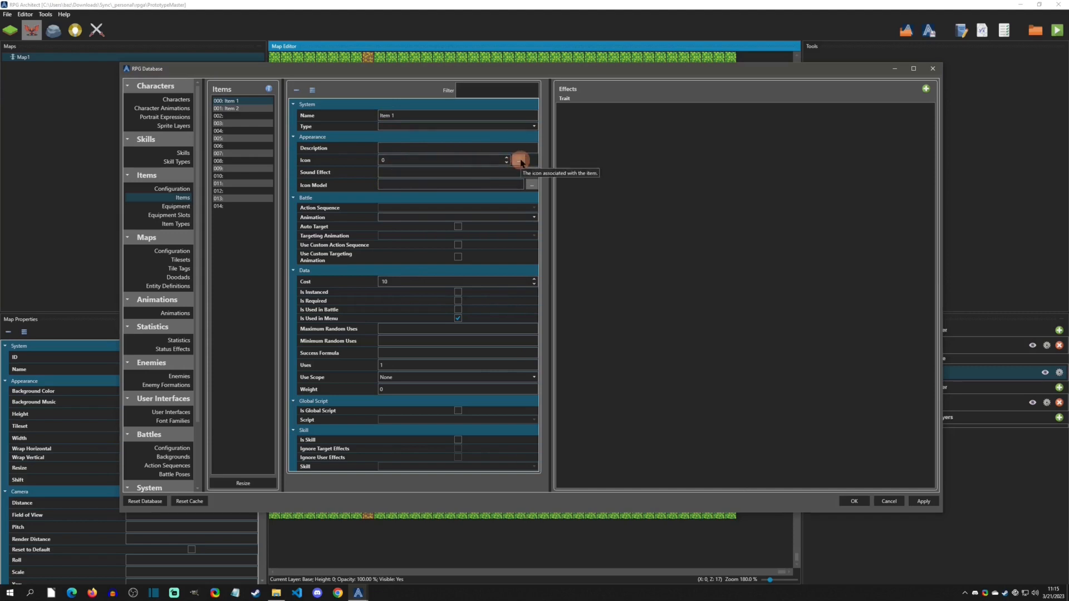
click(518, 161)
click(916, 78)
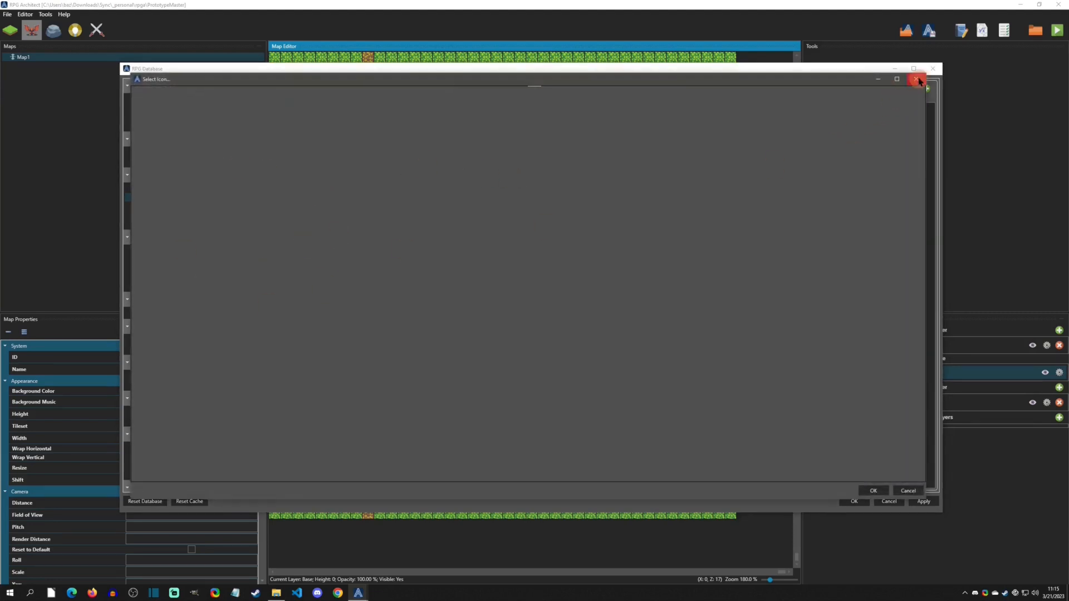
scroll(402, 159, up, 2)
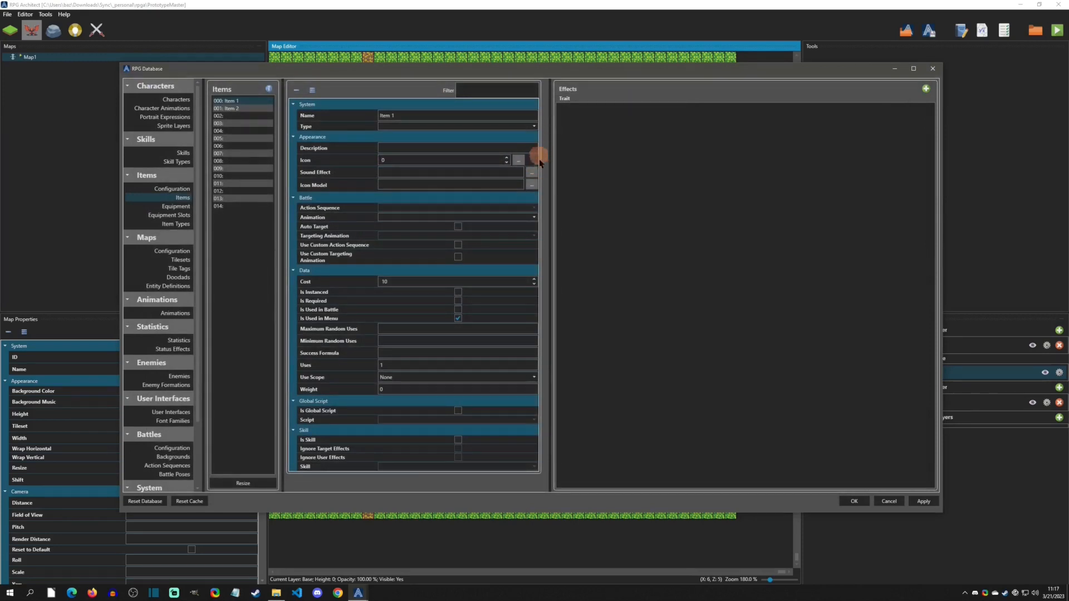
- Save the database and add an Open Shop command to the NPC's shop script using the ShopItem template
click(852, 500)
double_click(404, 174)
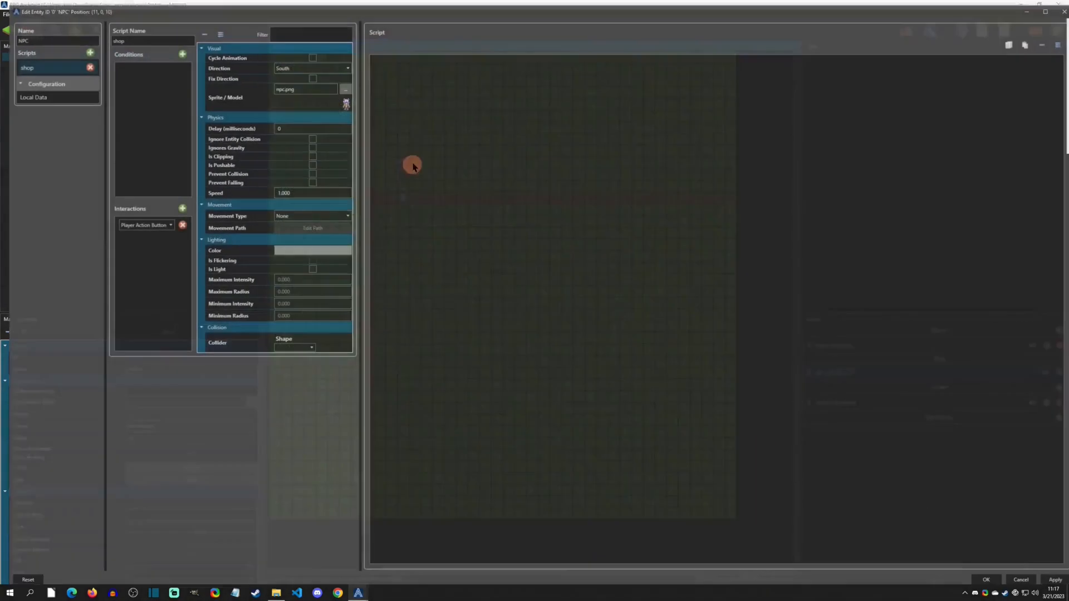
right_click(412, 70)
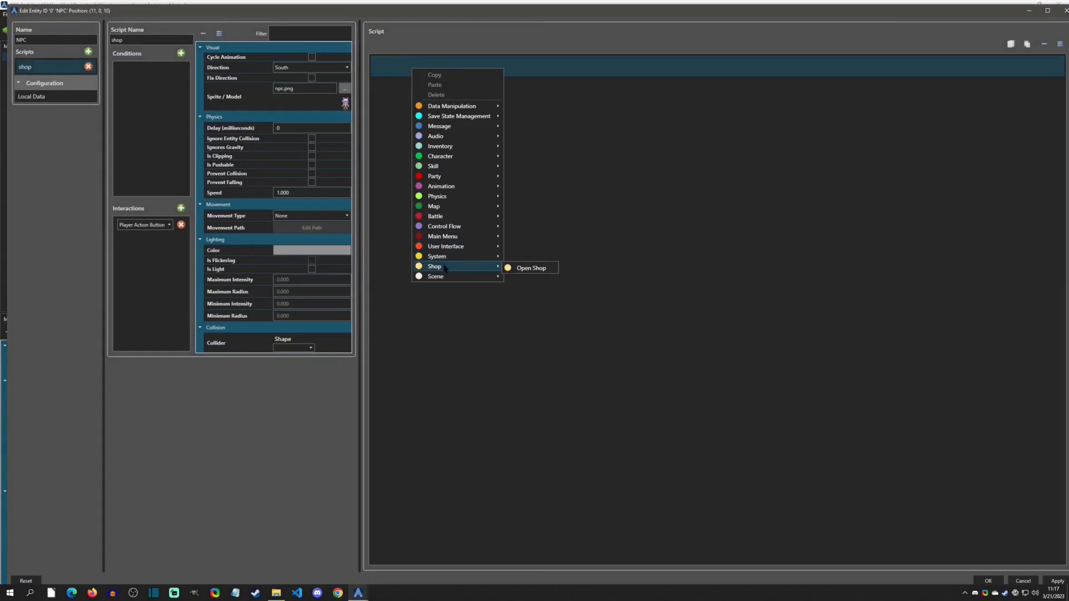
click(528, 269)
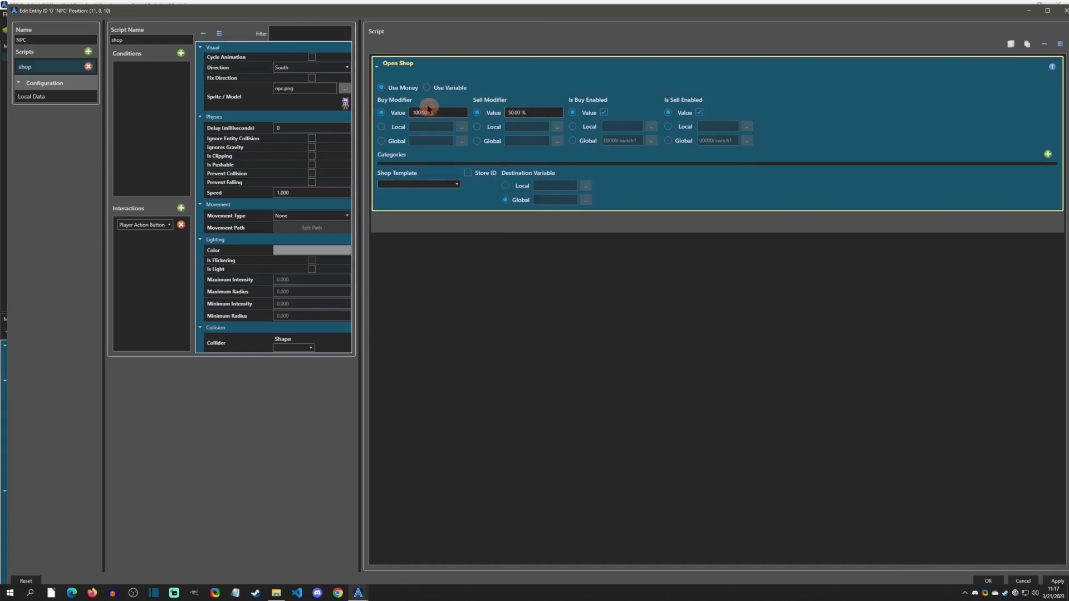
click(422, 185)
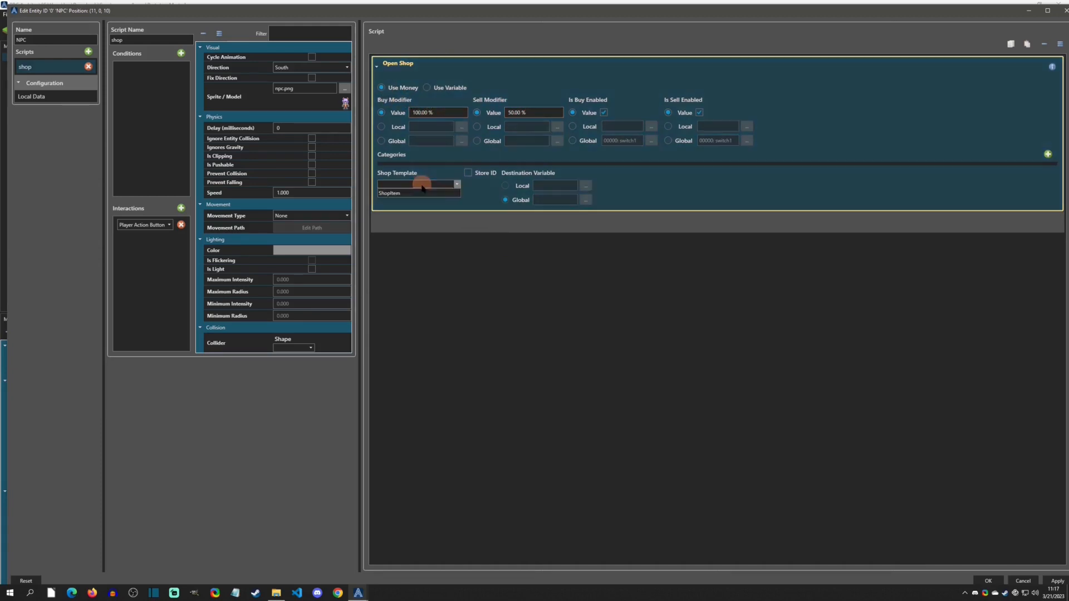
click(398, 194)
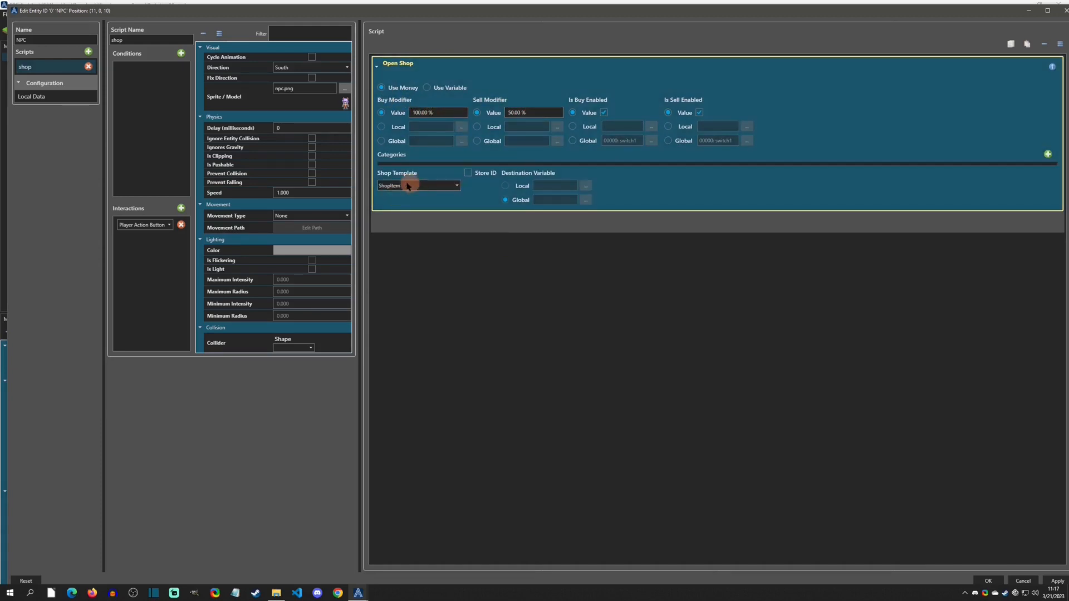
- Add a shop category containing Item 1 and Item 2, then save the NPC entity
click(1048, 154)
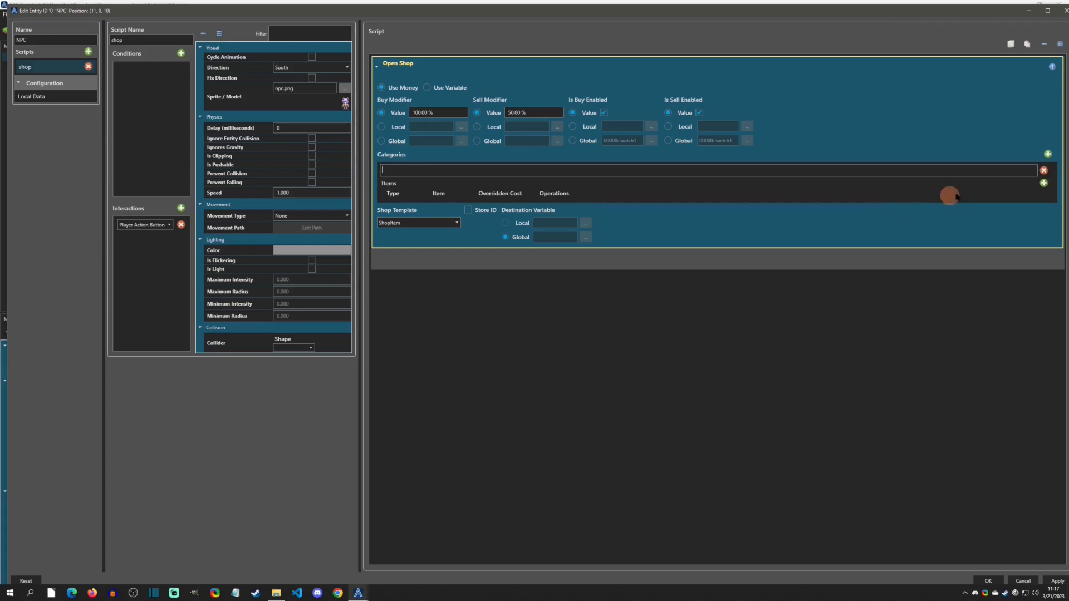
click(1044, 184)
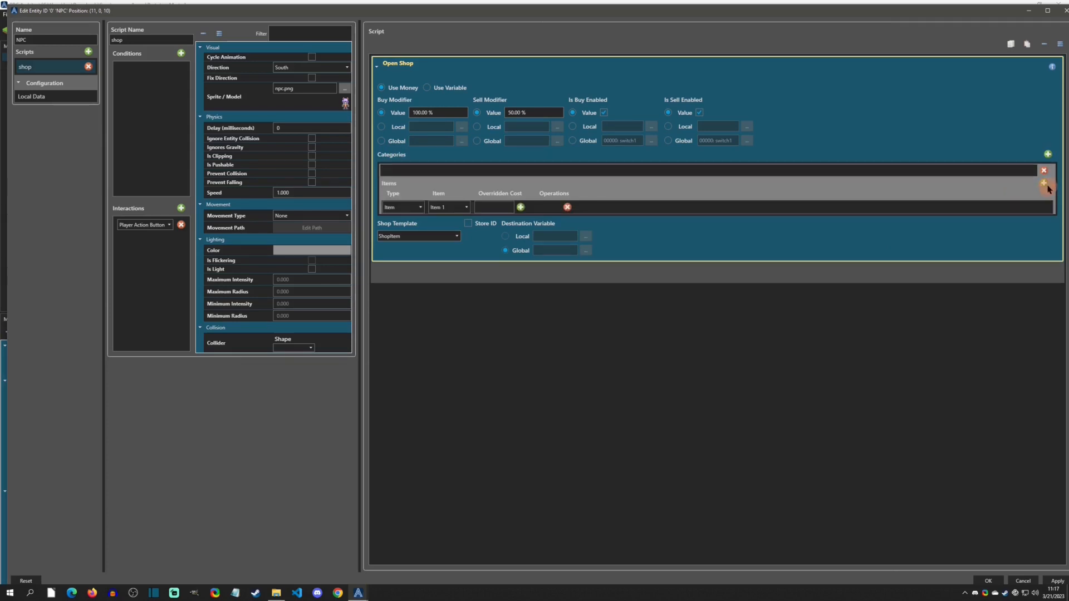
click(1044, 184)
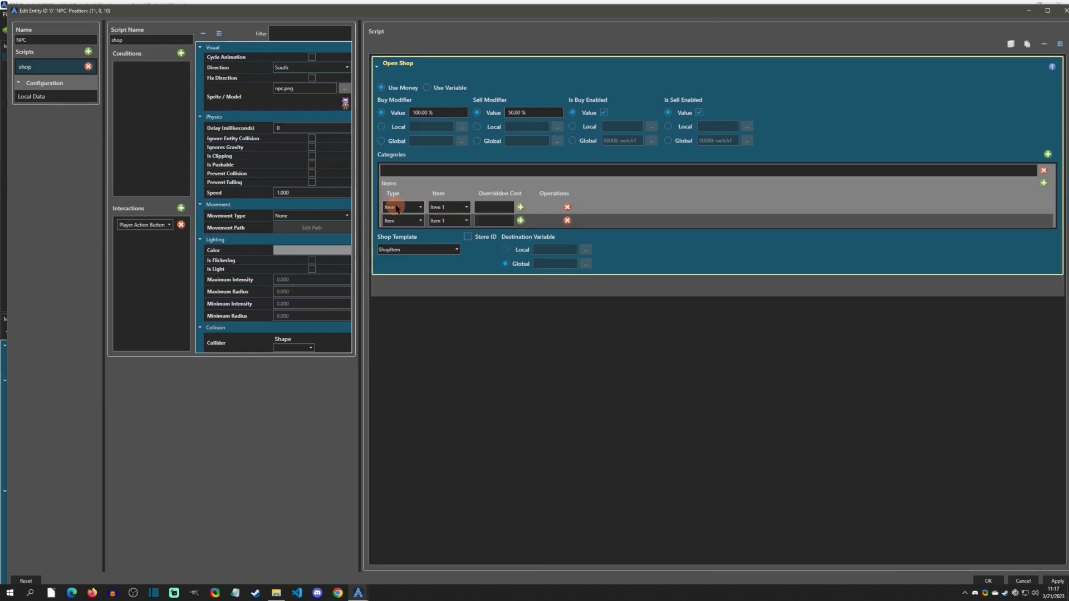
click(450, 221)
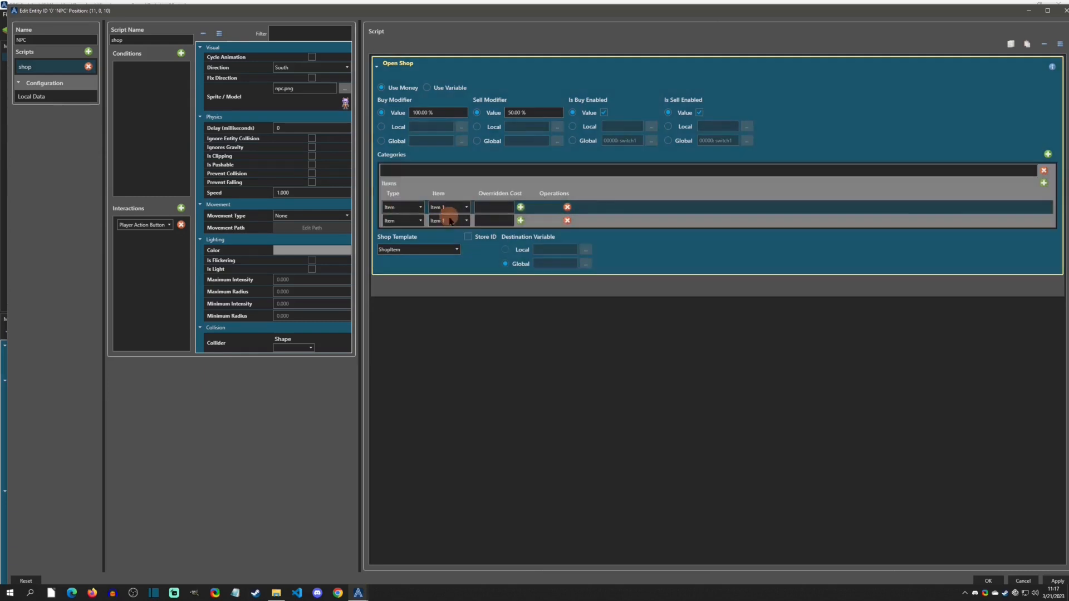
click(438, 240)
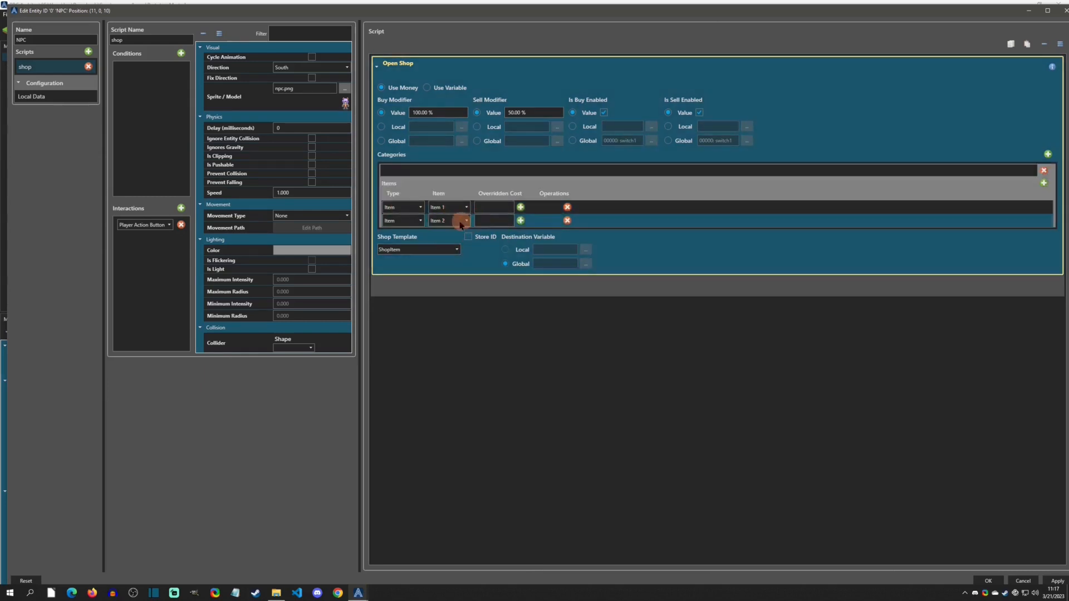
click(492, 205)
click(988, 581)
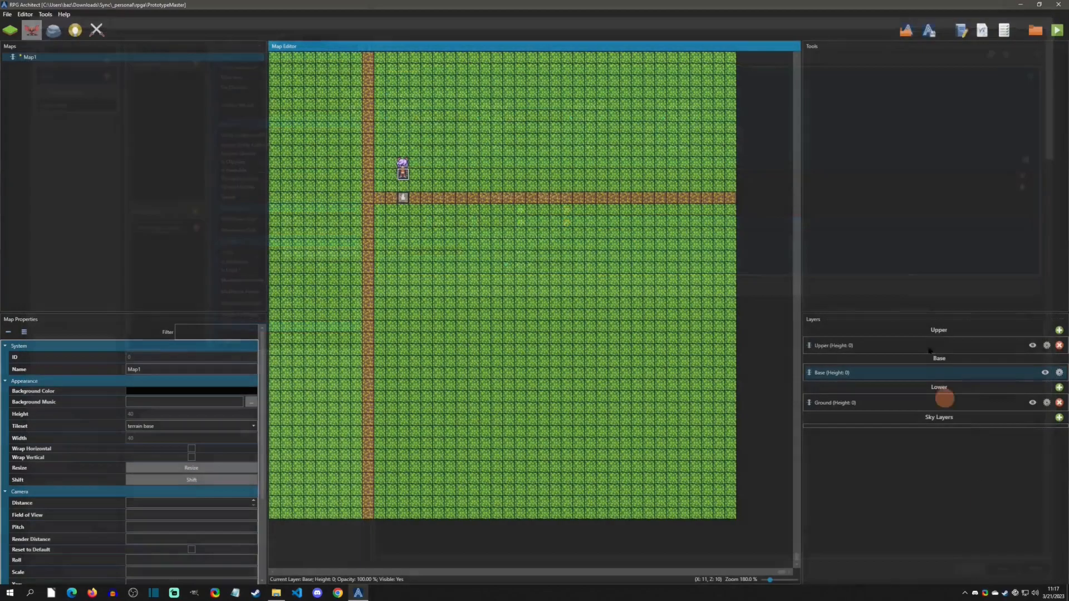
- Playtest the game, walk up to the NPC to open the shop, and close the debug window
click(1058, 43)
click(1058, 31)
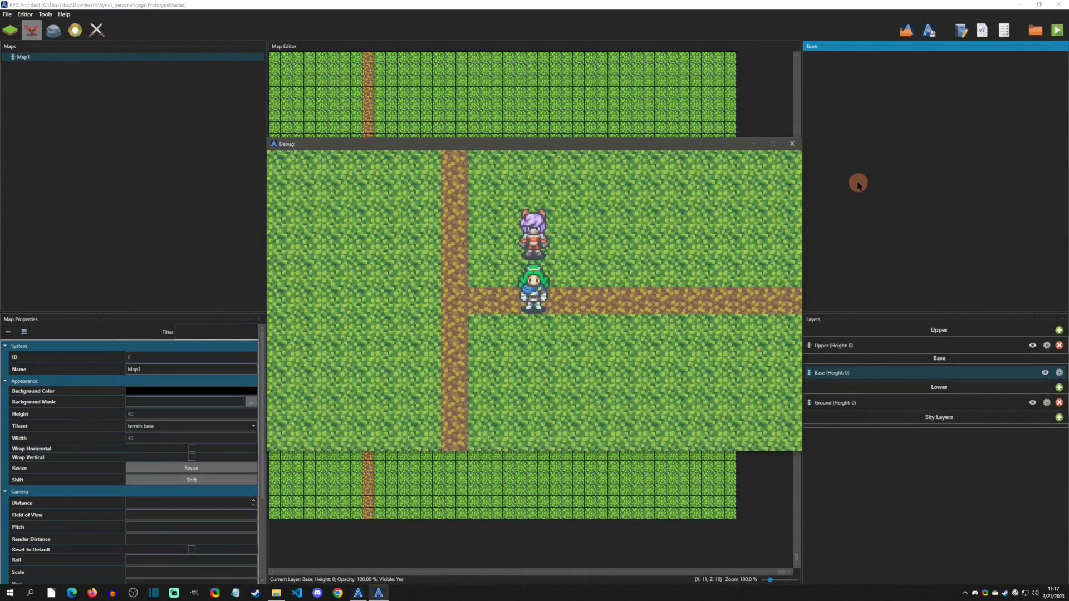
key(Up)
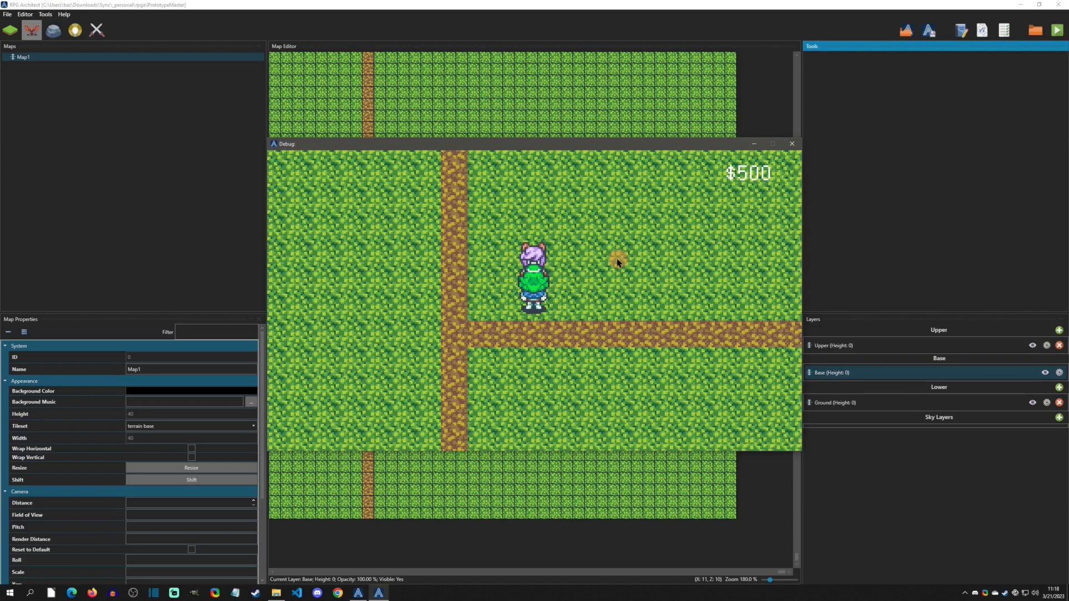
click(791, 145)
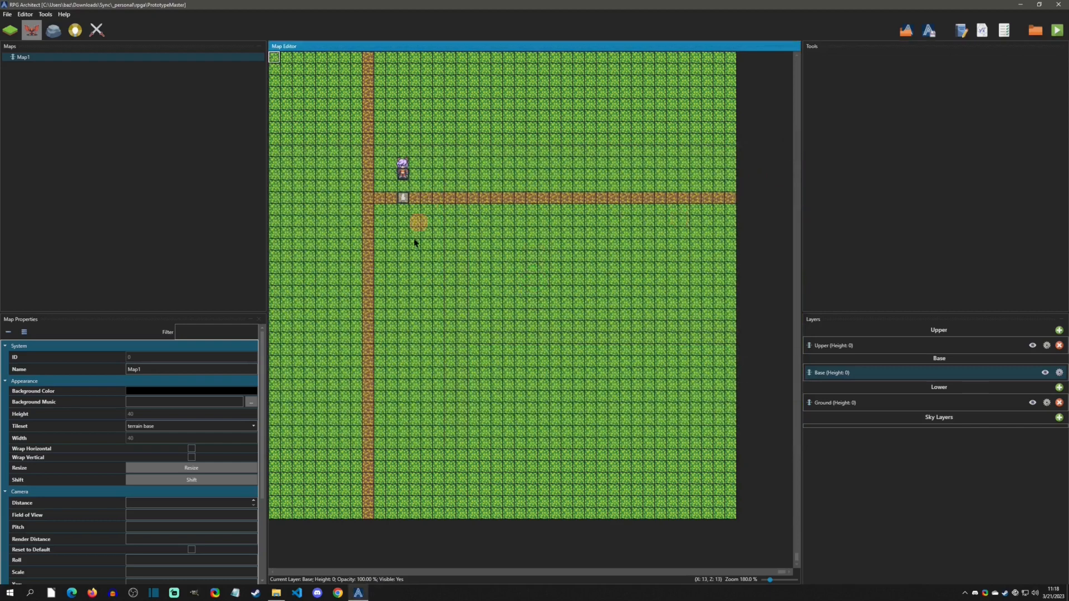
- Open the ShopItem user interface's buy or sell list and set its cursor sprite to selector.png
key(F9)
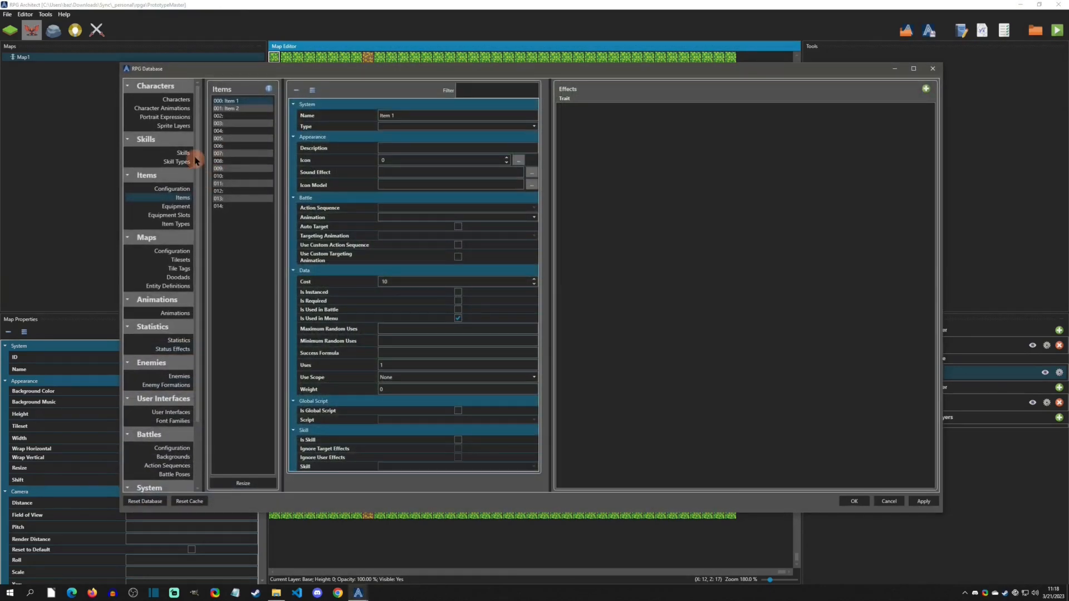
drag(196, 150, 195, 155)
click(186, 414)
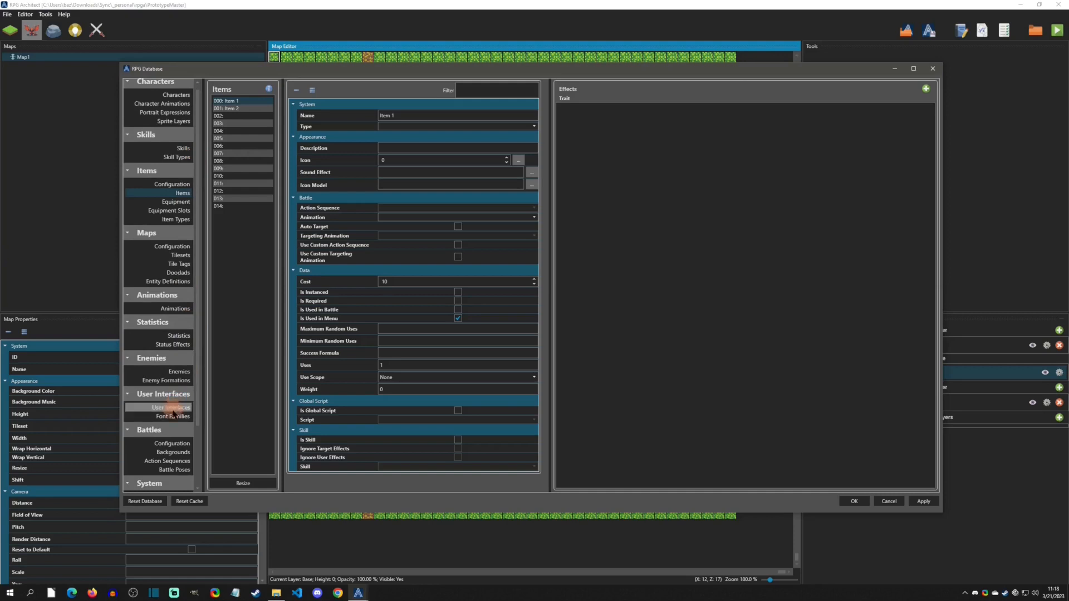
click(187, 410)
scroll(196, 358, up, 1)
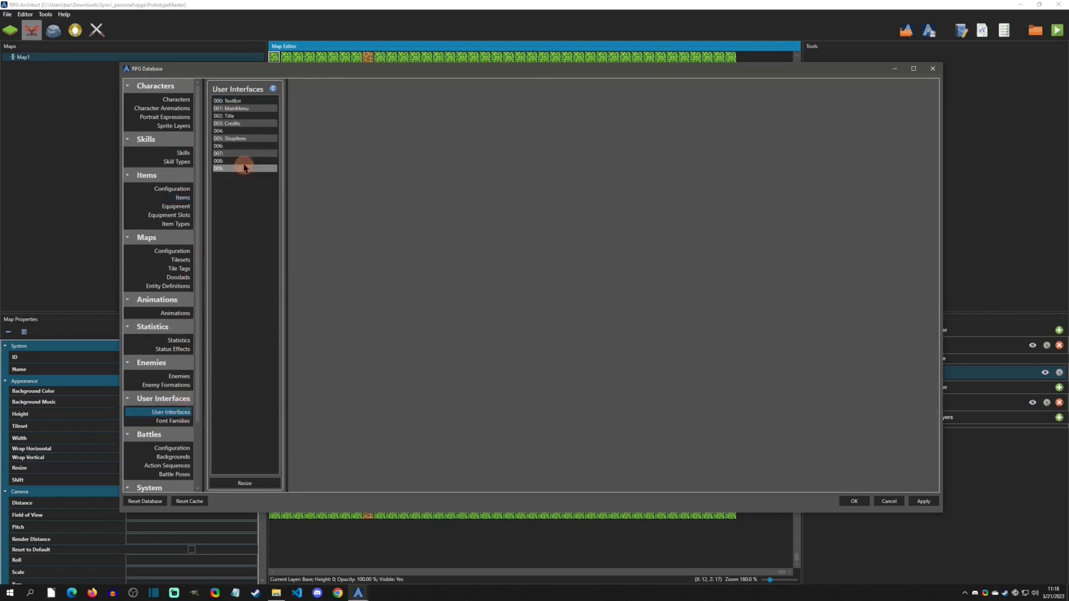
click(236, 142)
click(420, 130)
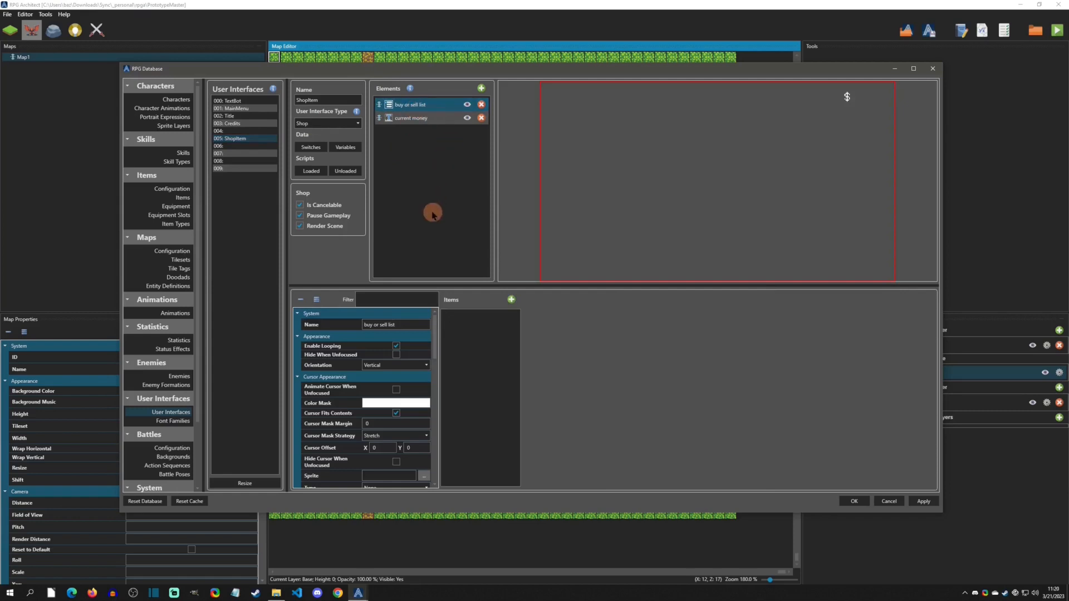
scroll(432, 334, down, 3)
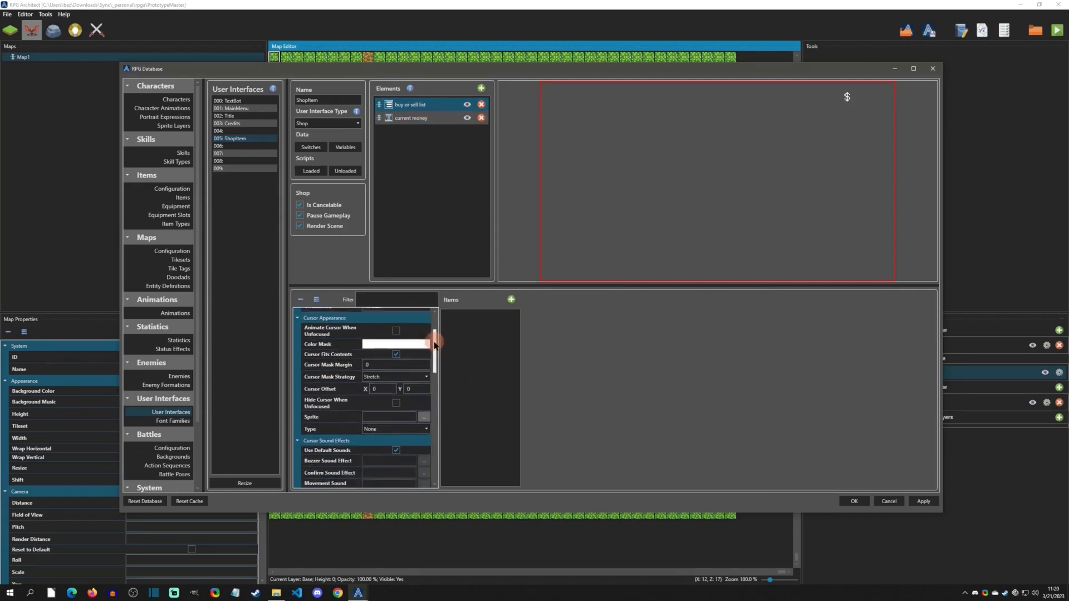
click(423, 381)
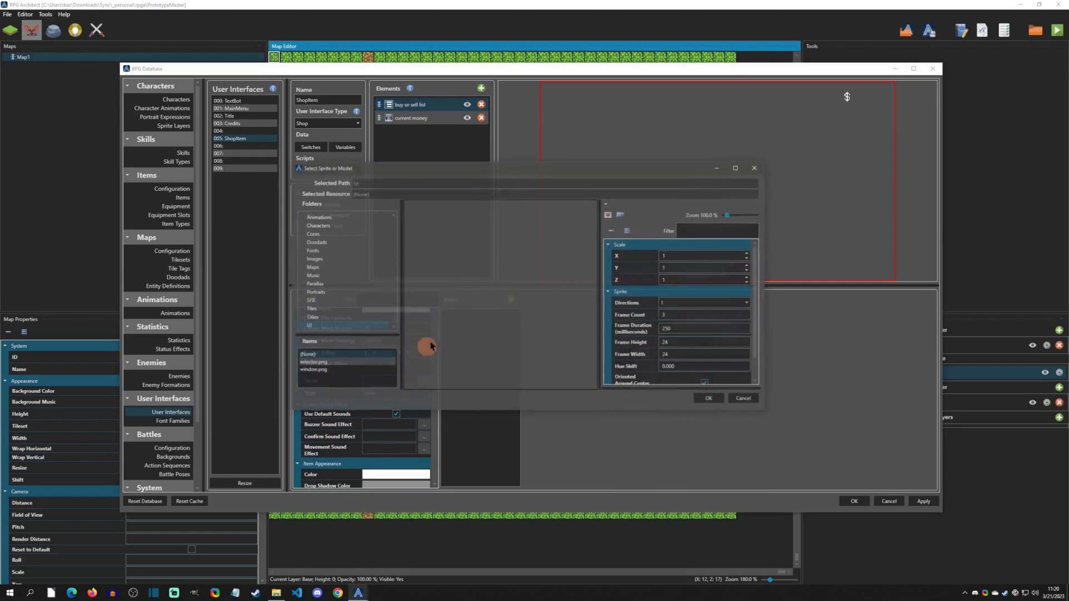
click(312, 370)
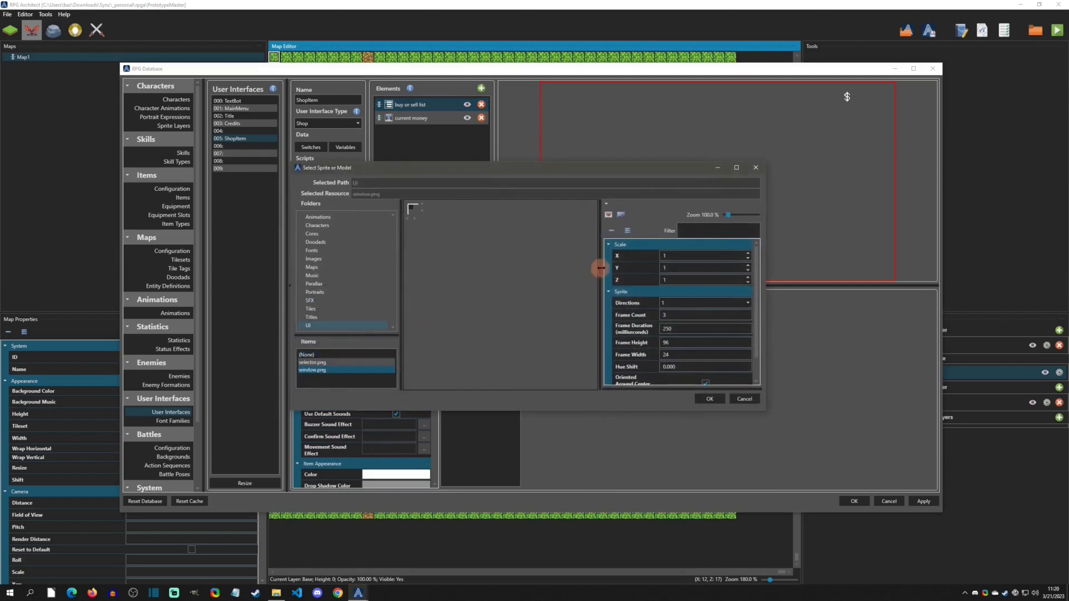
click(608, 216)
click(313, 362)
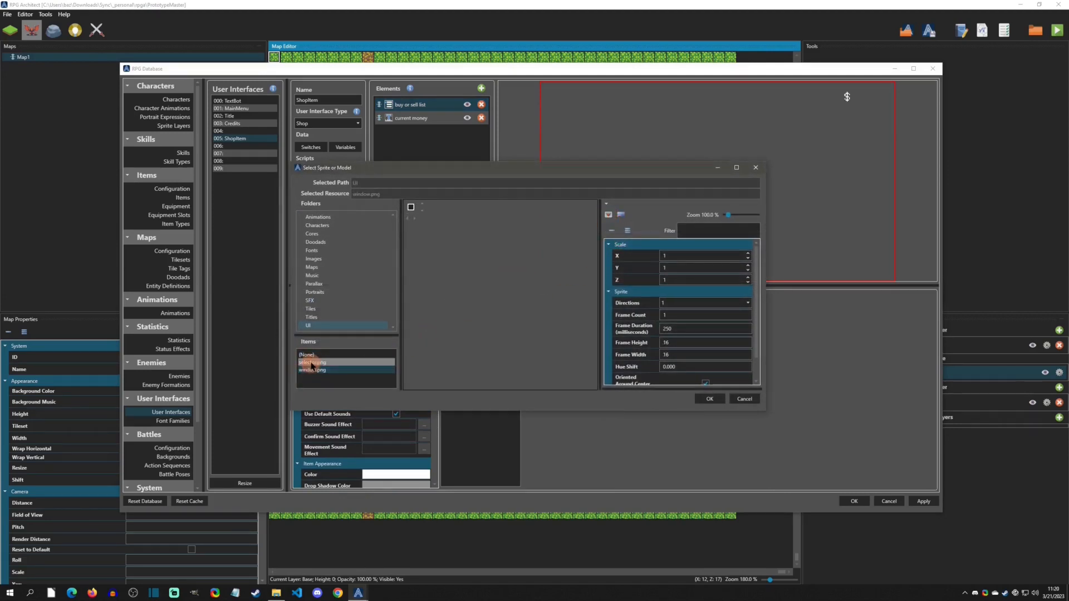
click(608, 216)
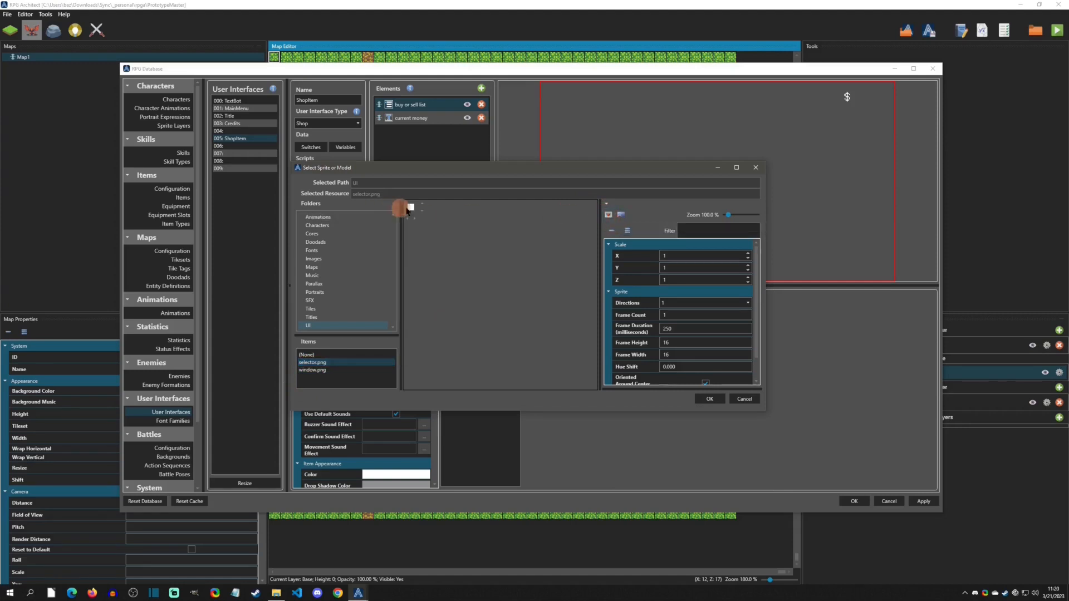
click(709, 399)
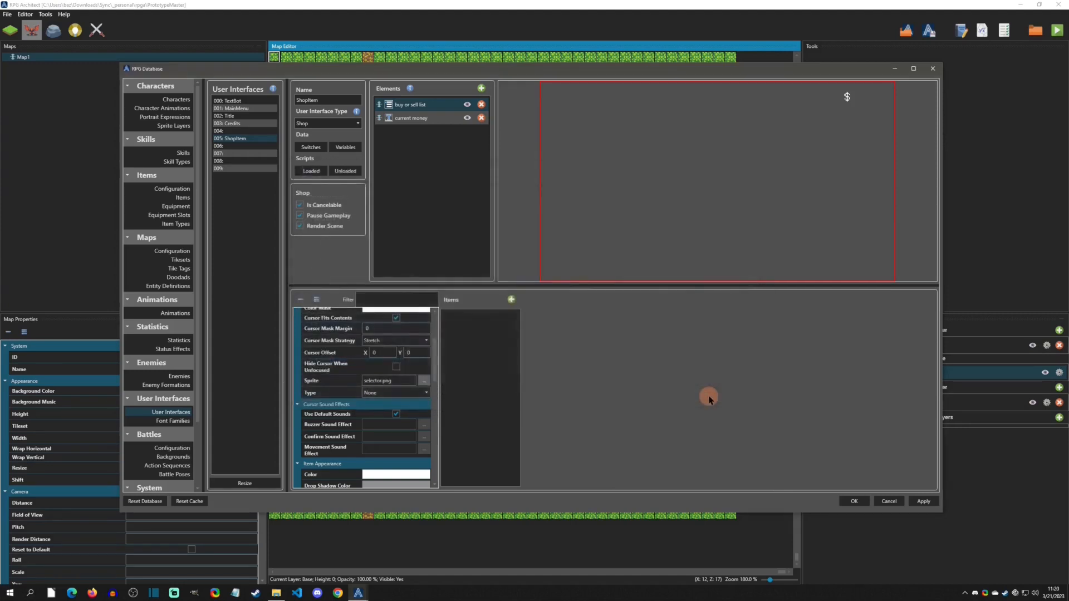
- Add two items to the buy or sell list with the texts Buy and Sell
click(511, 300)
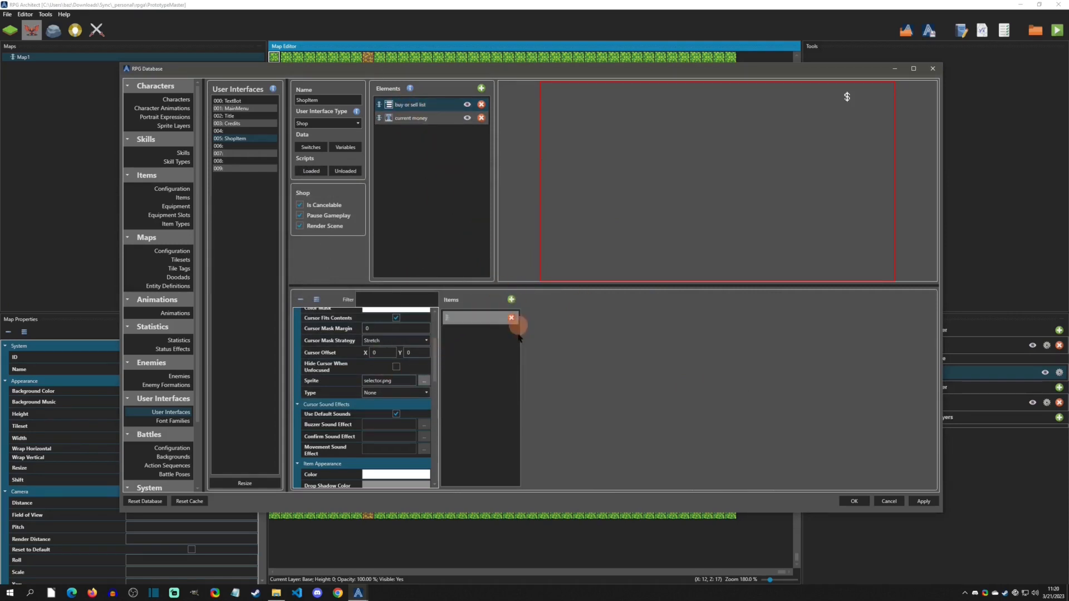
click(508, 302)
click(405, 109)
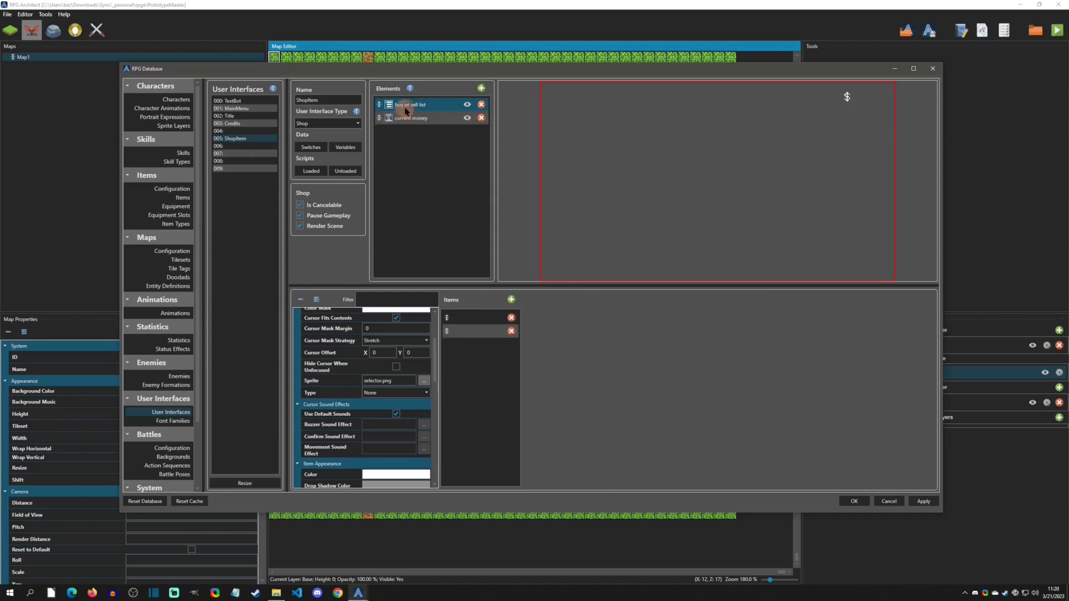
click(470, 332)
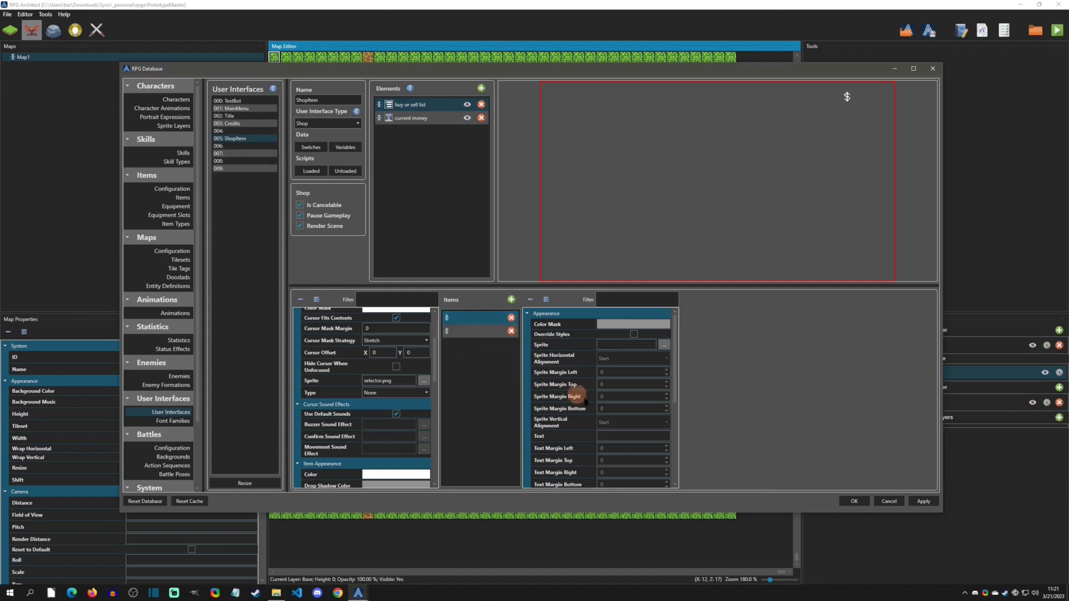
click(610, 434)
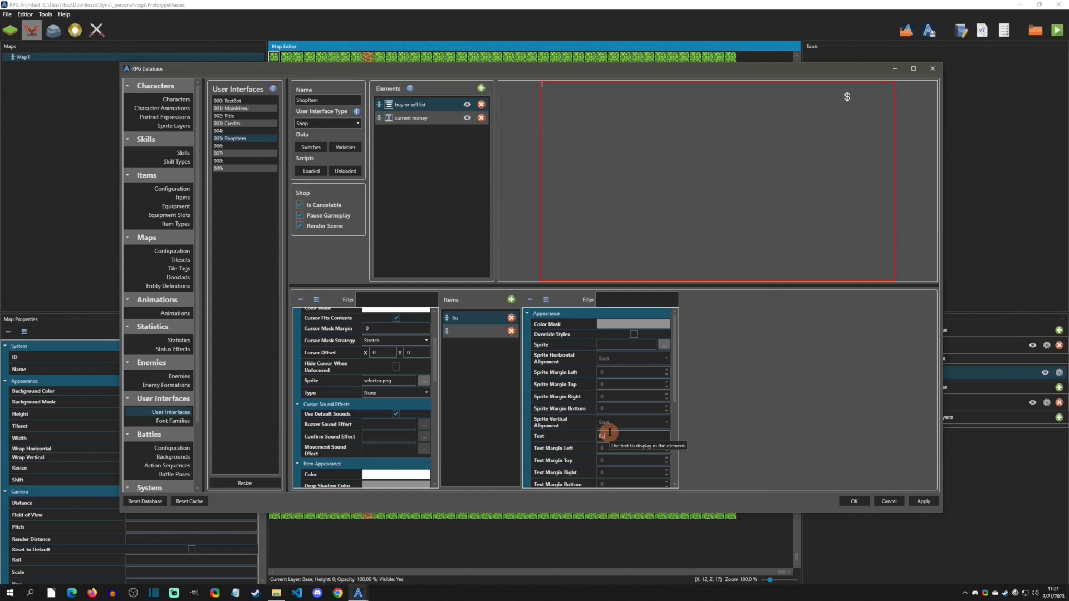
click(469, 333)
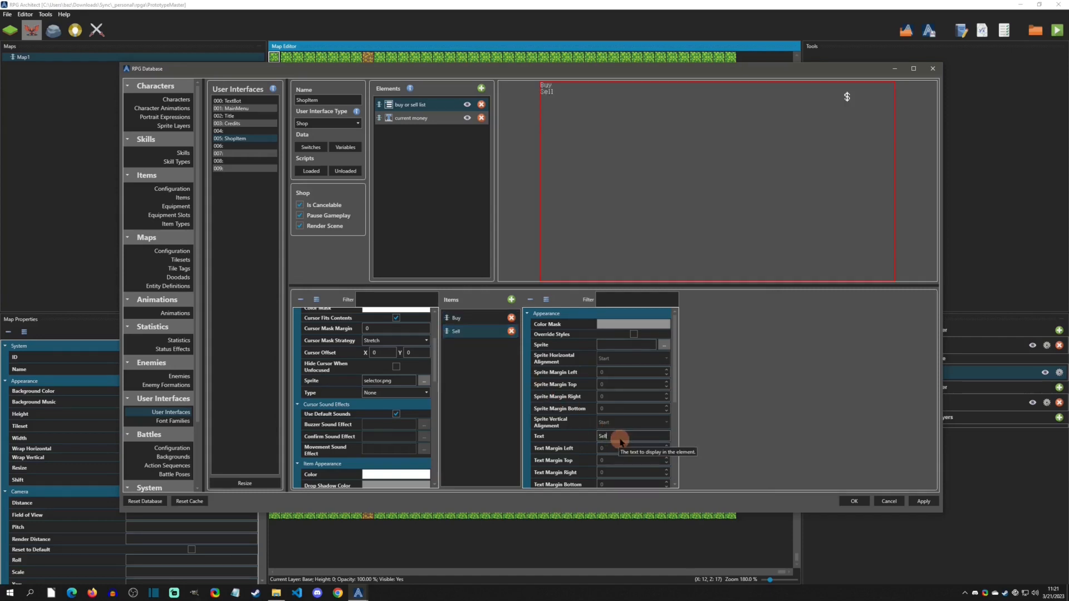
- Set the list's font size to 48 and confirm the Buy item's text
scroll(435, 359, up, 3)
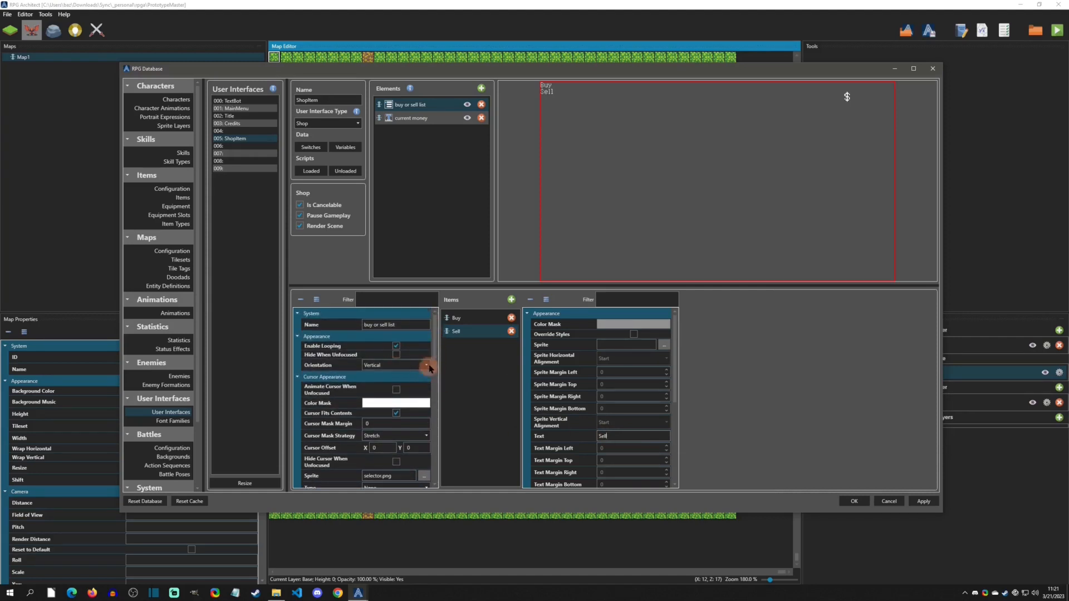
scroll(432, 351, down, 5)
drag(374, 362, 355, 360)
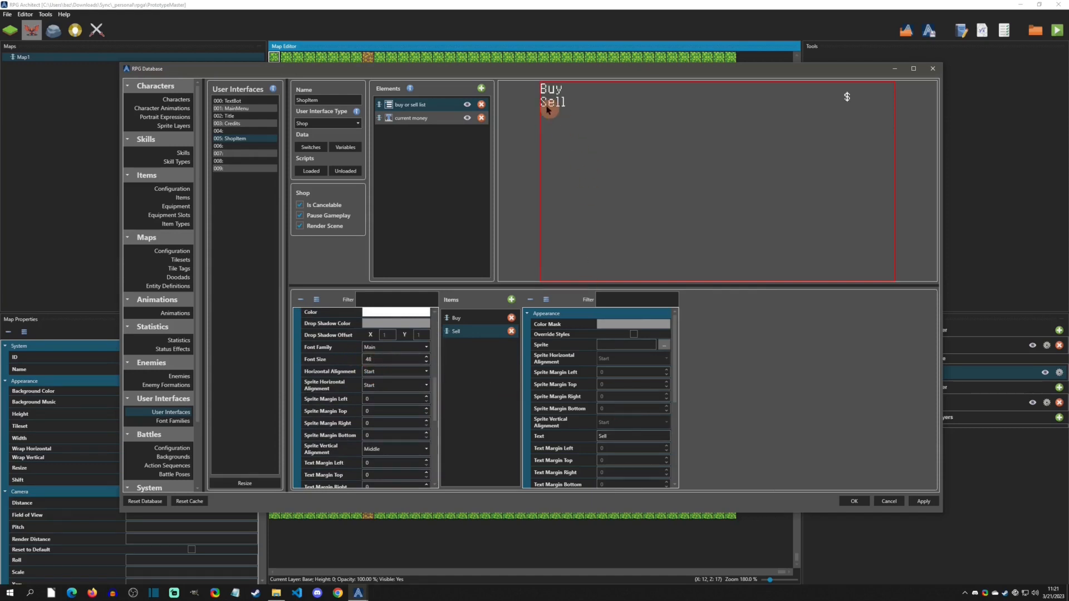
click(489, 318)
click(605, 435)
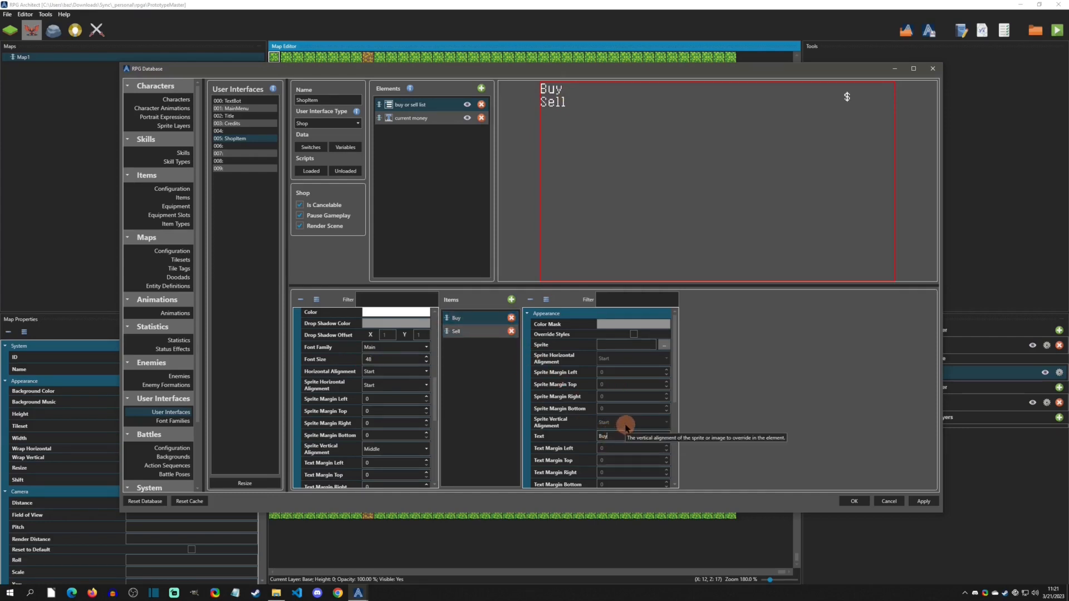
key(Return)
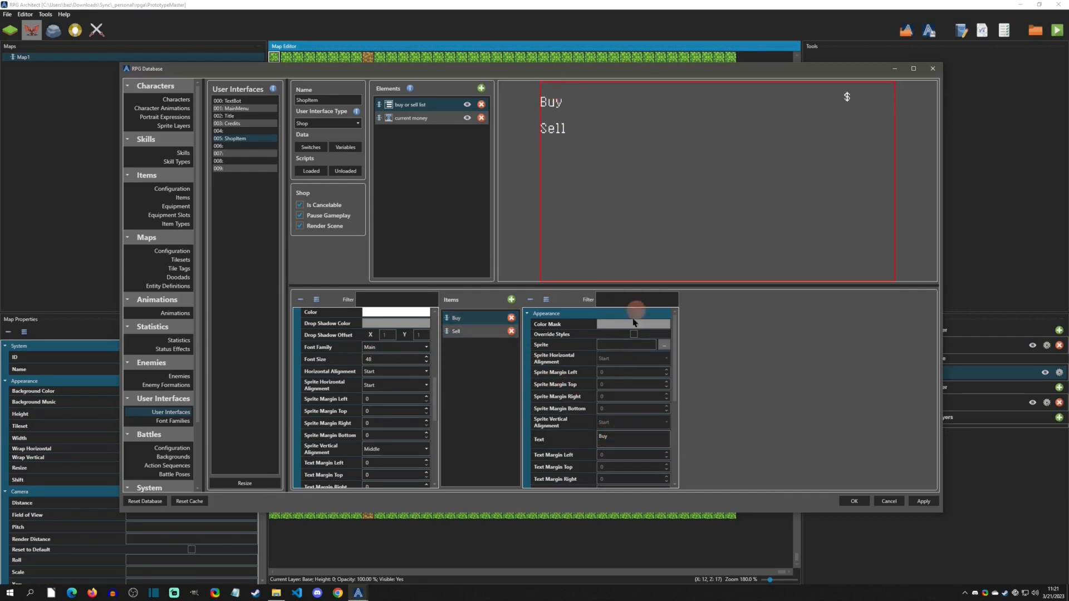
- Position the buy or sell list at about 44% relative X and 32% relative Y
drag(435, 381, 434, 454)
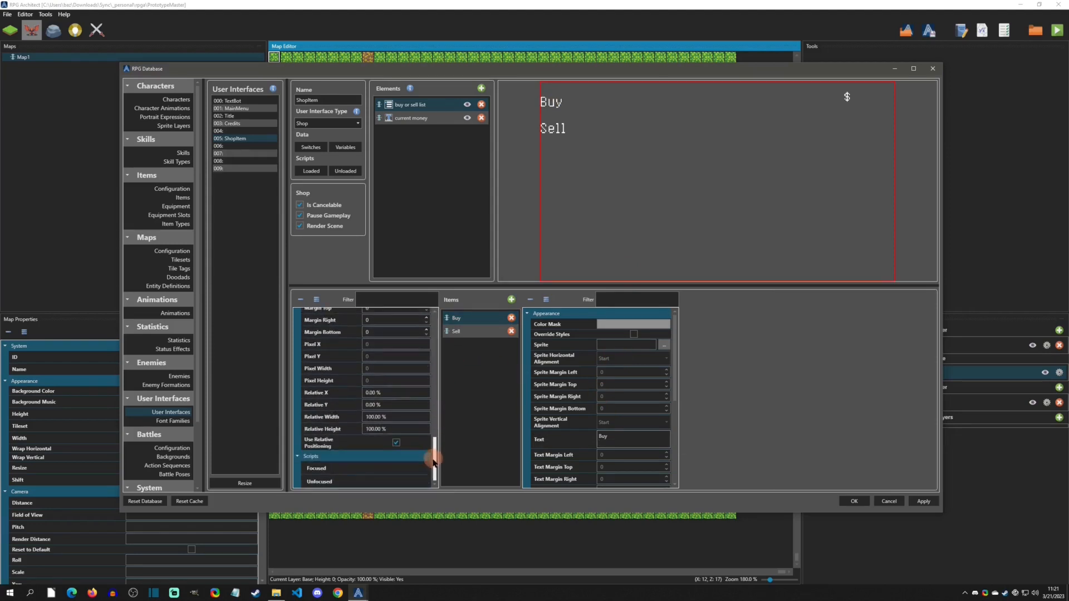
scroll(418, 394, up, 20)
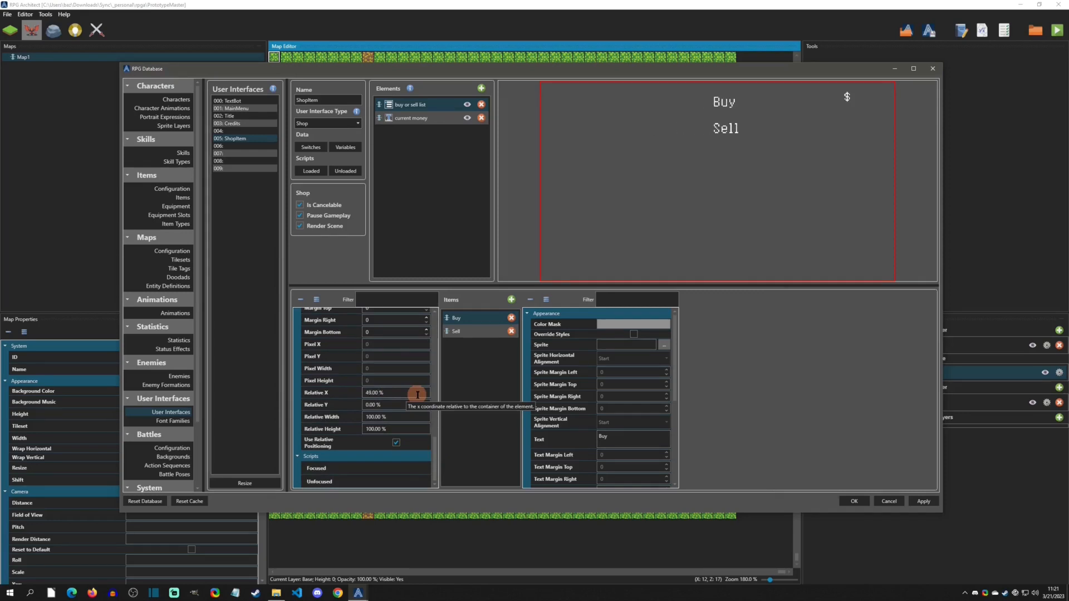
scroll(418, 395, up, 1)
click(401, 405)
scroll(400, 392, down, 3)
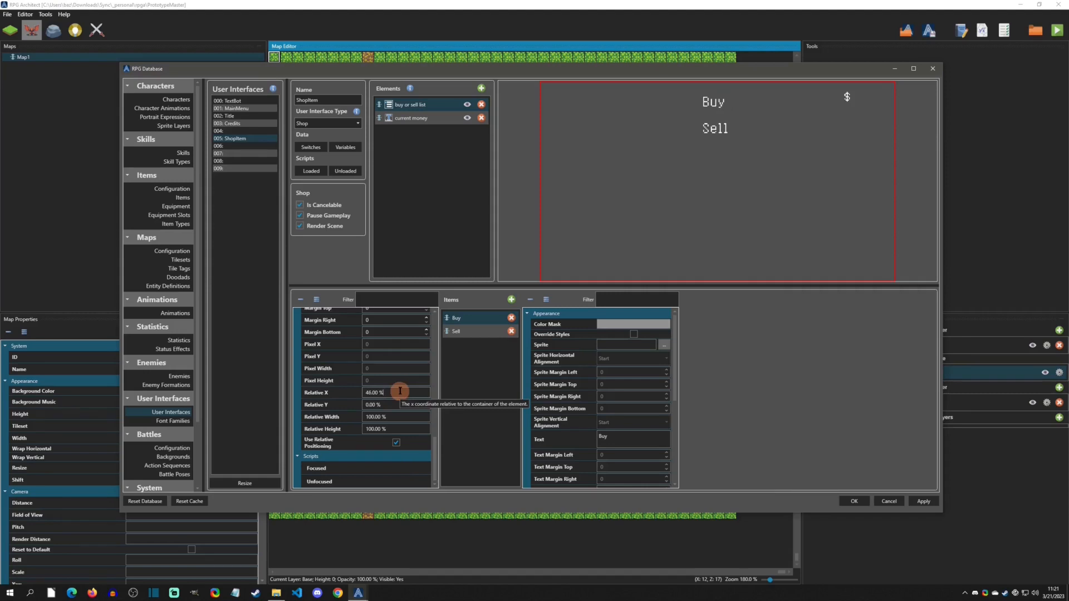
scroll(400, 405, up, 20)
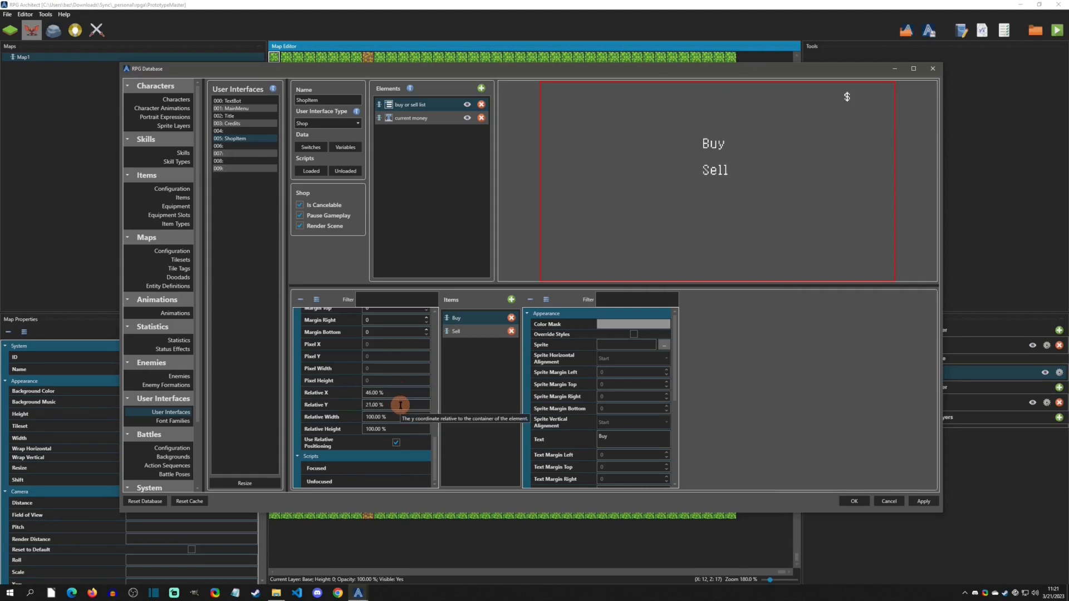
scroll(401, 405, up, 1)
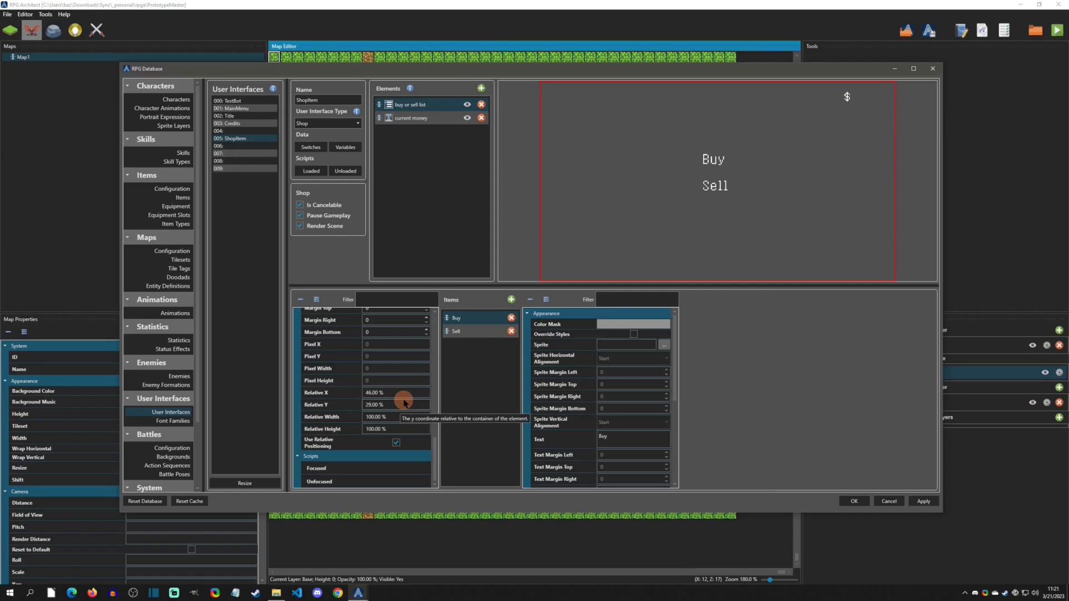
scroll(402, 393, down, 2)
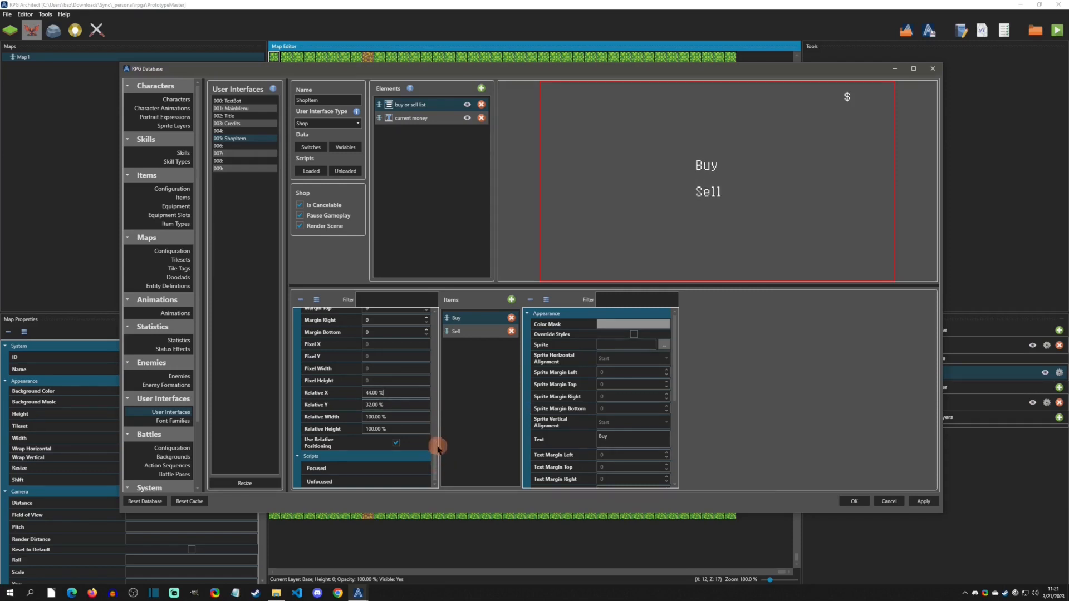
- Set the list's cursor type to Pointer - Left and its cursor X offset to -25
drag(437, 450, 435, 358)
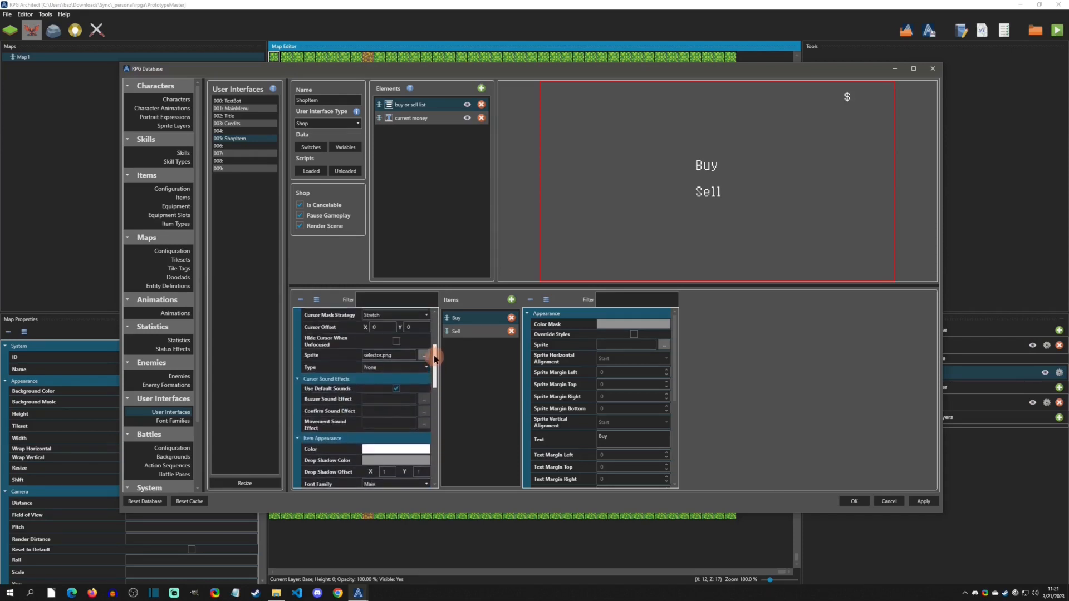
click(390, 368)
click(390, 394)
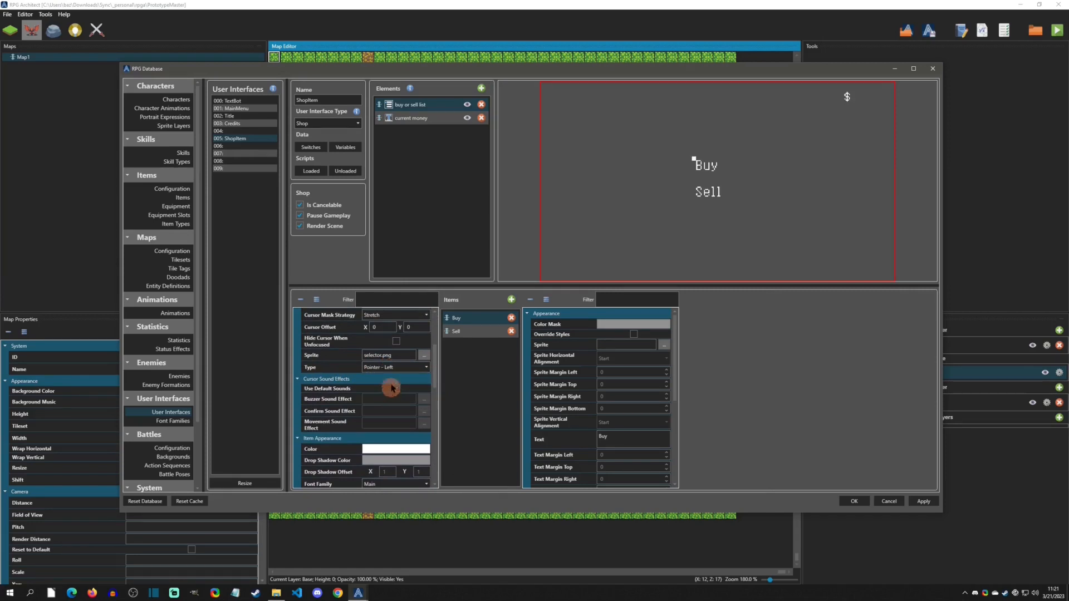
click(384, 328)
text(-14)
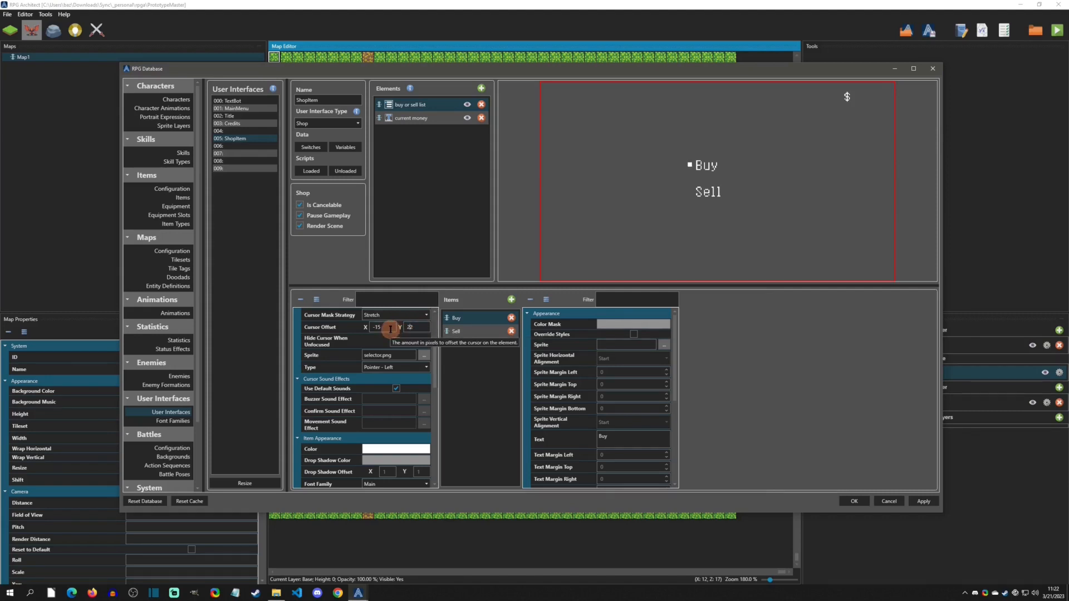
key(BackSpace)
key(BackSpace)
text(25)
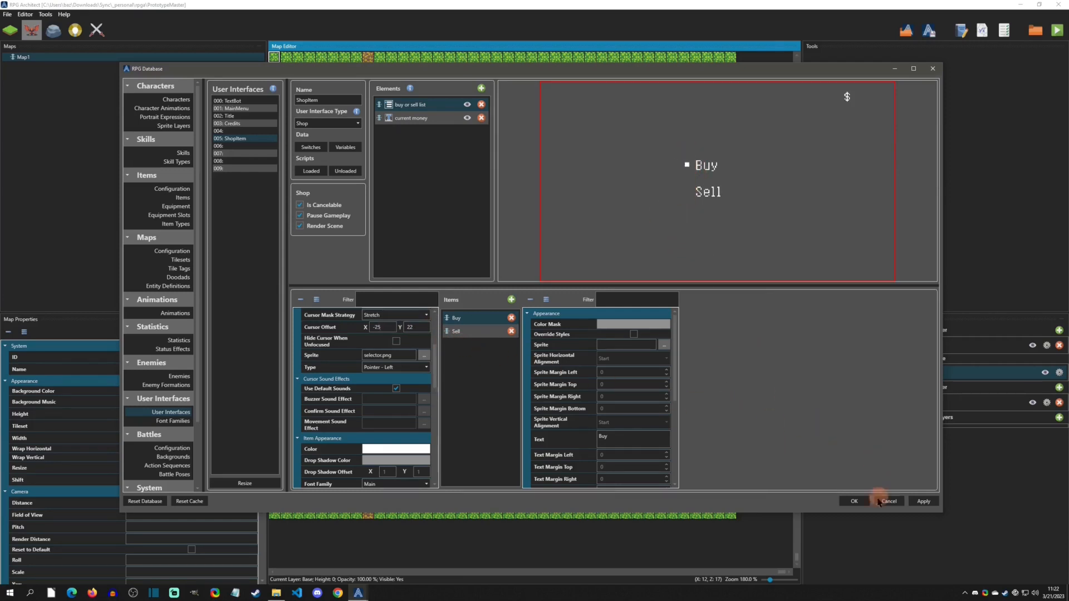
- Apply the user interface changes and close the database
drag(674, 325, 677, 425)
drag(435, 355, 436, 309)
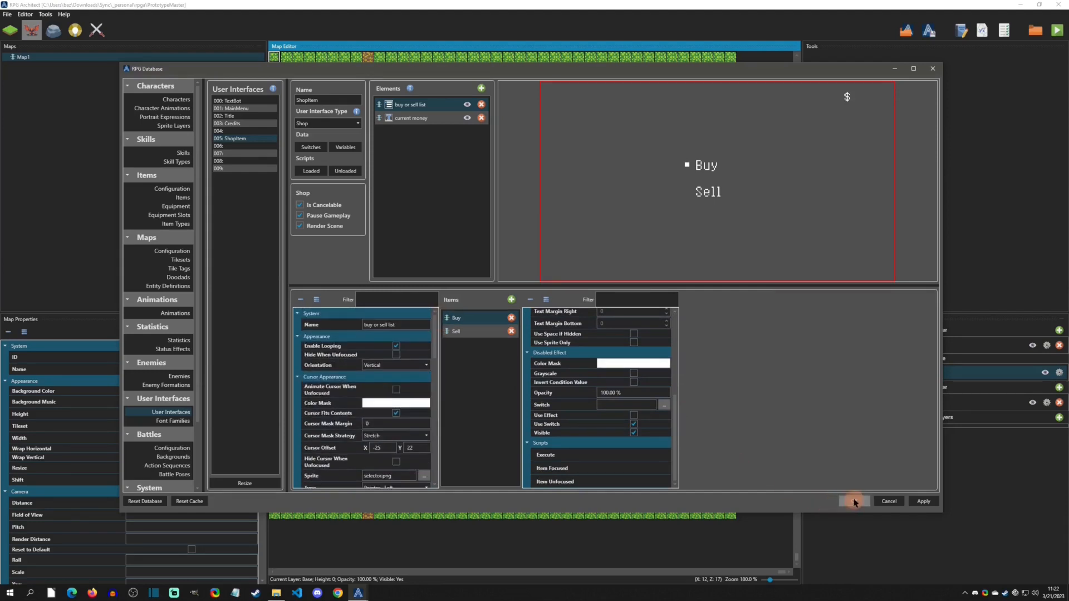
click(854, 501)
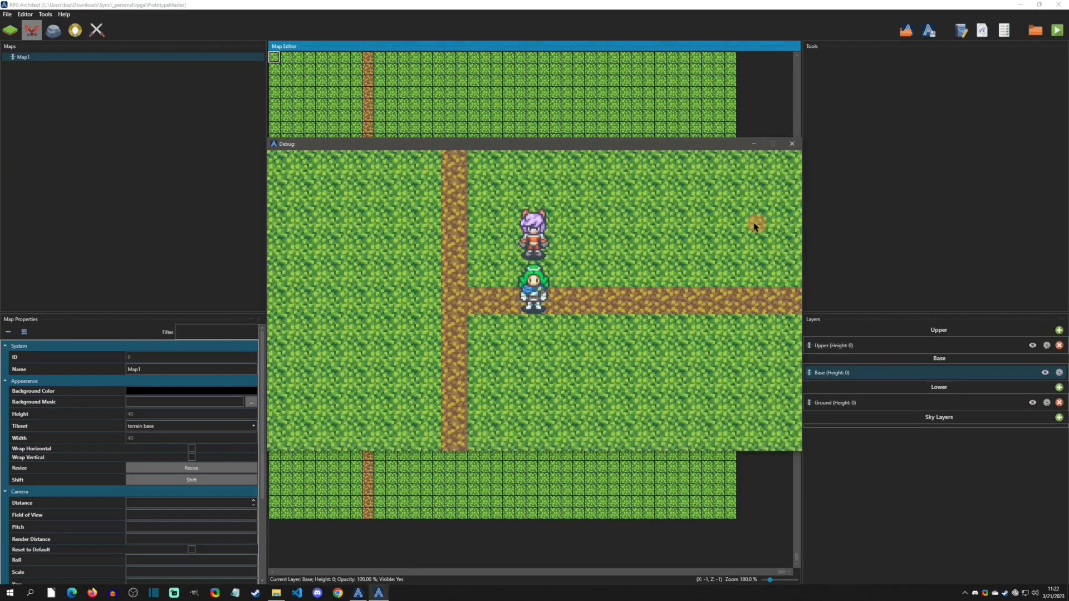
- Playtest by walking up to the NPC to open the shop, then close the debug window
key(Up)
key(Return)
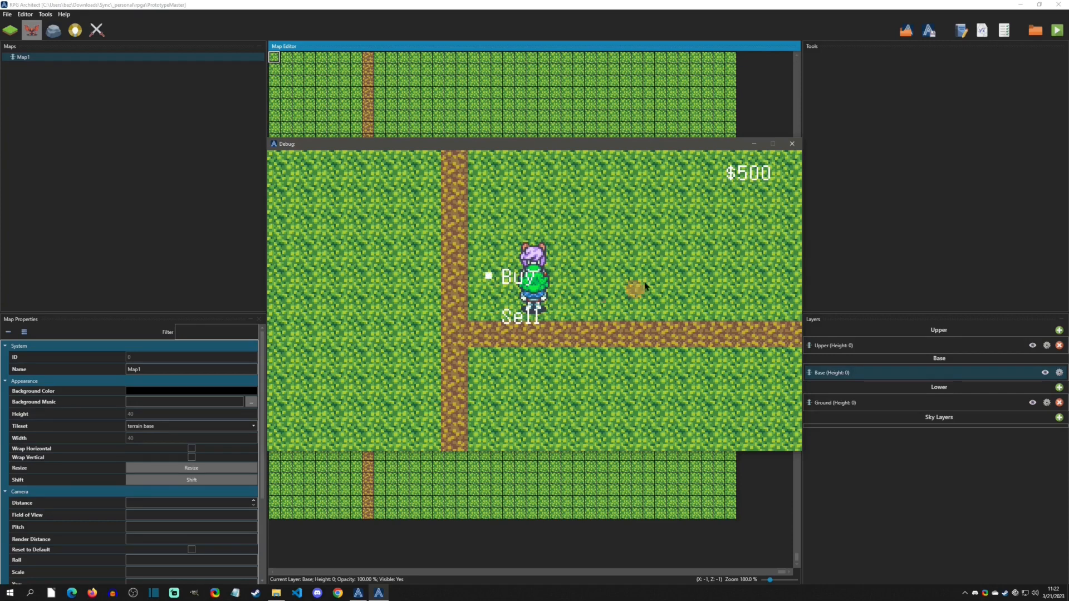
click(791, 145)
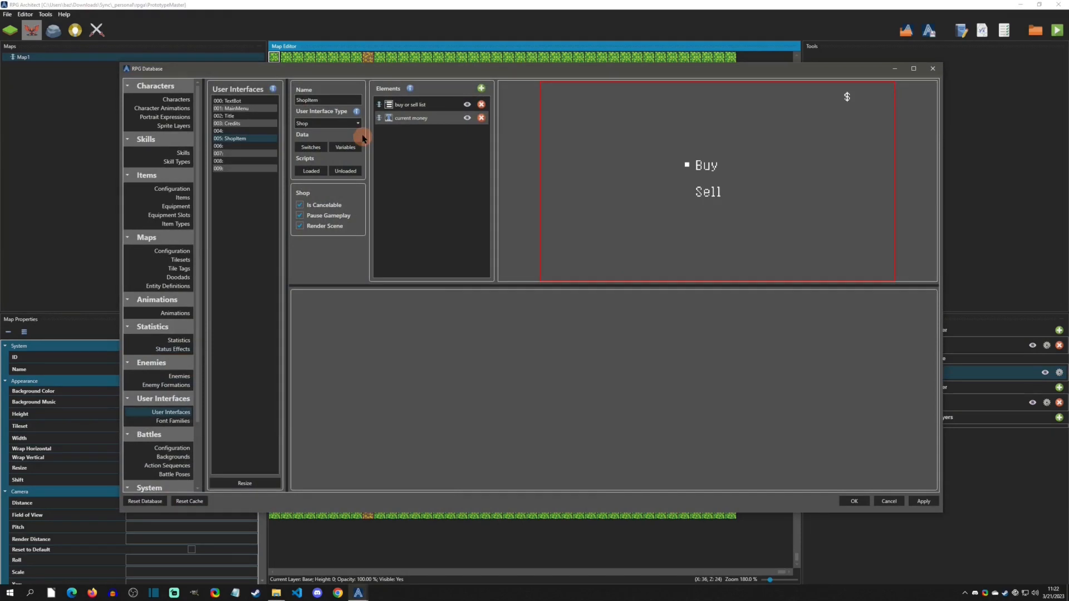
- Add a templated list element to the Shop interface and name it "buy shop list"
click(481, 89)
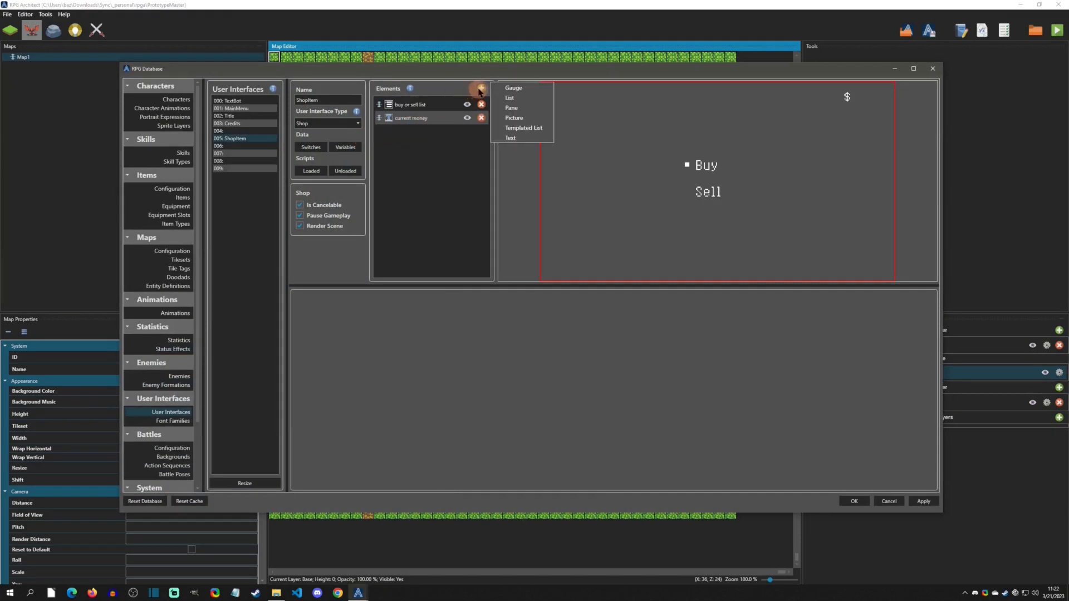
click(538, 129)
click(421, 135)
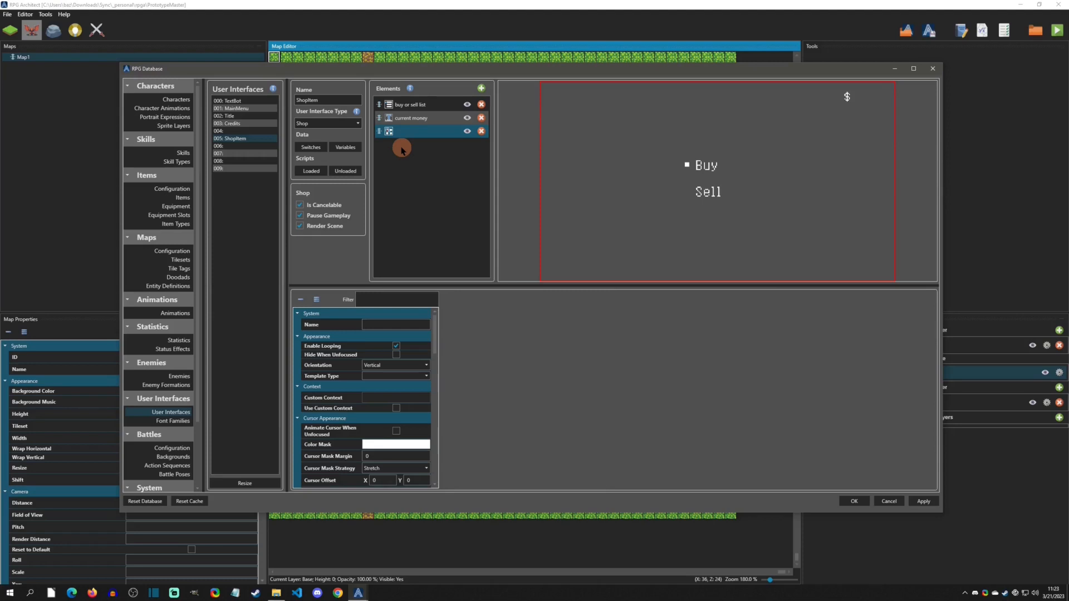
click(374, 325)
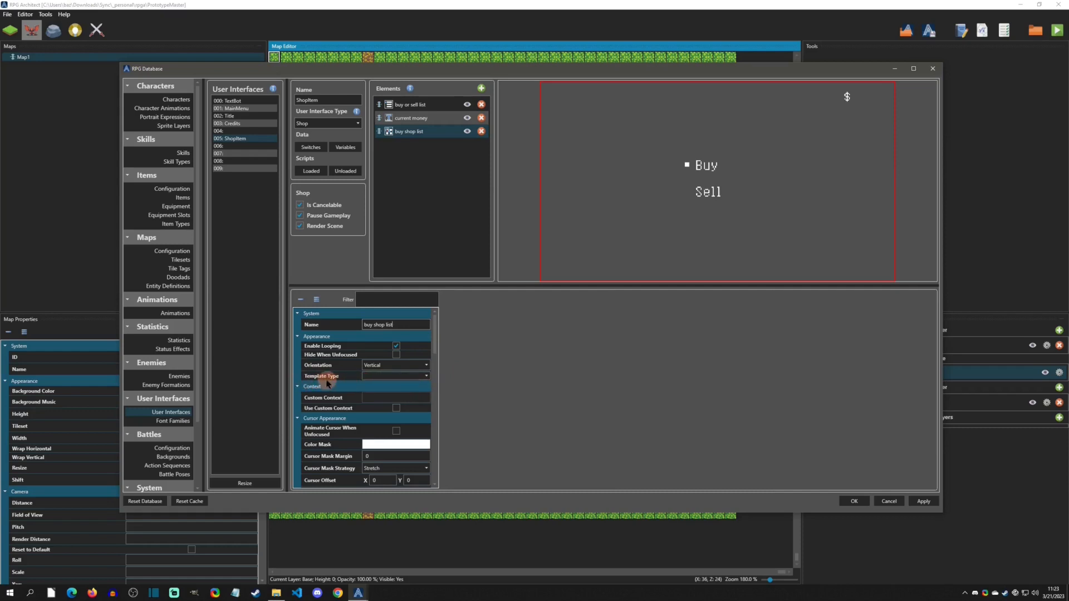
- Set the list's template type to Shop and give it a custom context of Items
click(386, 376)
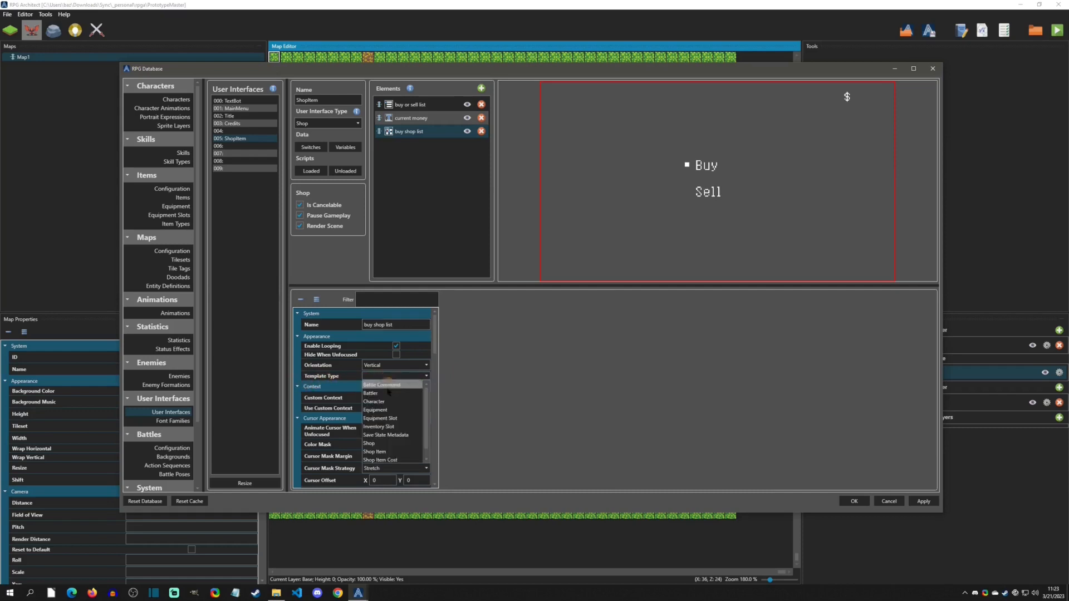
click(384, 443)
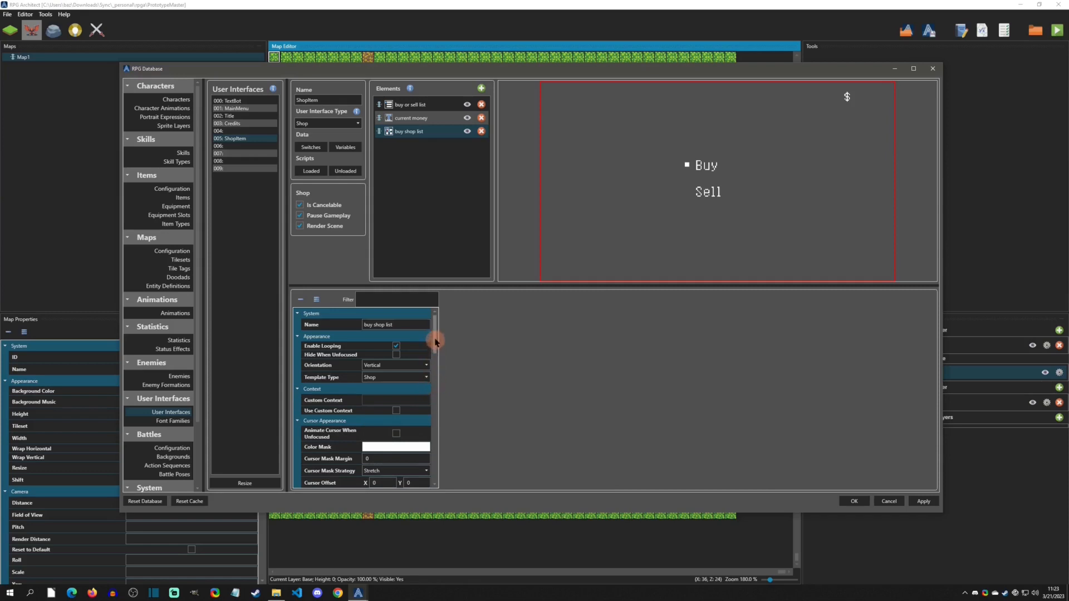
drag(436, 340, 435, 349)
click(396, 358)
click(373, 345)
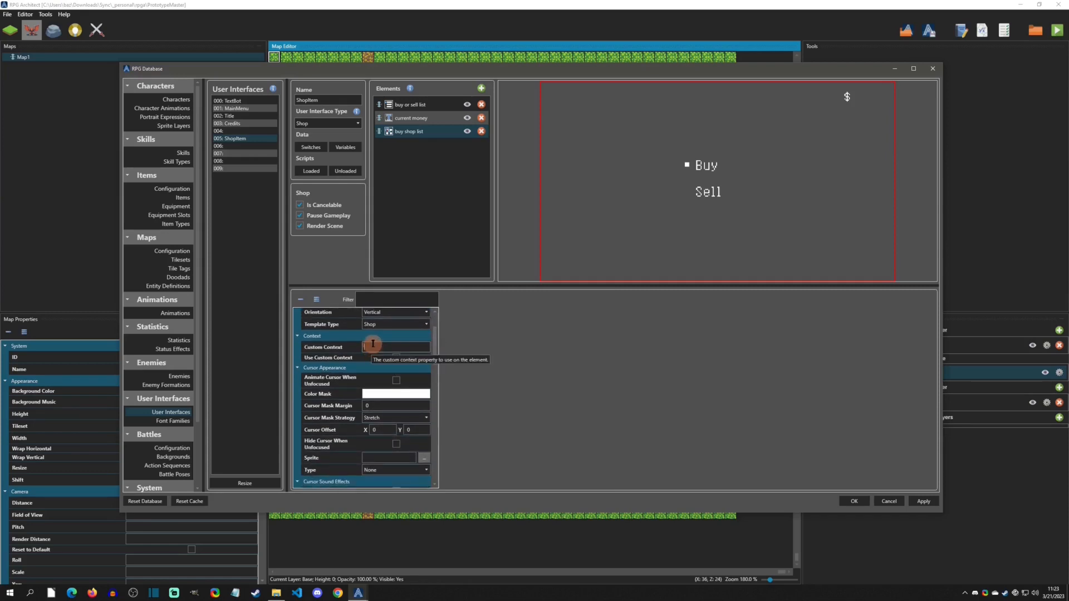
text({)
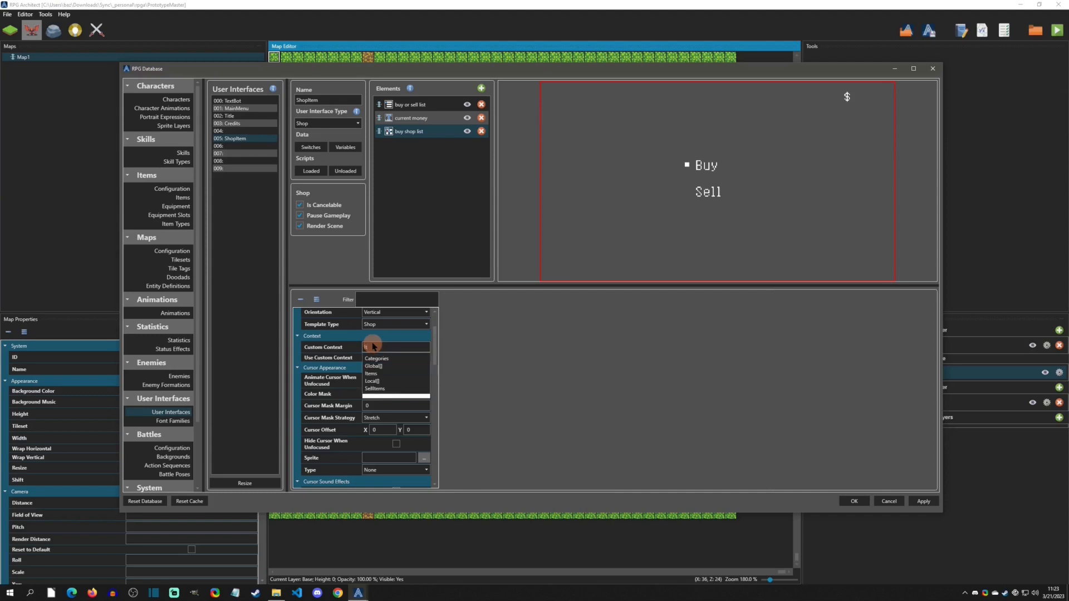
click(384, 373)
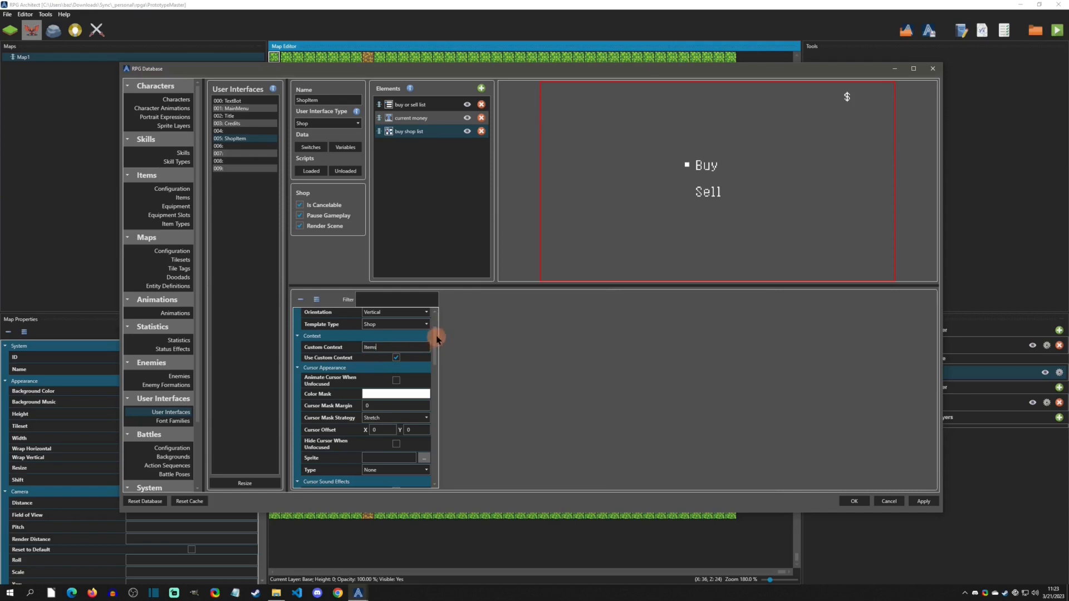
- Set the list's cursor sprite to selector.png and its cursor type to Pointer - Left
scroll(435, 345, down, 2)
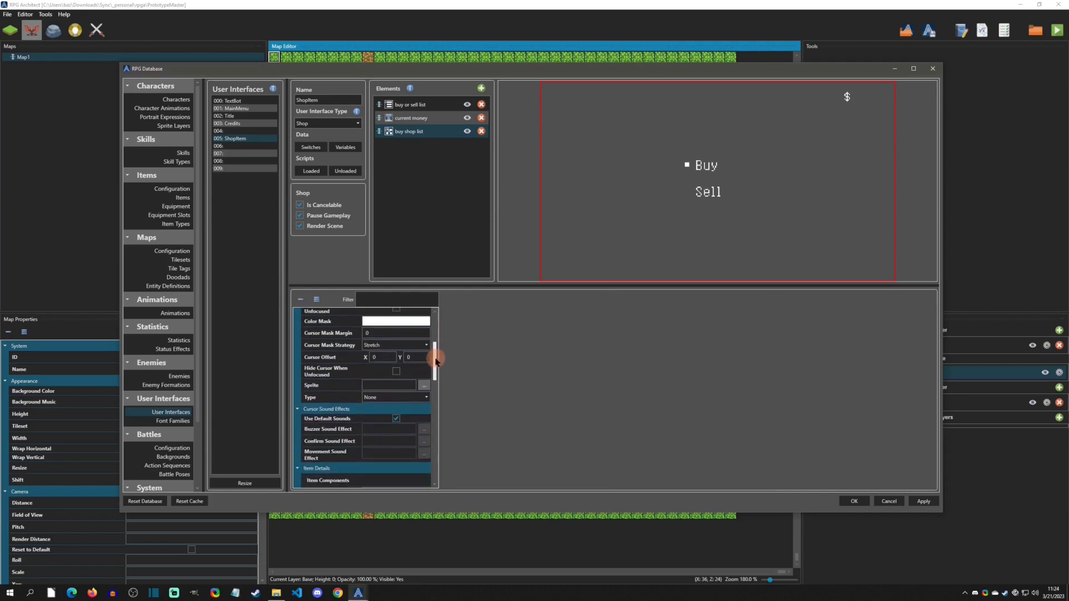
click(424, 383)
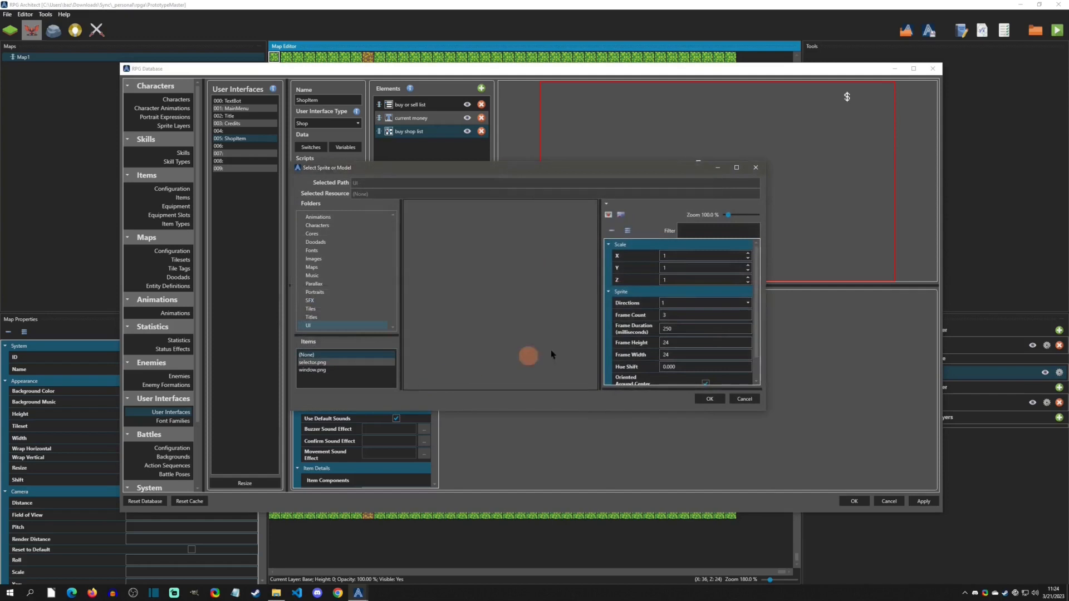
click(313, 363)
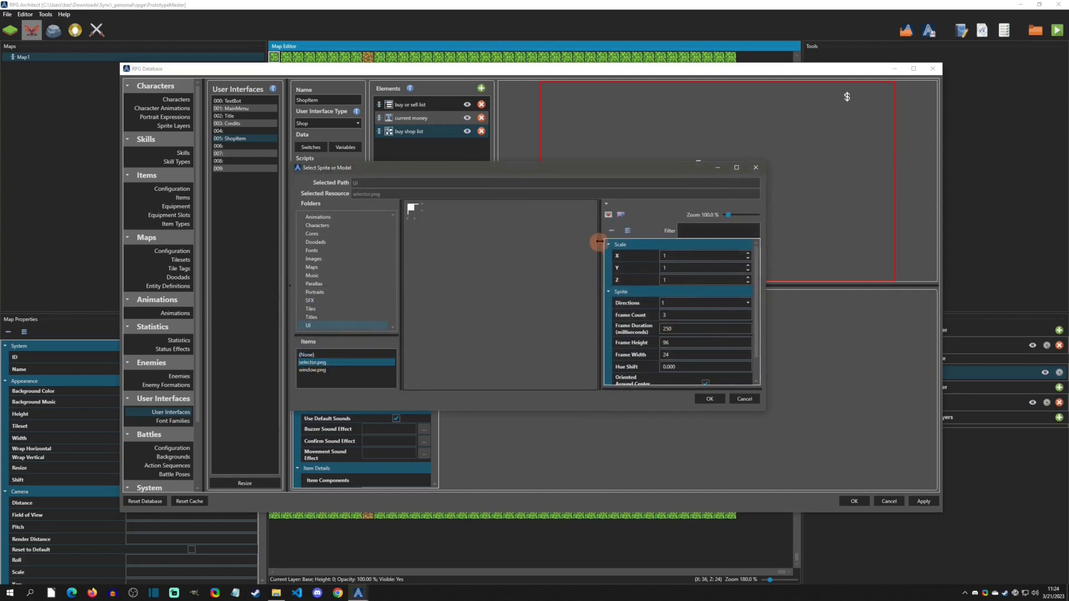
click(608, 215)
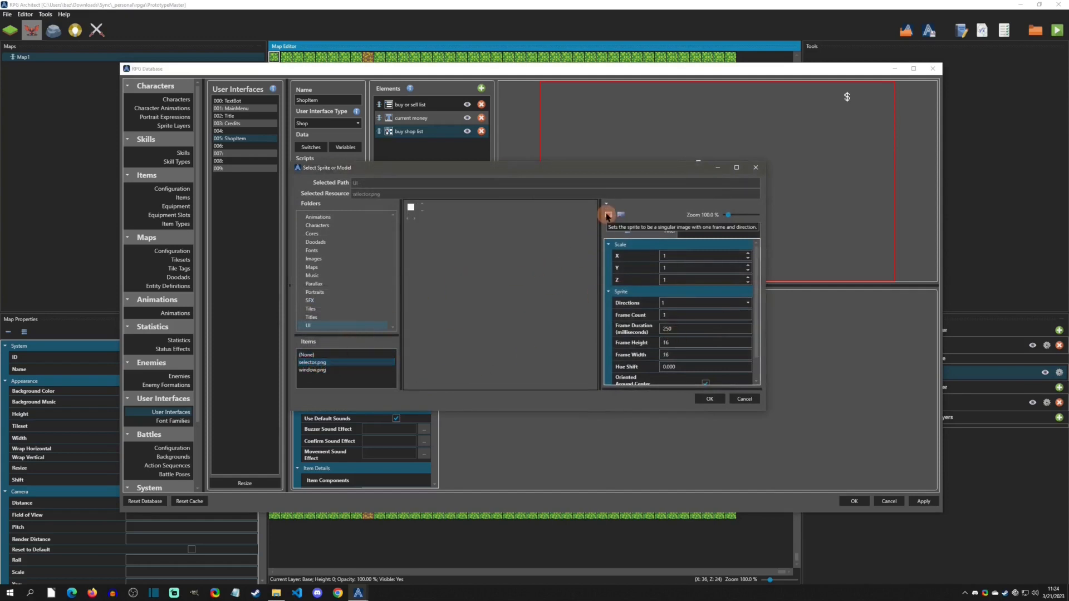
click(709, 399)
click(390, 397)
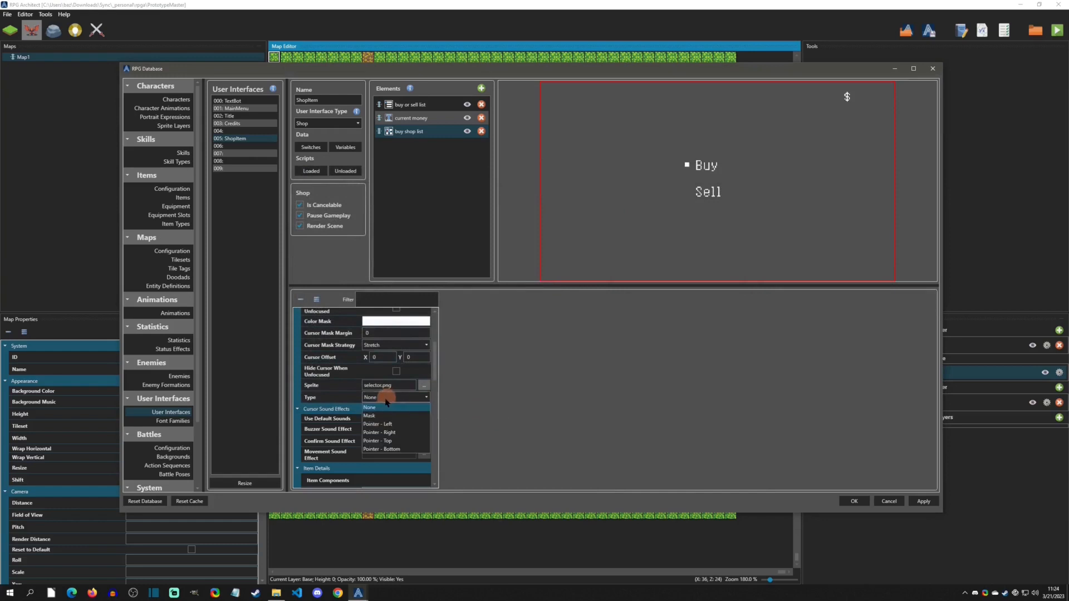
click(382, 424)
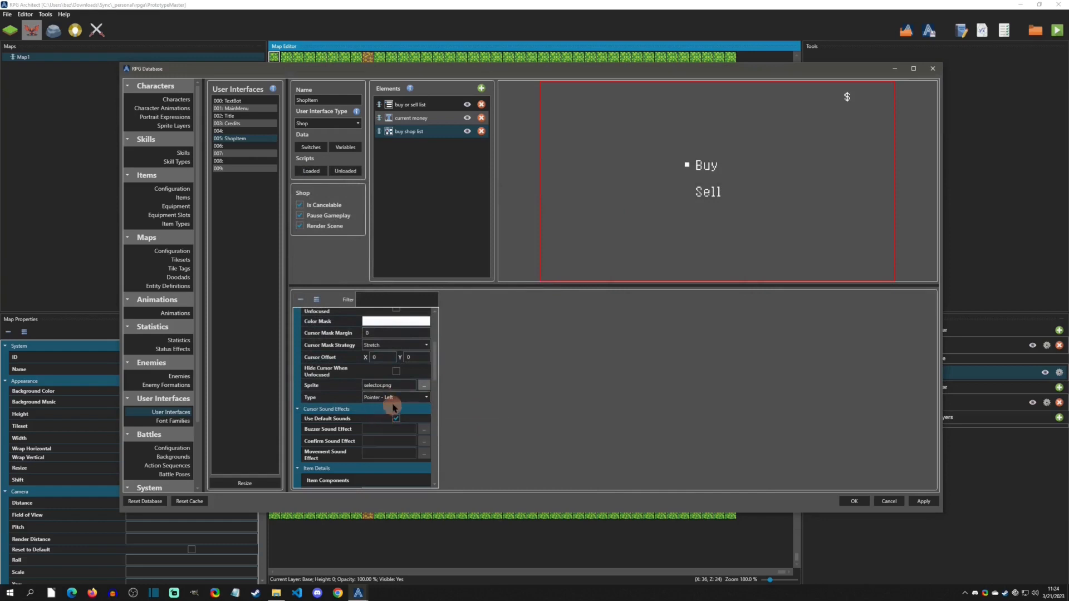
- Add a Text item component to the list and name it "name of items"
drag(433, 368, 434, 420)
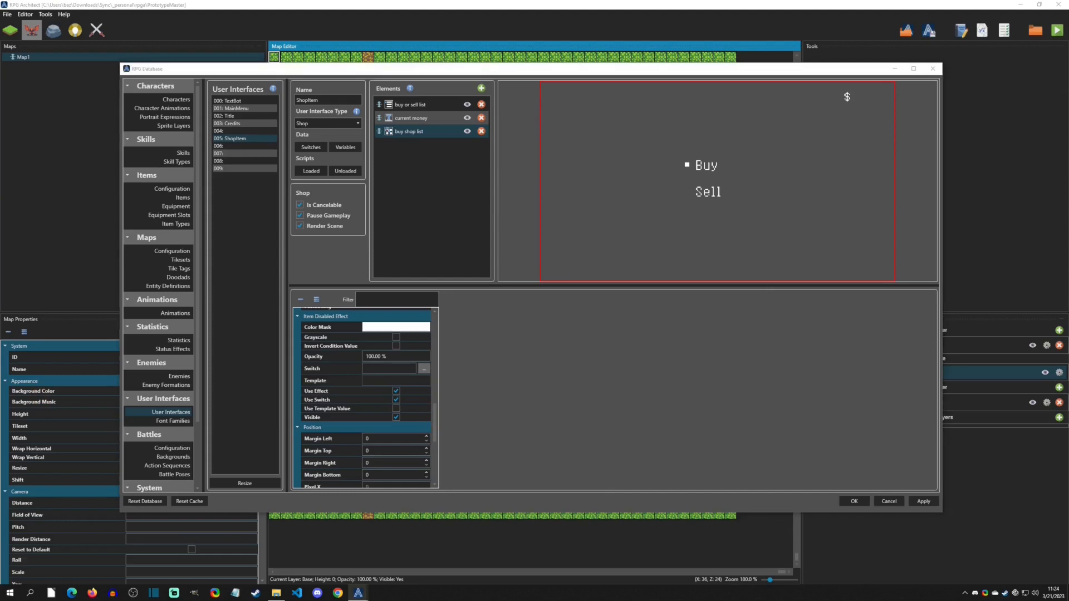
drag(434, 415, 435, 375)
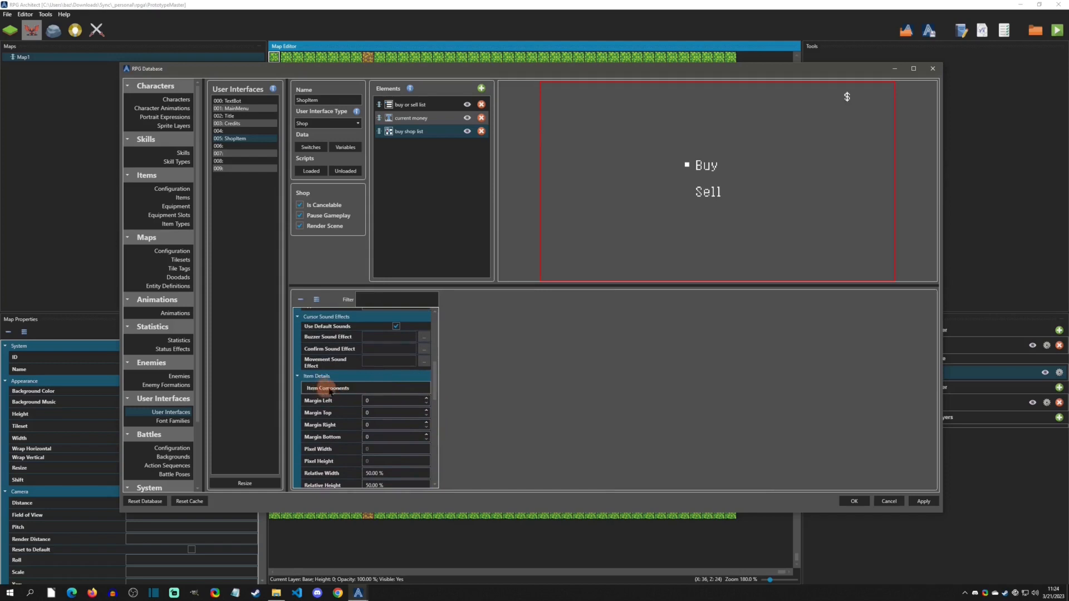
click(361, 388)
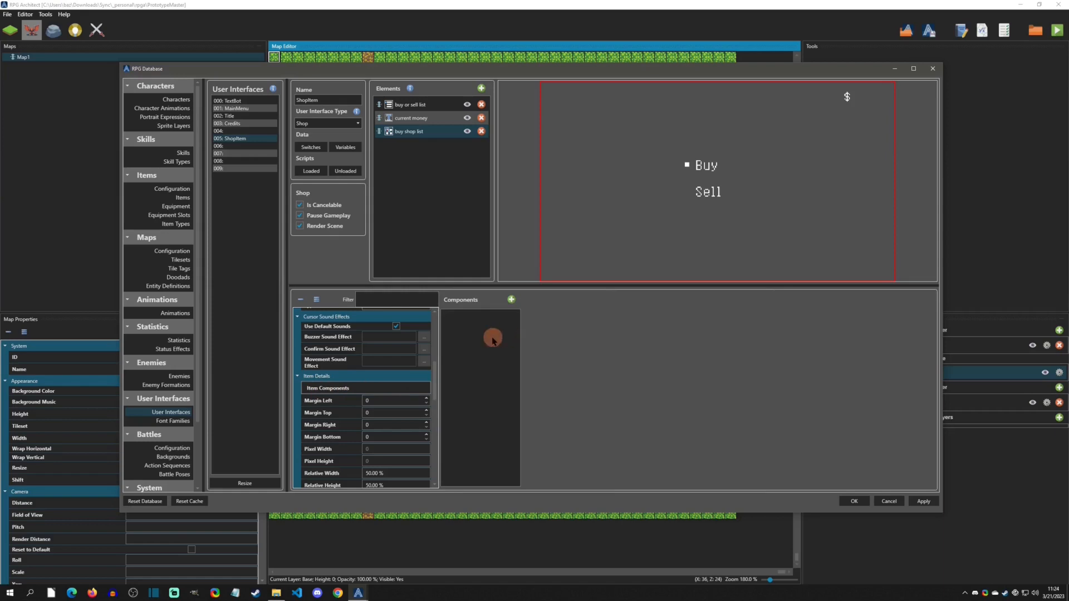
click(512, 300)
click(541, 330)
click(486, 323)
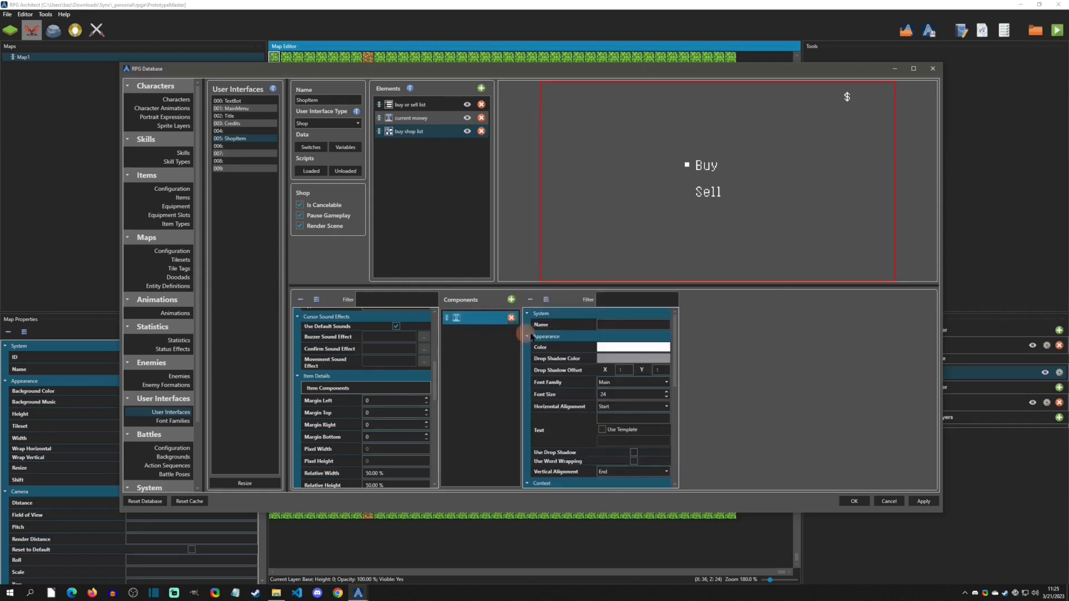
click(610, 323)
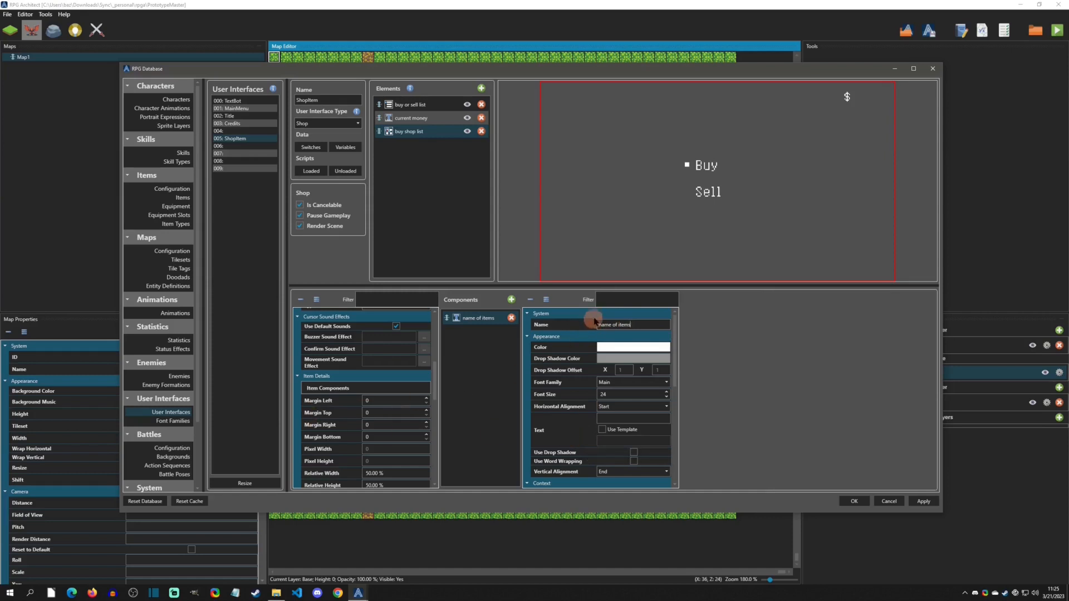
- Set the text component's font size to 48 and its templated text to Name
double_click(608, 395)
text(48)
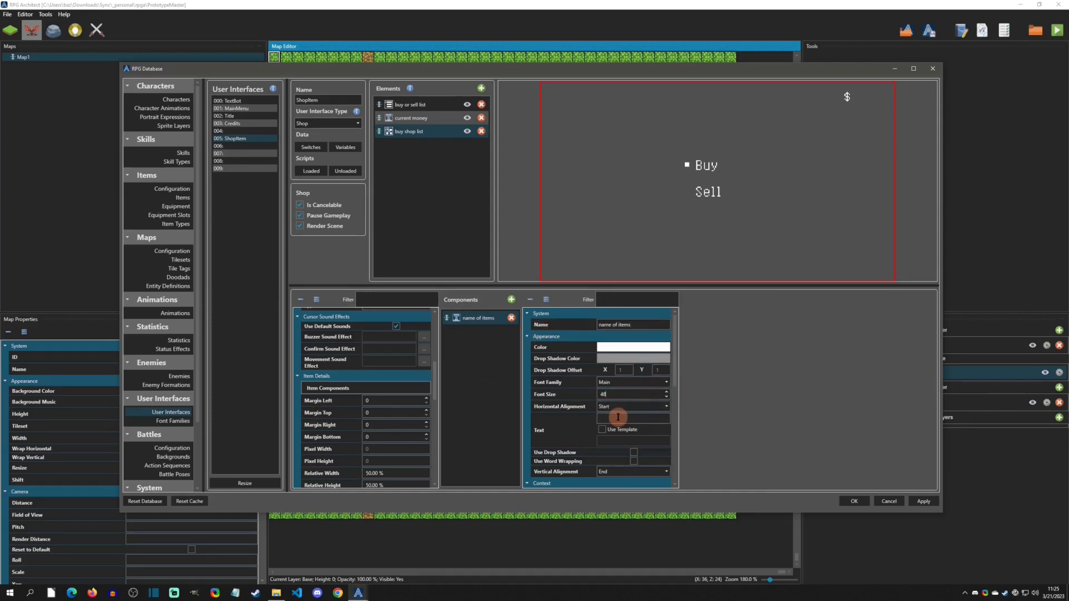
click(603, 430)
click(604, 442)
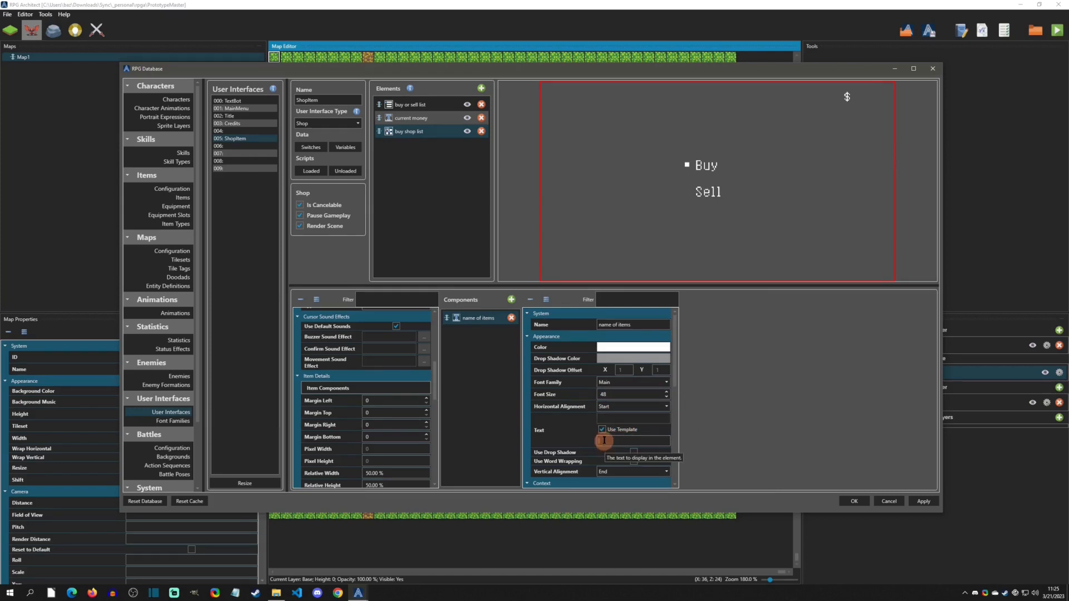
text(Name)
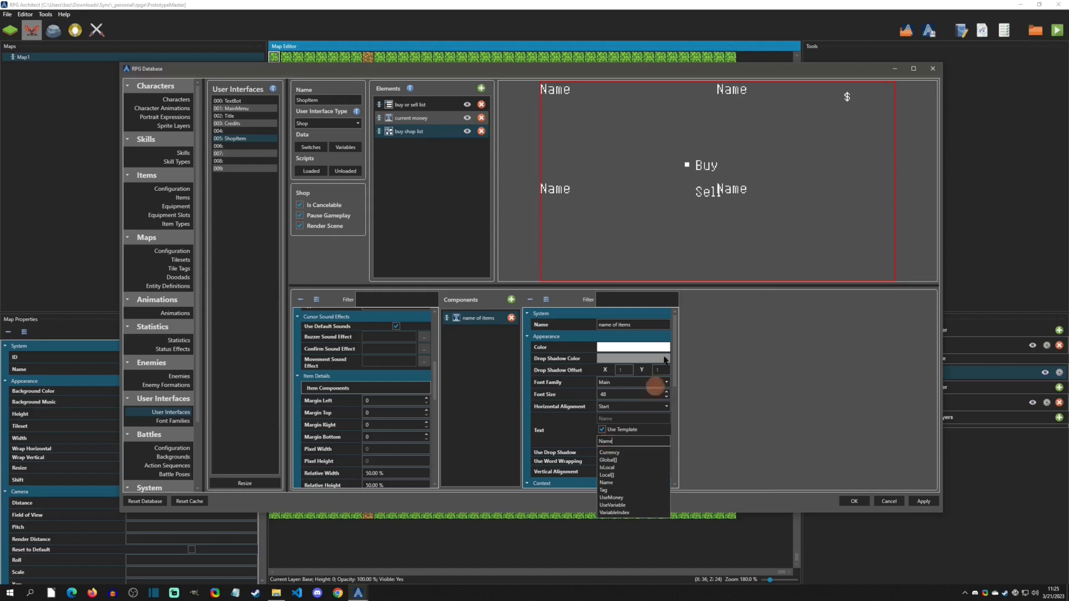
click(592, 166)
scroll(617, 451, down, 2)
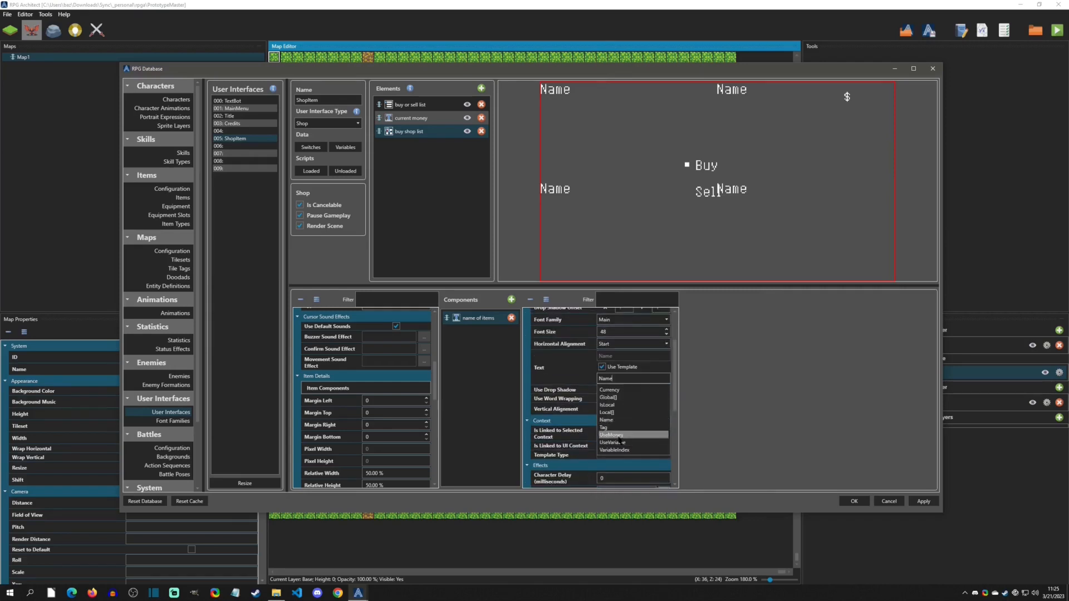
click(618, 380)
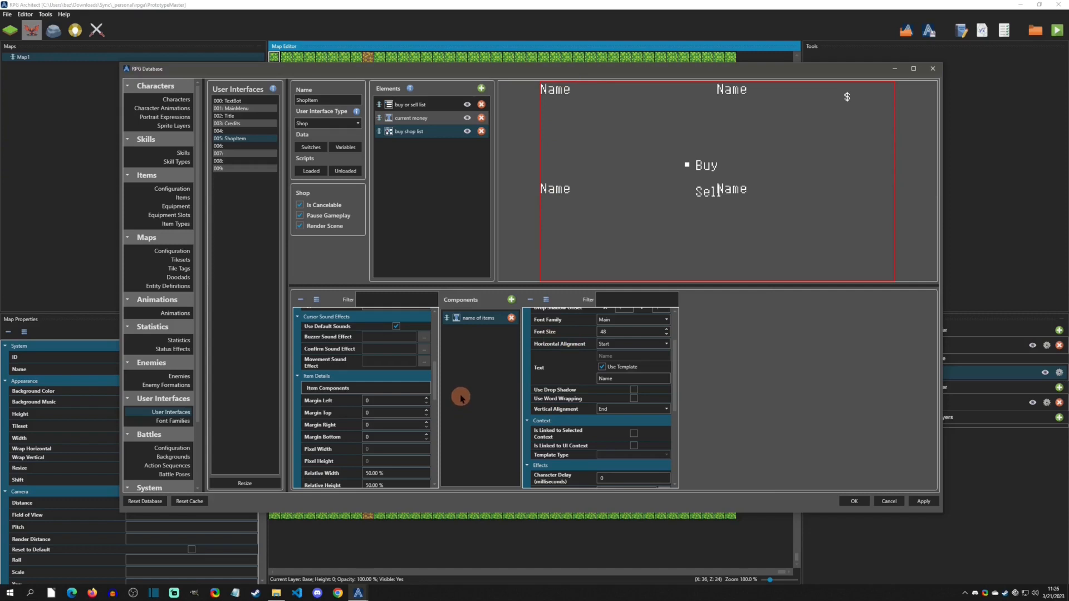
- Set the item template's relative height to 12%
drag(434, 362, 436, 393)
click(401, 436)
drag(400, 440, 437, 405)
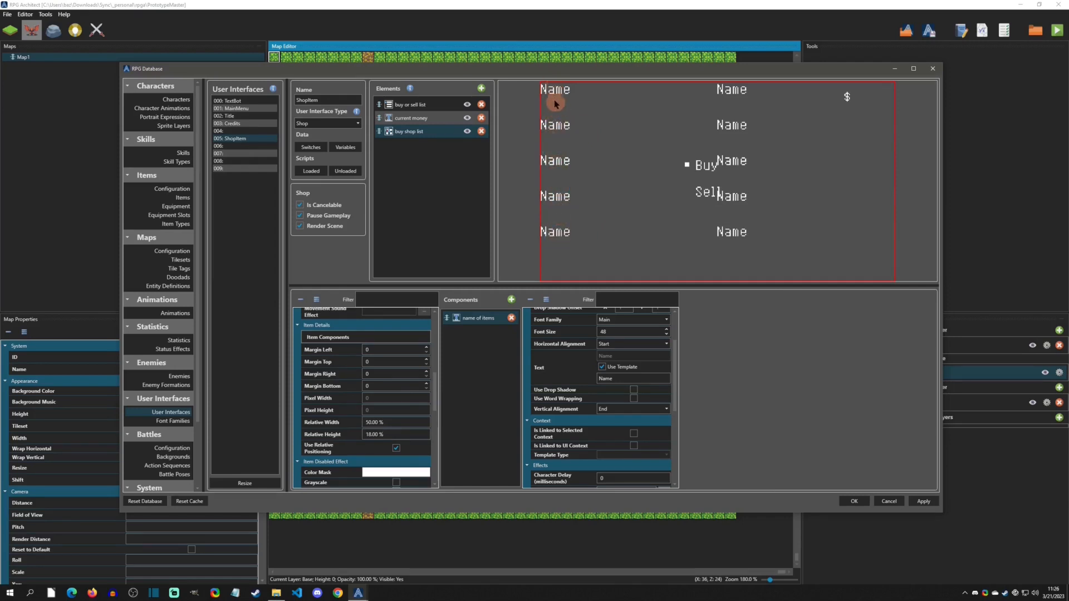
scroll(405, 433, down, 4)
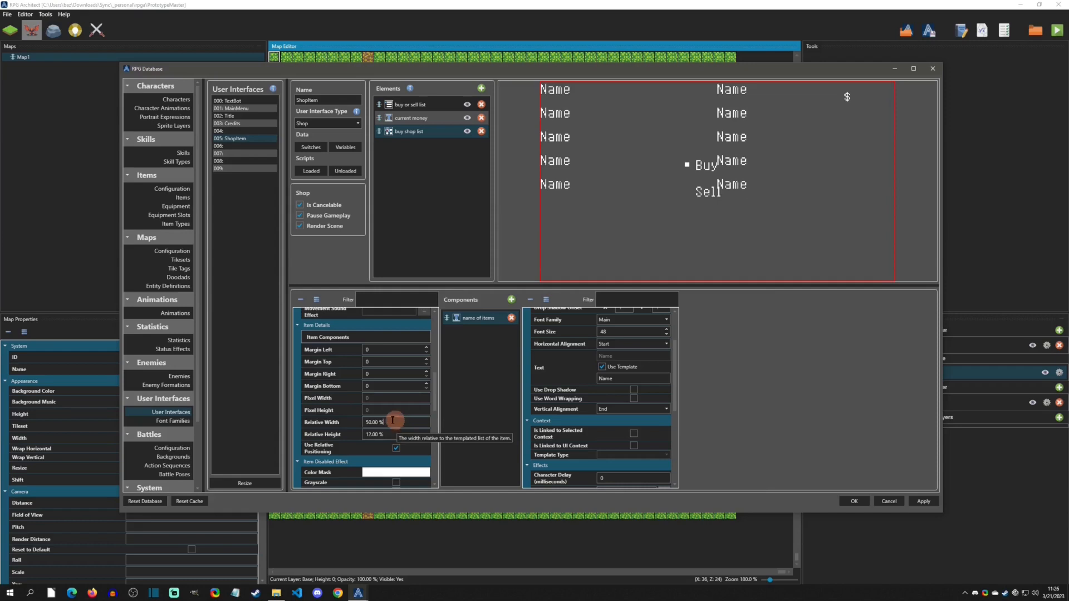
- Step the item template's relative width up and down, ending at 50%
key(Down)
key(Down)
key(Down)
key(Down)
key(Down)
key(Down)
key(Down)
key(Down)
key(Down)
key(Down)
key(Down)
key(Down)
key(Down)
key(Down)
key(Down)
key(Down)
key(Down)
key(Down)
key(Down)
key(Down)
key(Down)
key(Down)
key(Down)
key(Down)
key(Down)
key(Down)
key(Down)
key(Down)
key(Down)
key(Down)
key(Down)
key(Down)
key(Down)
key(Down)
key(Down)
key(Down)
key(Down)
key(Down)
key(Down)
key(Down)
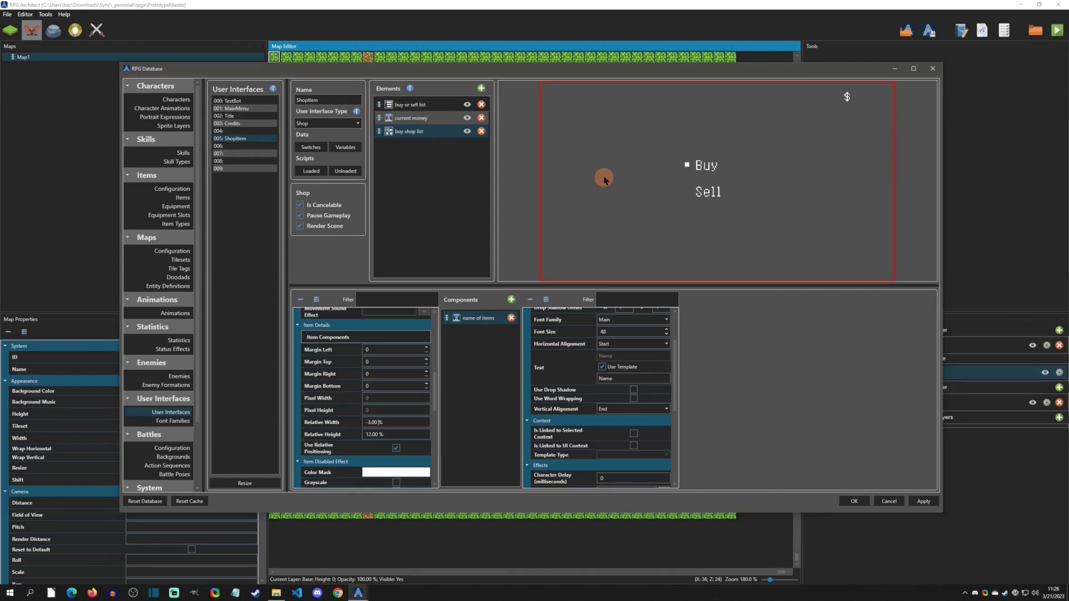
key(Up)
key(Up)
key(Up)
key(Up)
key(Up)
key(Up)
key(Up)
key(Up)
key(Up)
key(Up)
key(Up)
key(Up)
key(Up)
key(Up)
key(Up)
key(Up)
key(Up)
key(Up)
key(Up)
key(Up)
key(Down)
key(Down)
key(Up)
key(Up)
key(Up)
key(Up)
key(Up)
key(Up)
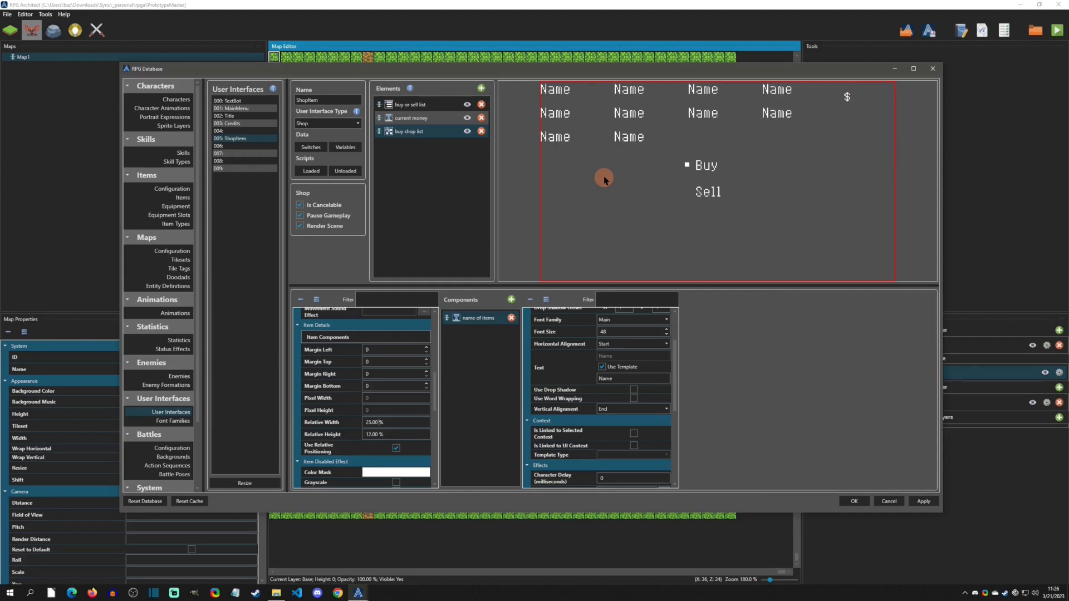
key(Up)
key(Up)
key(Up)
key(Up)
key(Up)
key(Up)
key(Up)
key(Up)
key(Up)
key(Up)
key(Up)
key(Up)
key(Up)
key(Up)
key(Up)
key(Up)
key(Up)
key(Up)
key(Up)
key(Up)
key(Up)
key(Up)
key(Up)
key(Up)
key(Up)
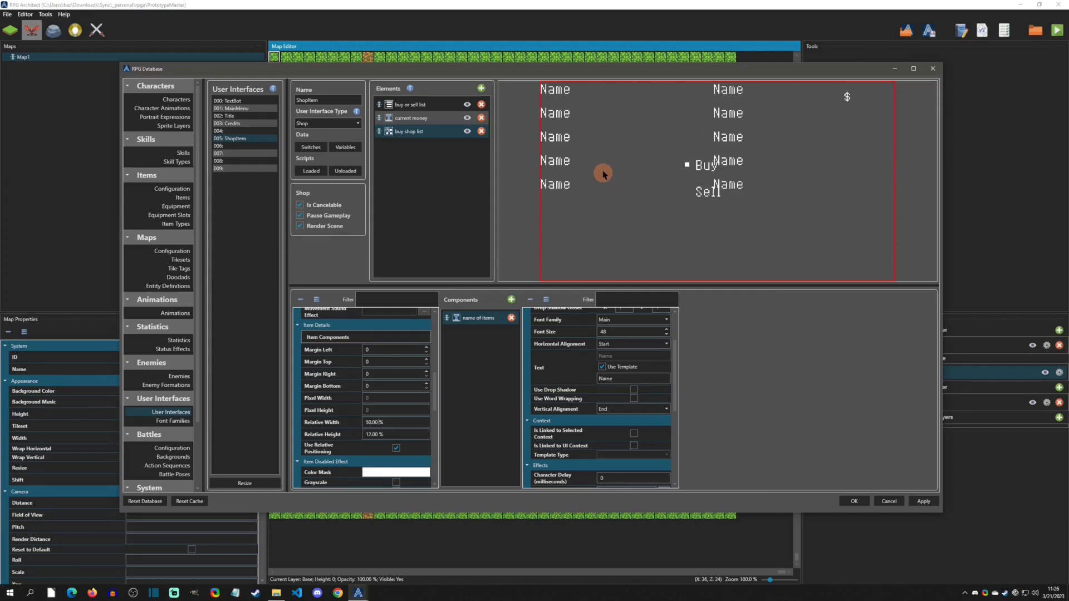
key(Up)
key(Up)
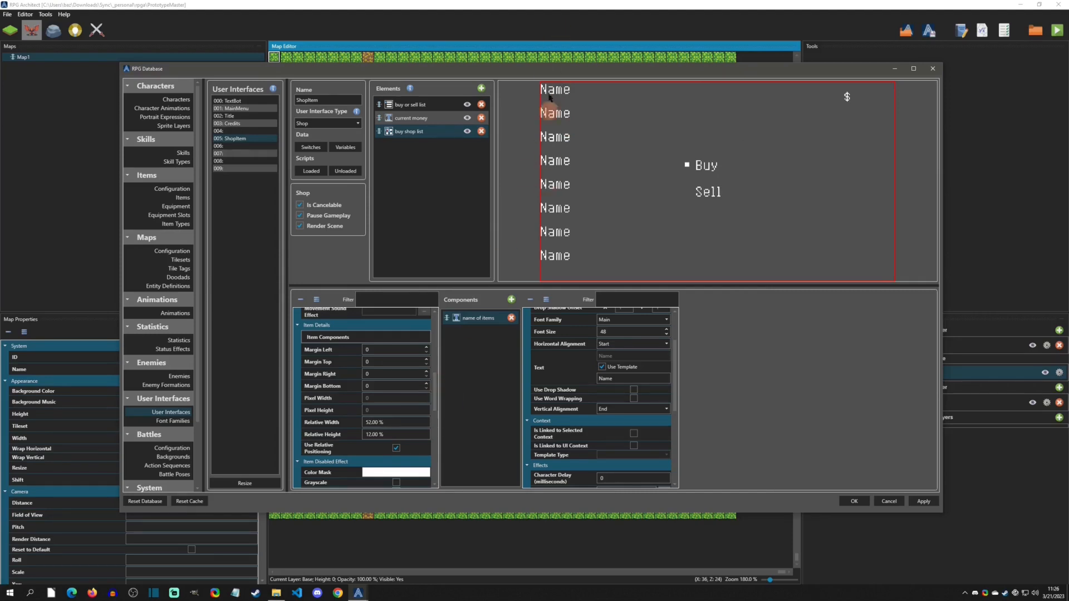
- Position the buy shop list at 45% relative X and 30% relative Y
drag(435, 389, 430, 447)
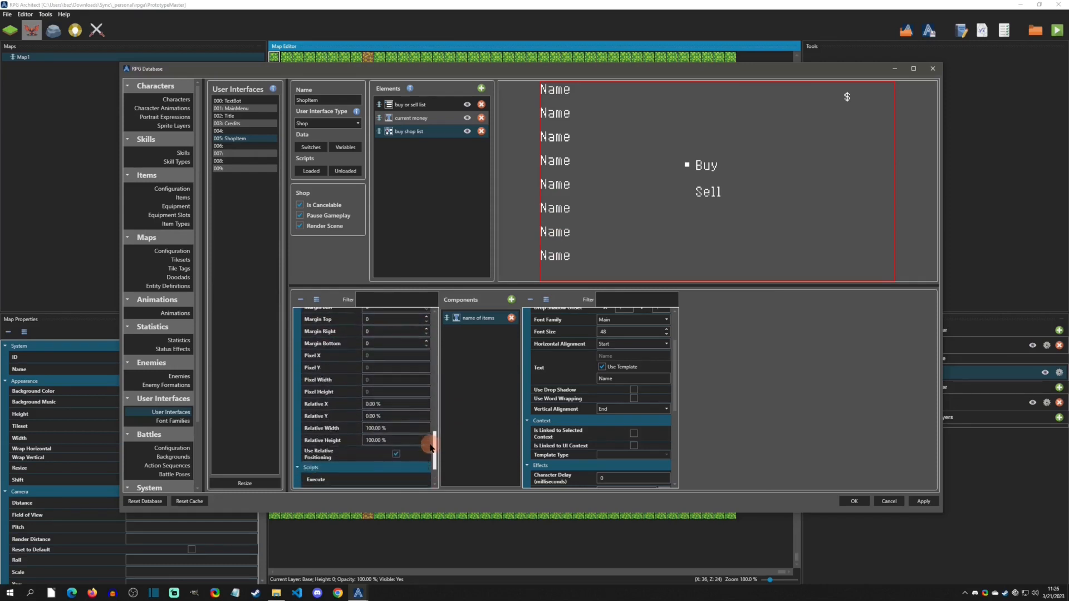
scroll(395, 403, up, 18)
scroll(395, 403, up, 20)
scroll(394, 403, up, 1)
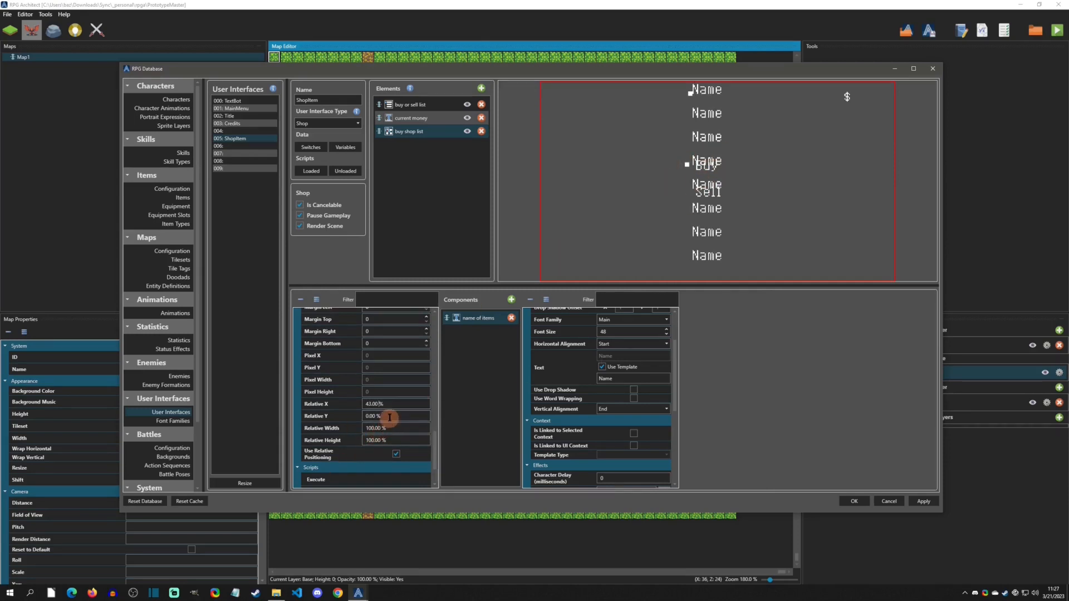
scroll(405, 415, up, 20)
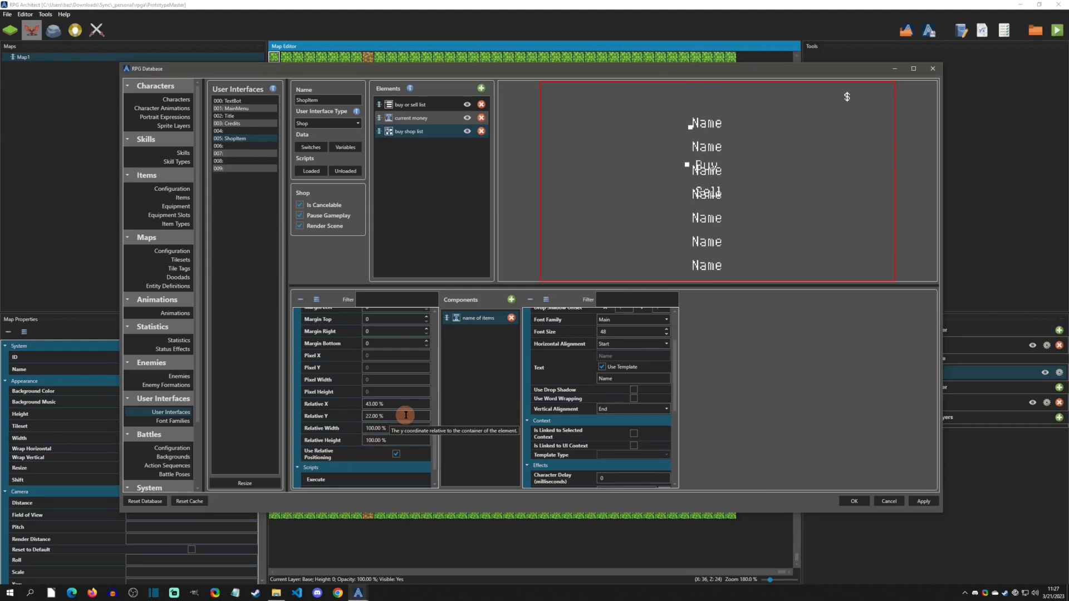
scroll(406, 416, up, 13)
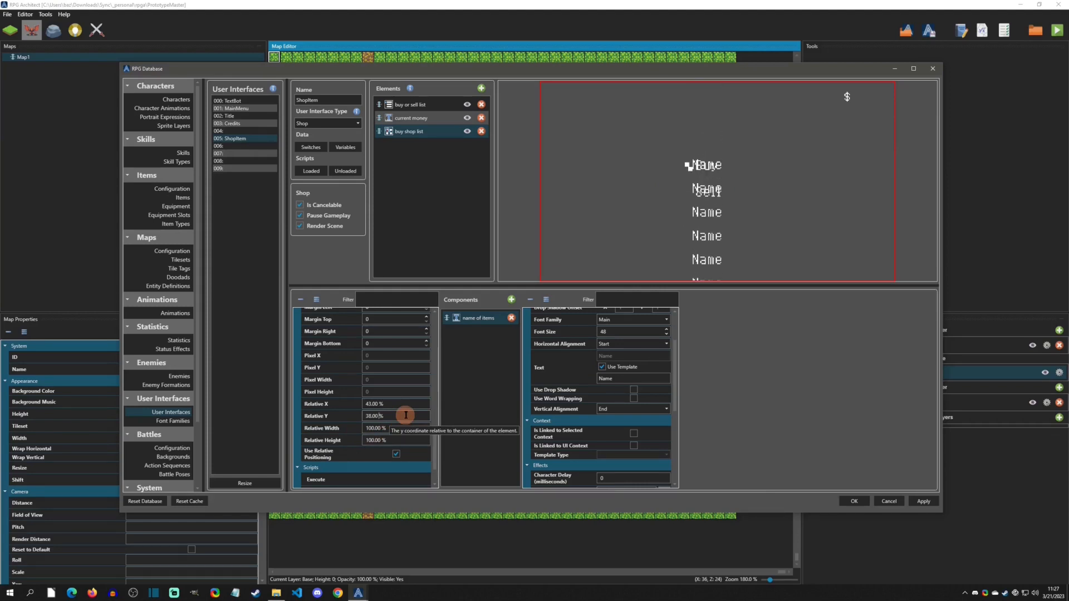
scroll(406, 415, down, 1)
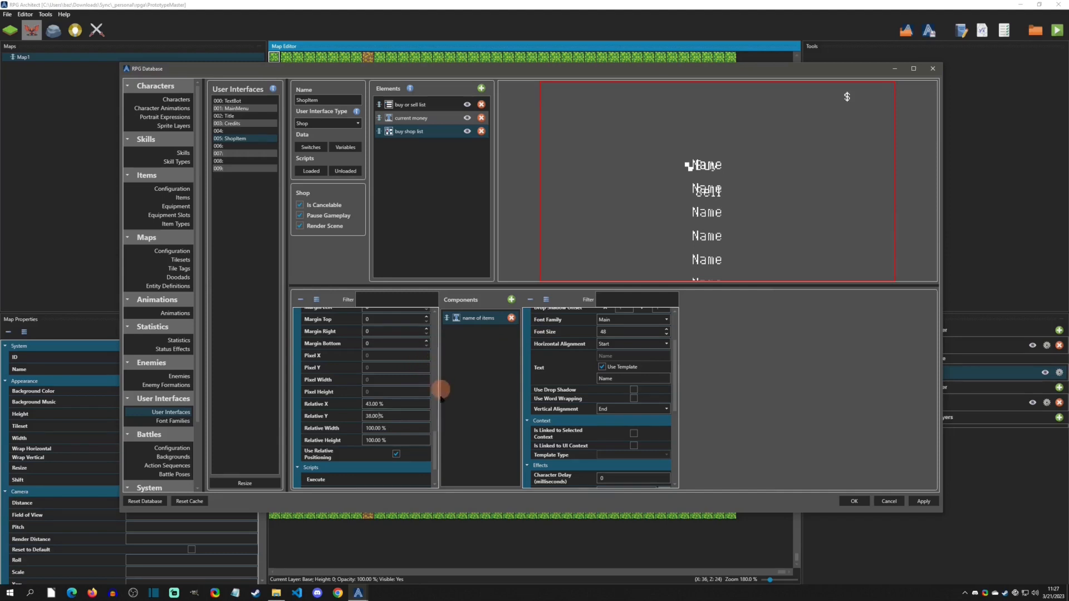
- Set the buy shop list's cursor X offset to -12 and save the database
drag(437, 446, 409, 365)
double_click(383, 377)
text(-2)
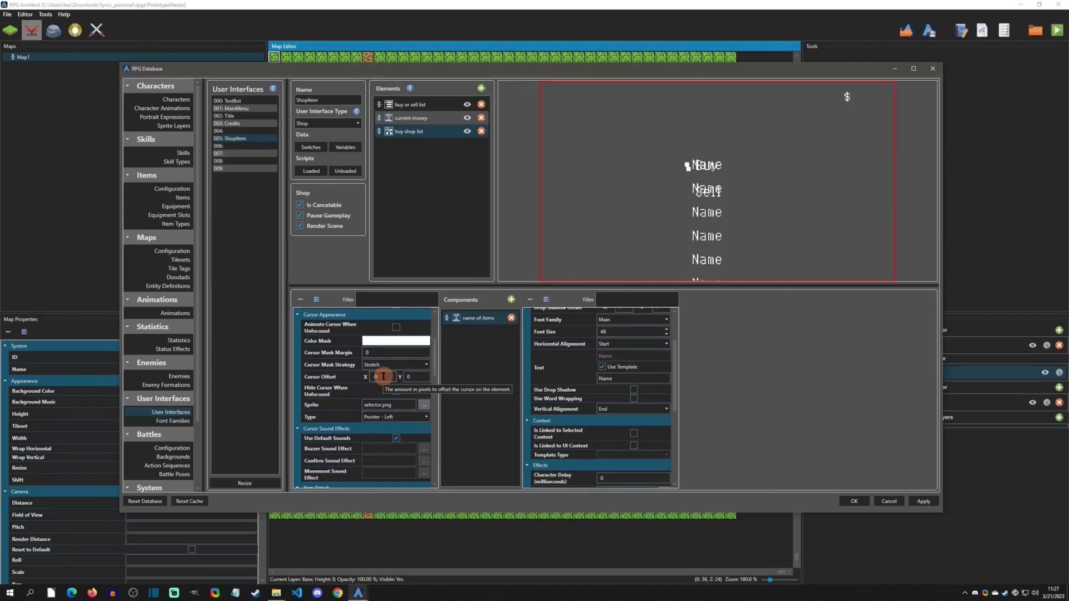
click(421, 375)
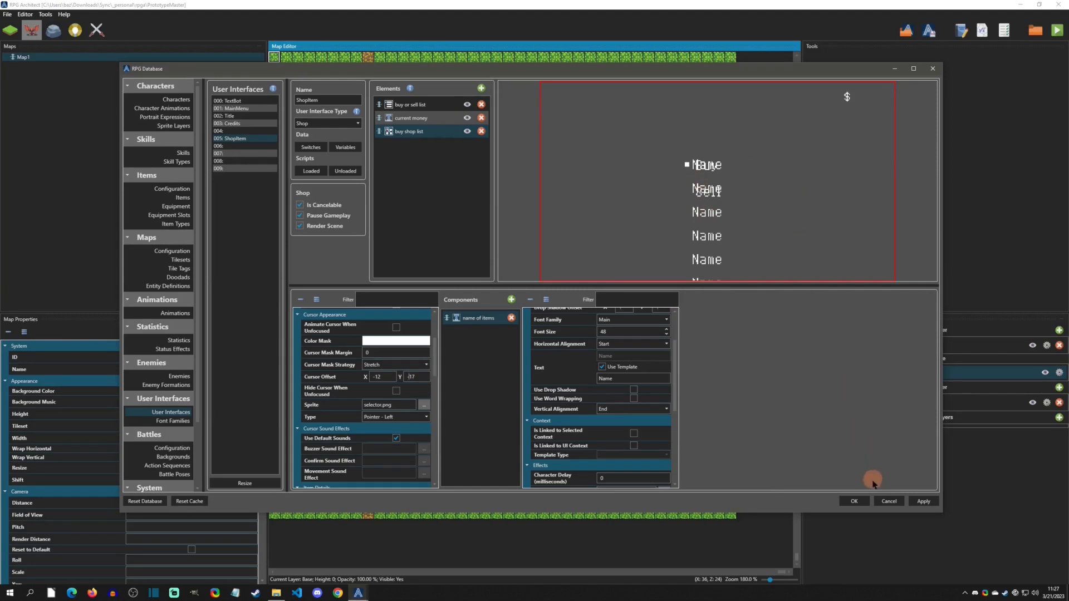
click(852, 501)
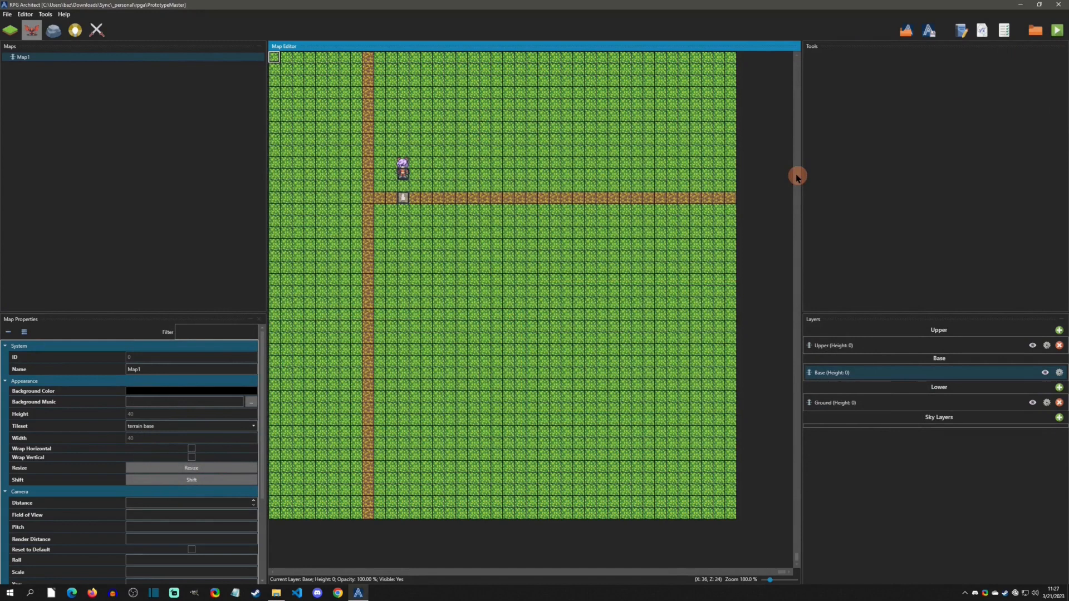
- Playtest the game, talk to the NPC to check the shop screen, and close the test window
key(Up)
key(Escape)
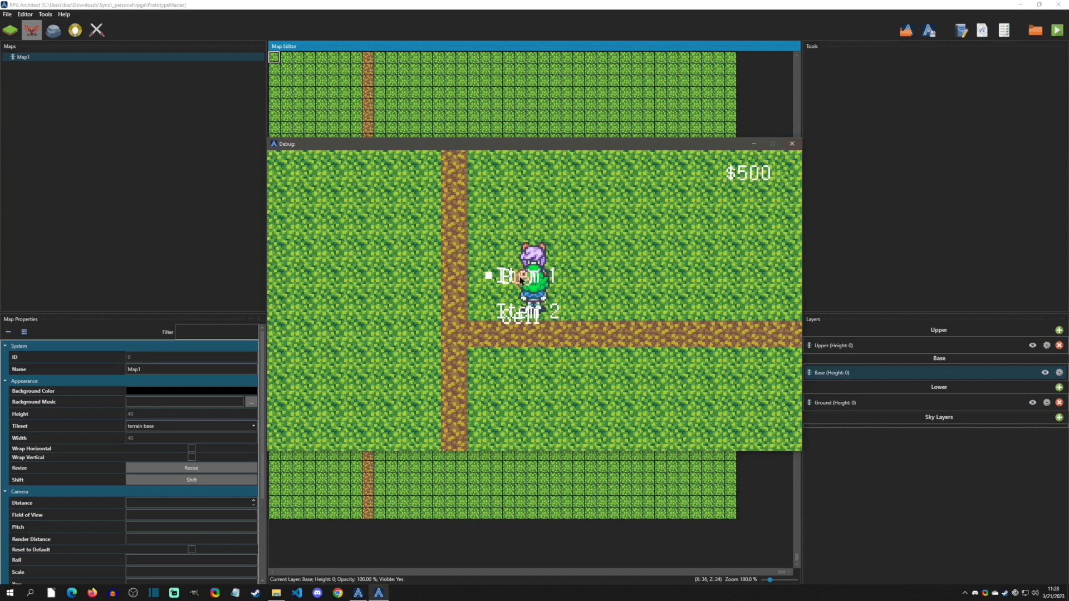
click(792, 144)
- Rename the first two items Red Potion and Blue Tonic in the database and save
key(F9)
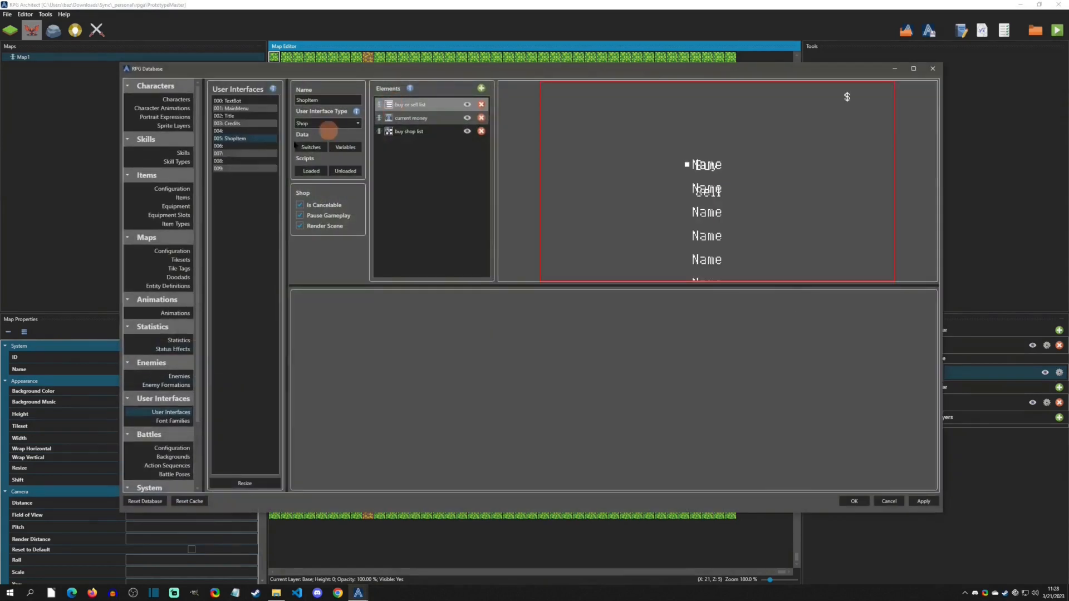
click(177, 199)
click(228, 101)
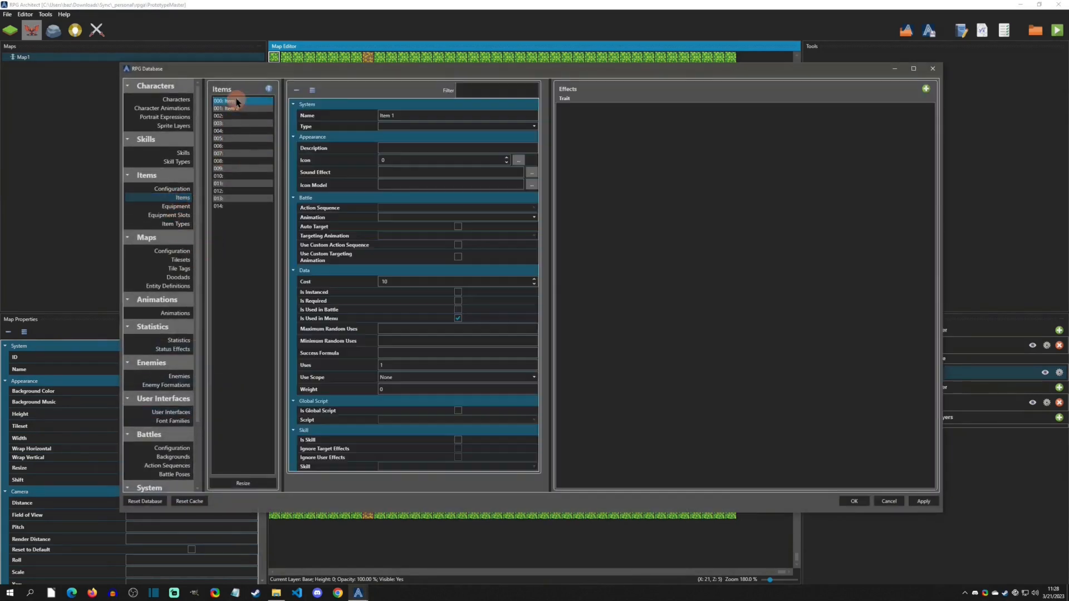
click(322, 114)
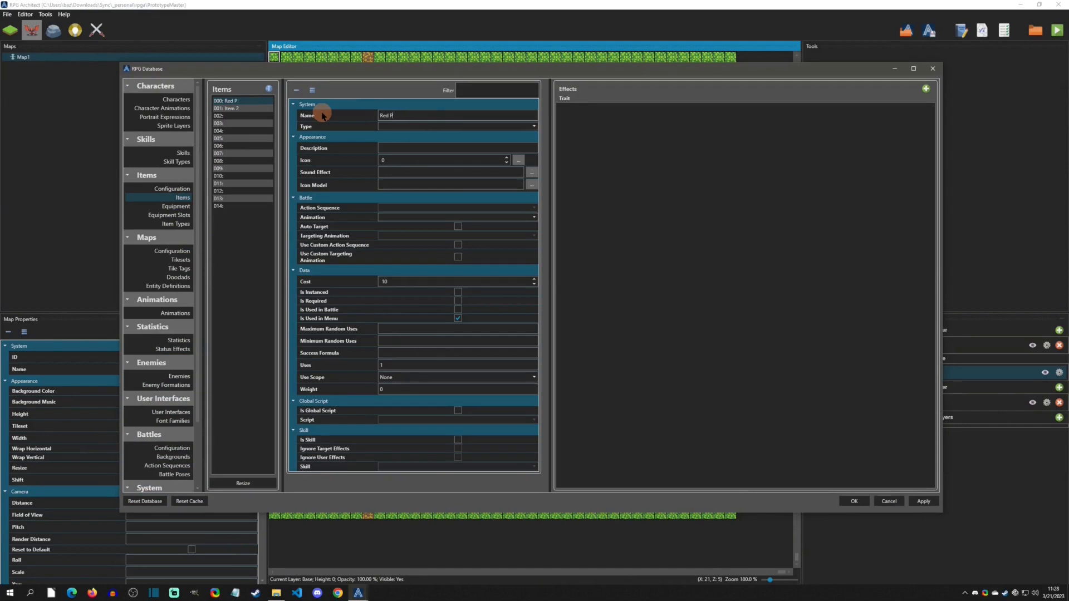
click(228, 109)
click(334, 117)
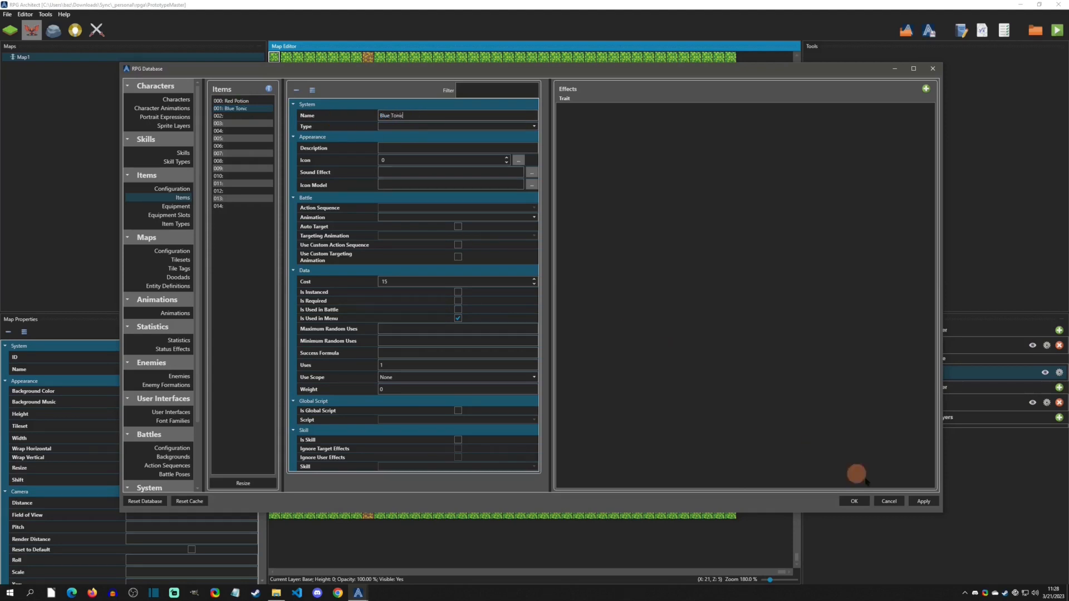
click(854, 501)
- Playtest the game and open the NPC's shop to check the item names, then close the test window
click(1057, 32)
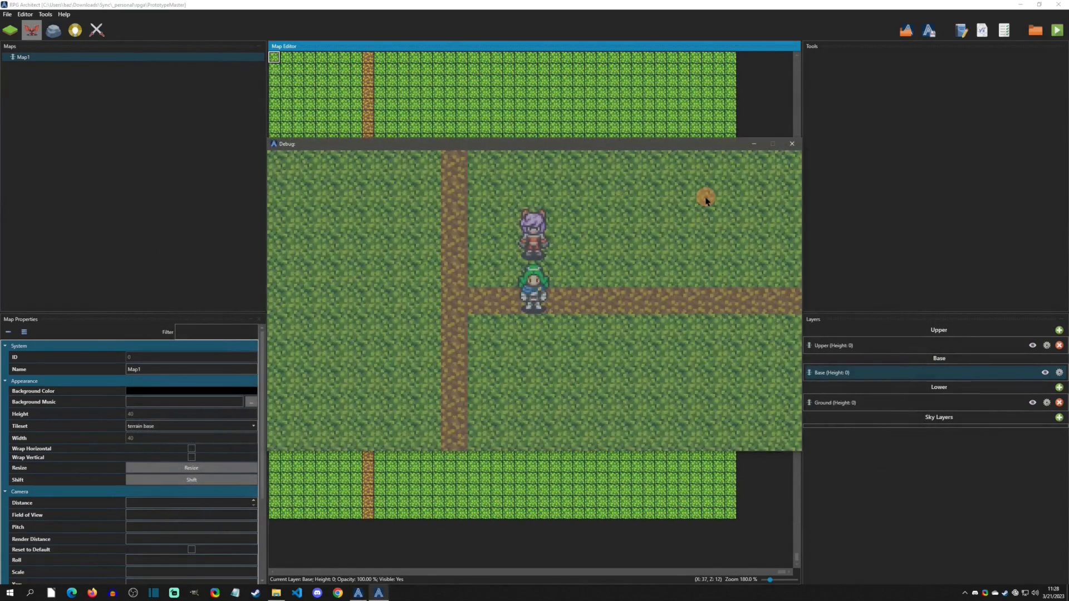
key(Up)
key(Return)
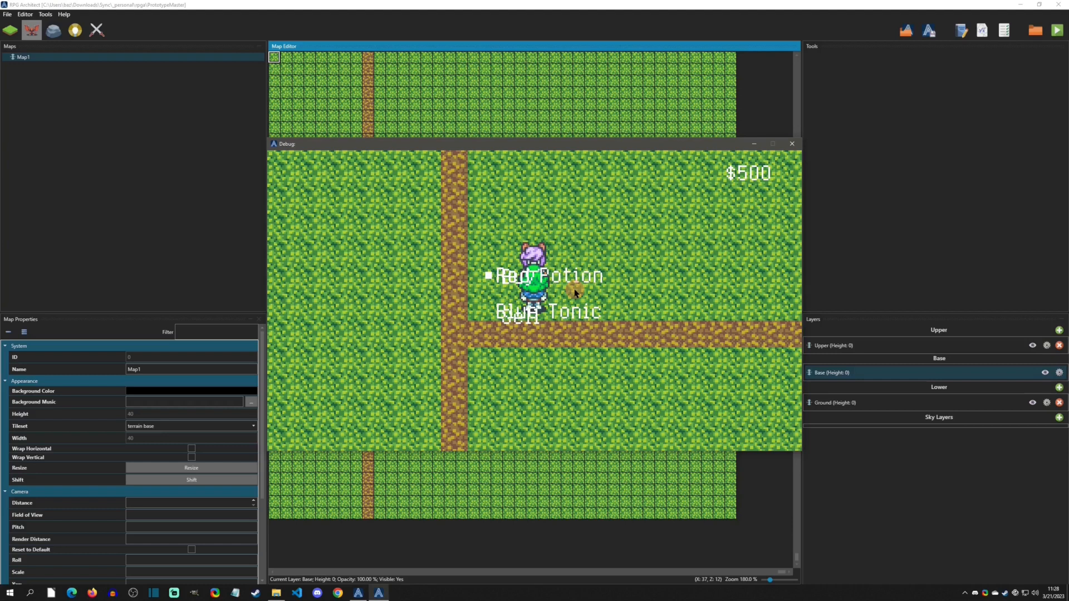
click(788, 146)
- In the ShopItem interface's Loaded script, add a Toggle User Interface Element Visibility command hiding the buy shop list
key(F9)
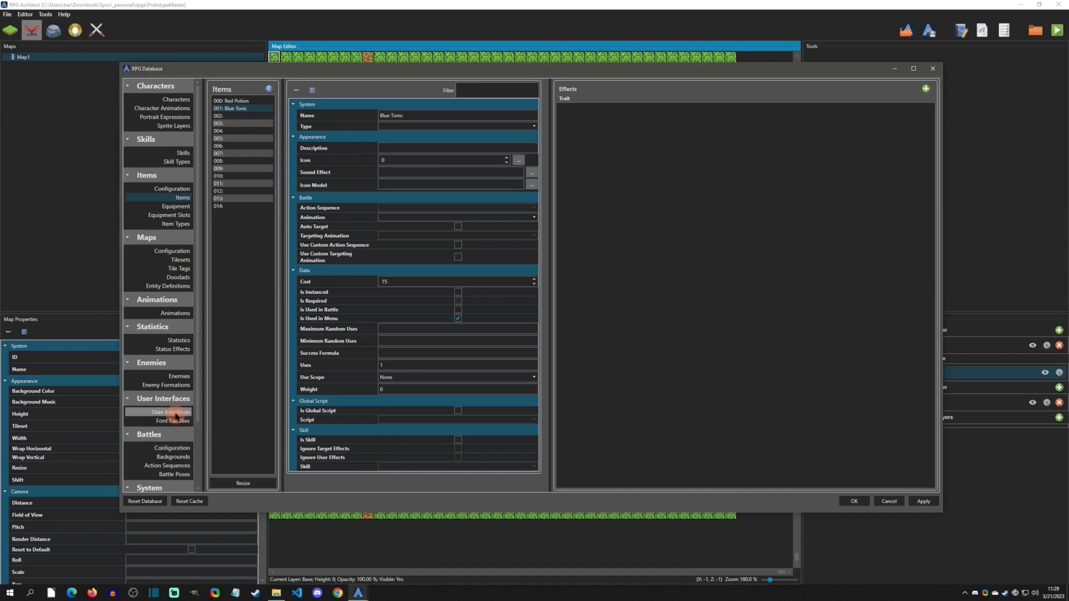
click(171, 412)
click(234, 138)
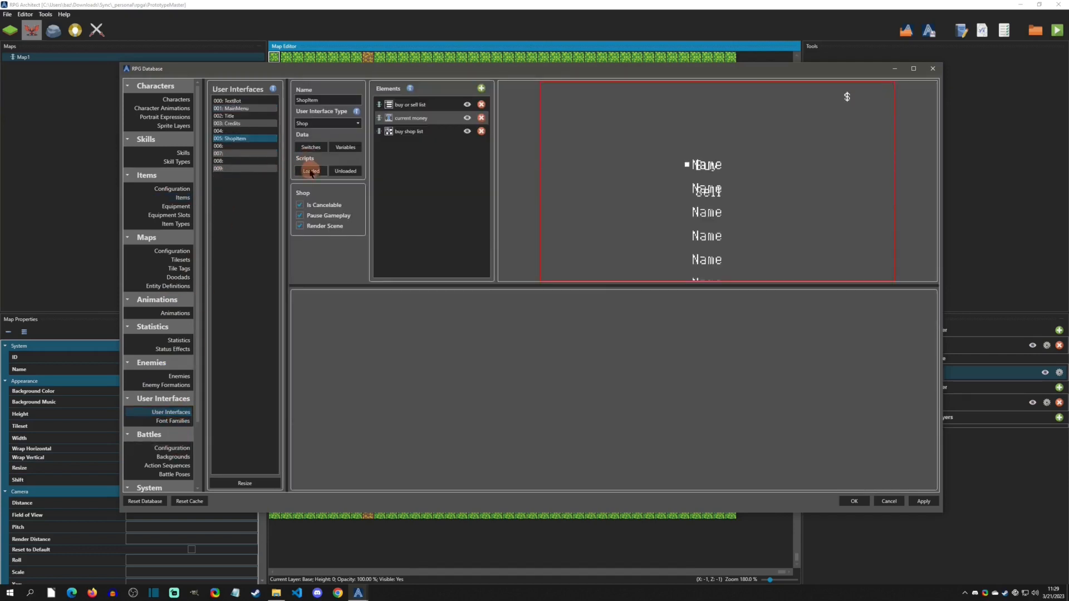
click(311, 171)
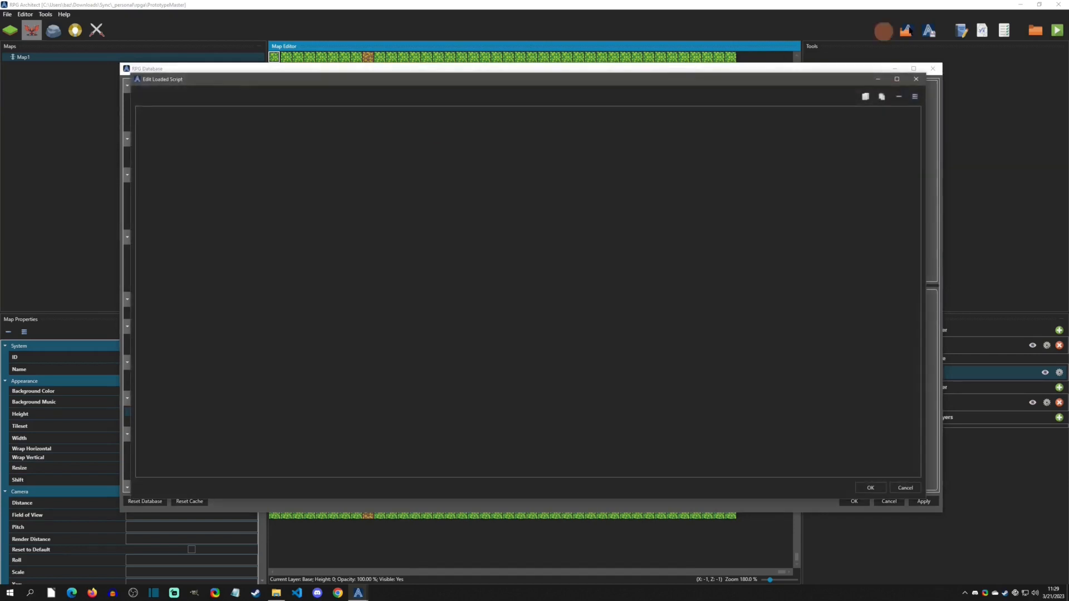
click(916, 79)
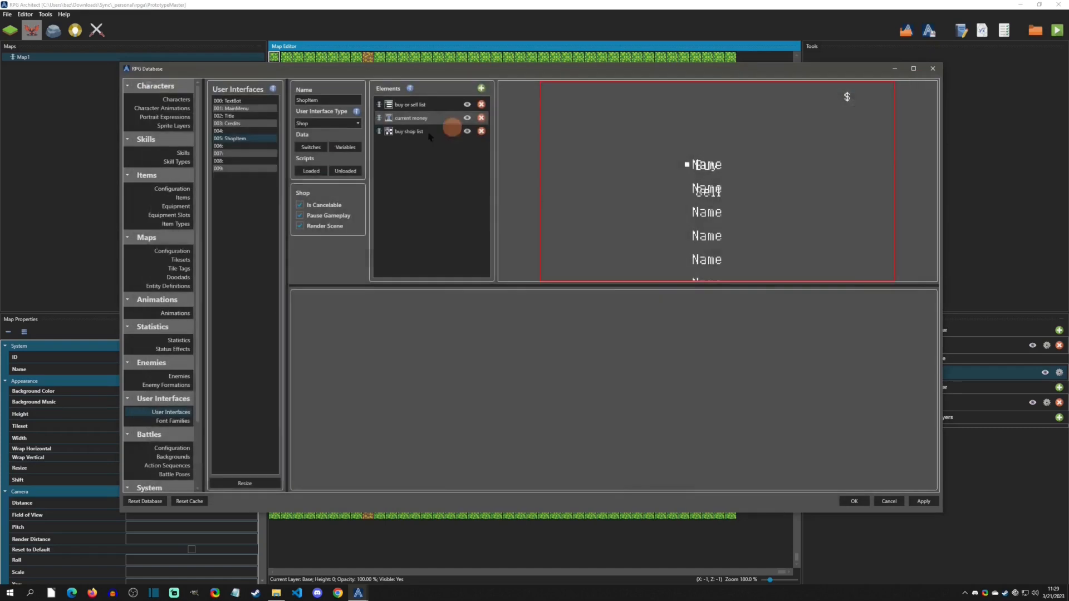
click(320, 172)
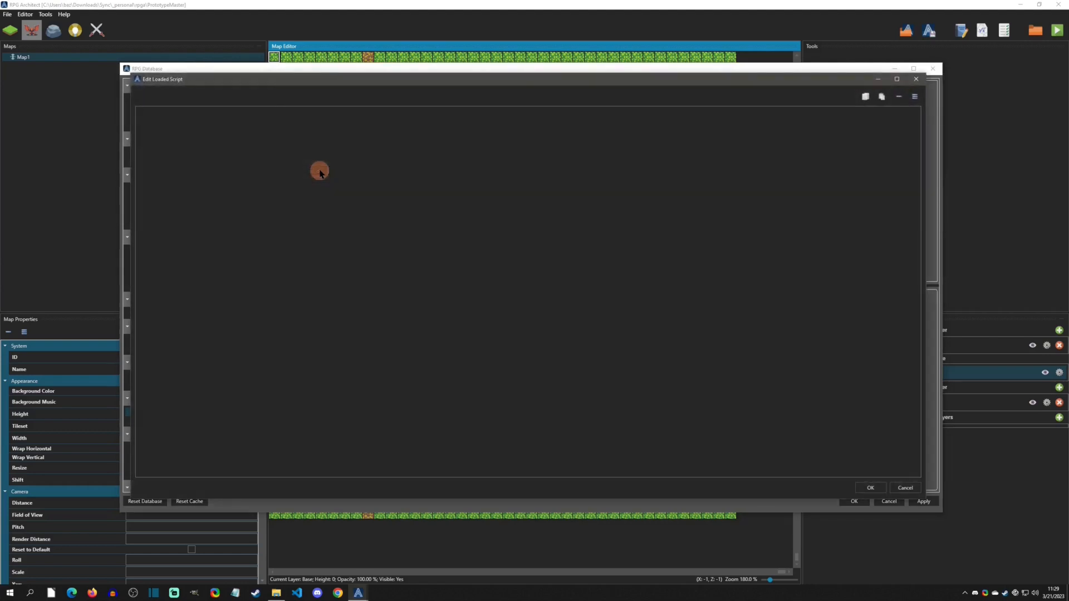
click(283, 119)
right_click(279, 119)
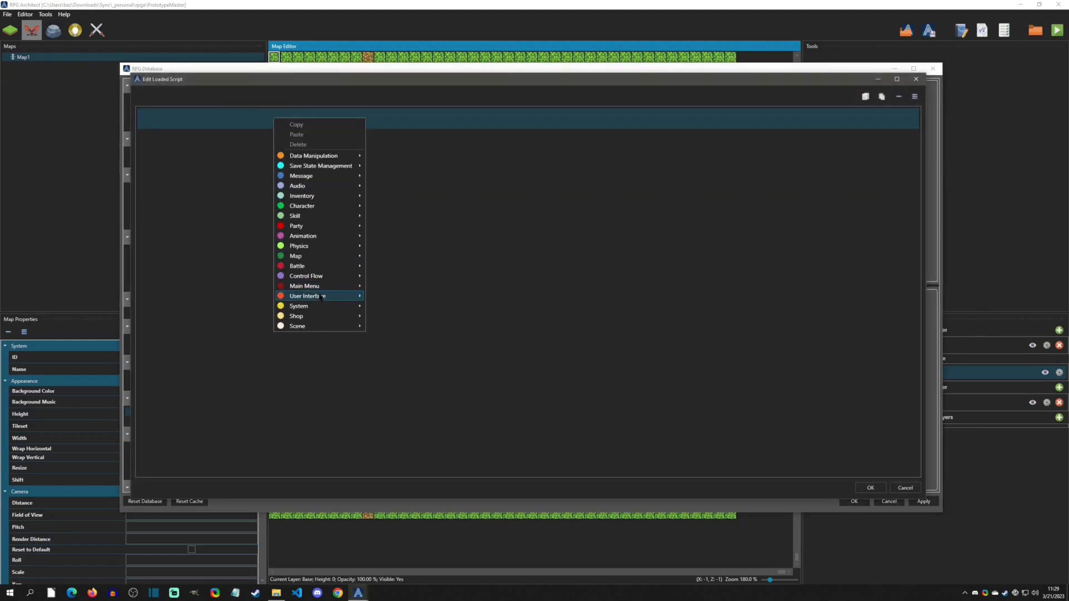
mouse_move(320, 299)
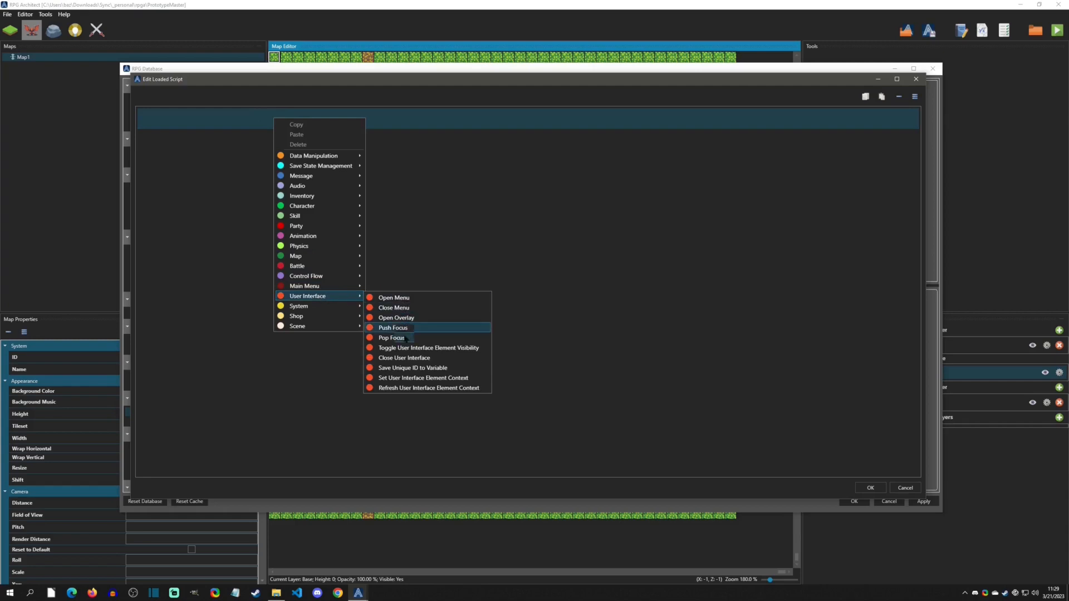
click(483, 348)
click(222, 157)
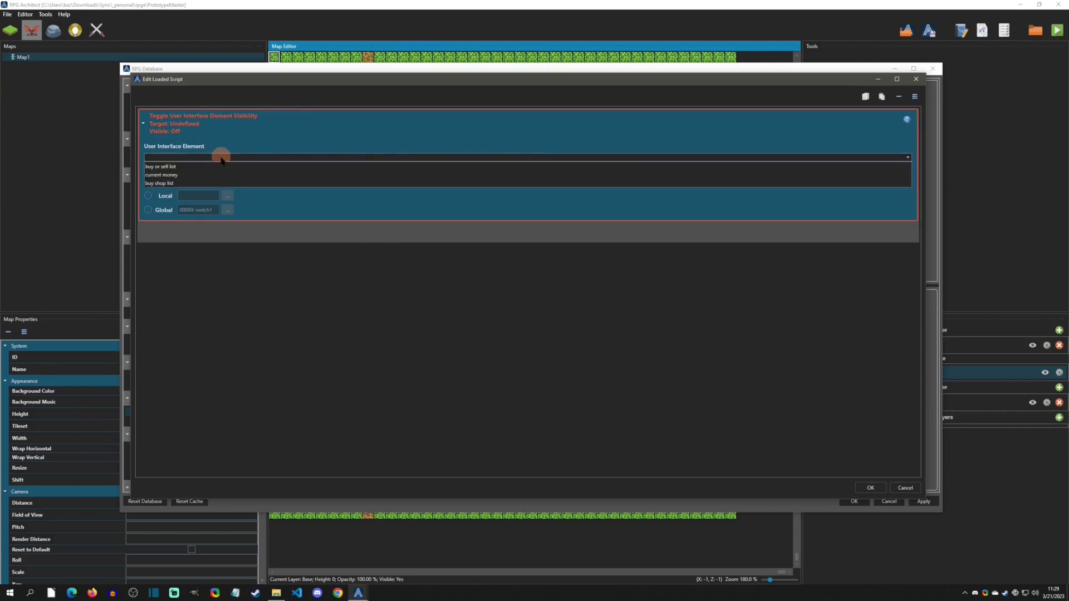
click(177, 184)
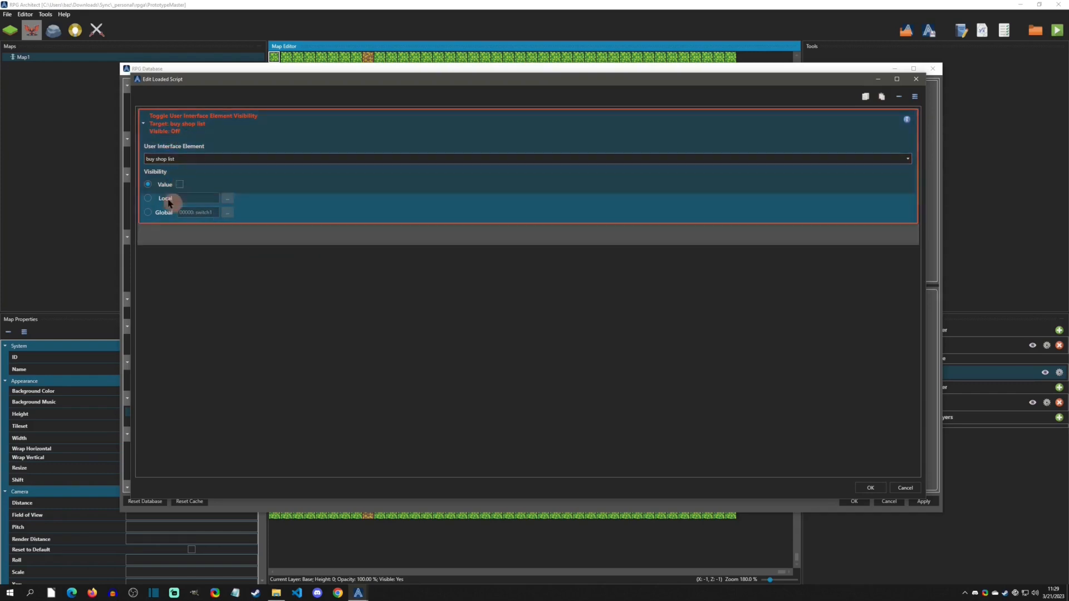
click(178, 184)
click(179, 184)
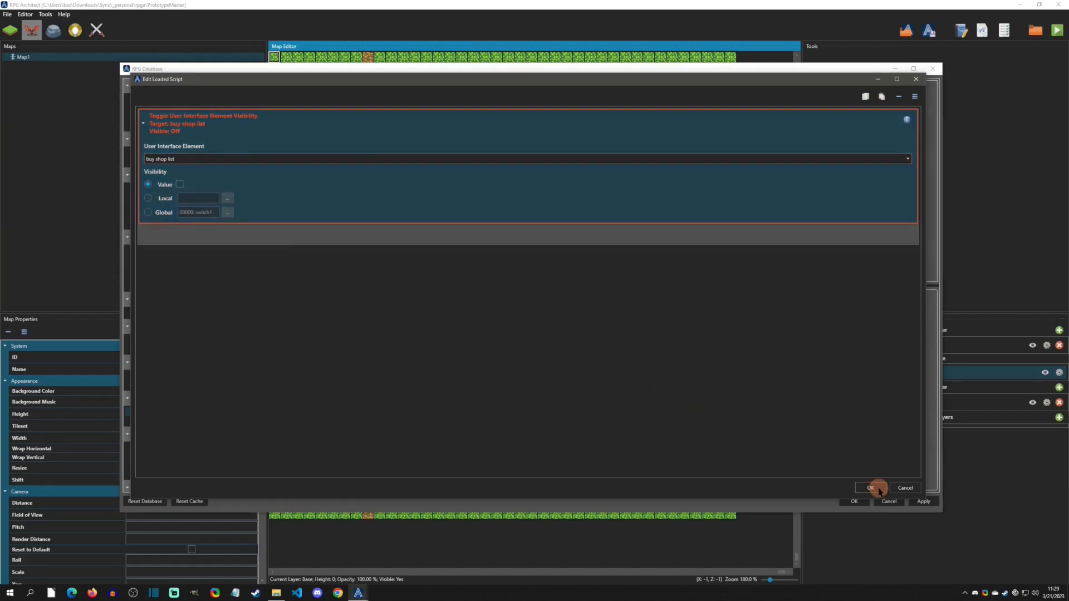
click(876, 488)
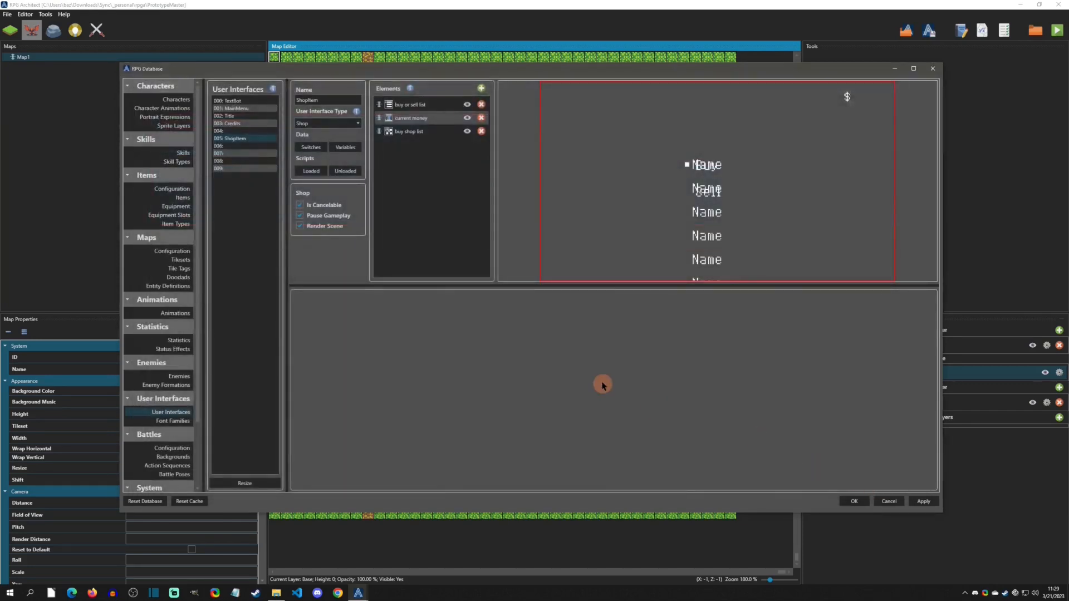
- Add a Toggle User Interface Element Visibility command to the buy or sell list's Focused script, showing the buy or sell list
click(412, 106)
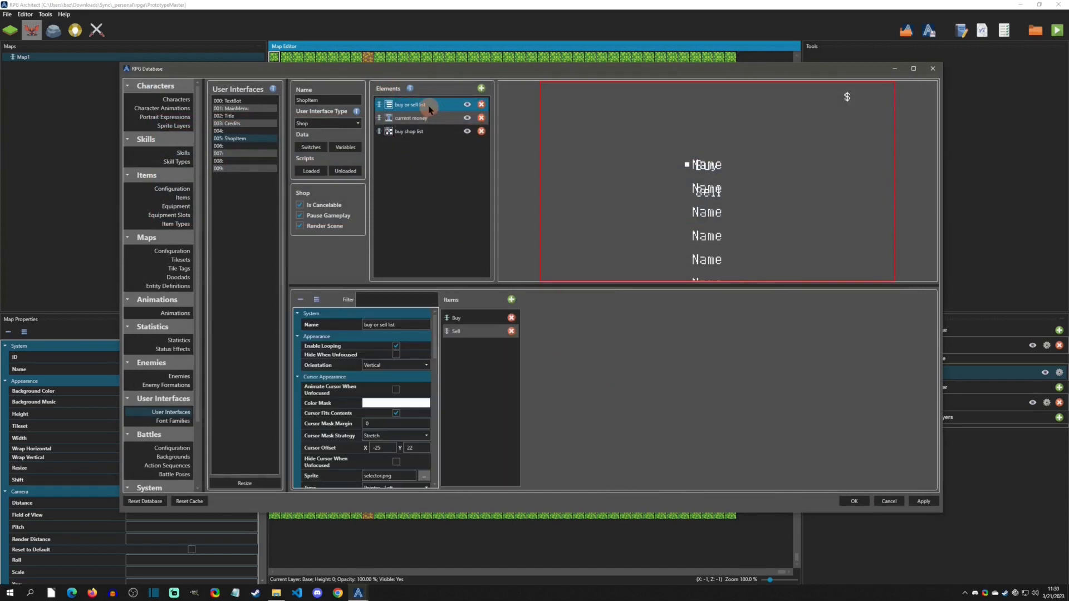
drag(435, 345, 435, 476)
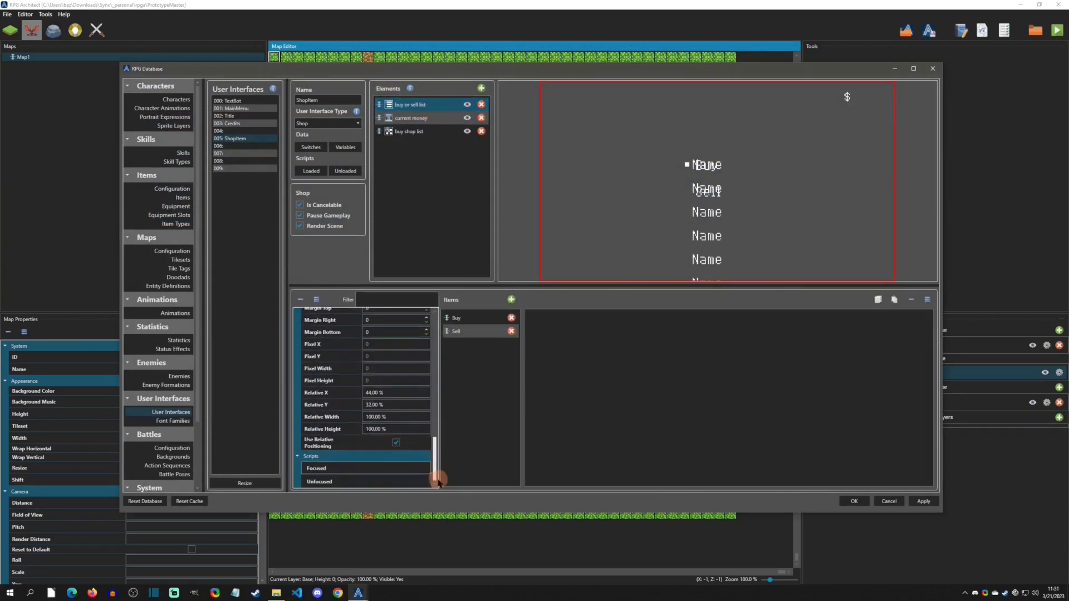
right_click(565, 326)
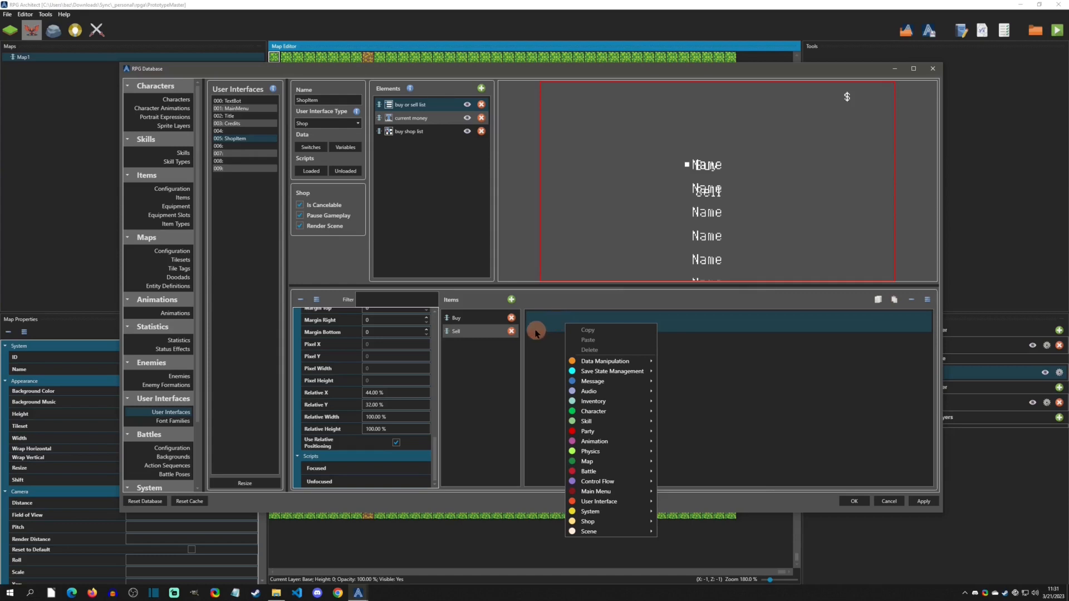
mouse_move(640, 501)
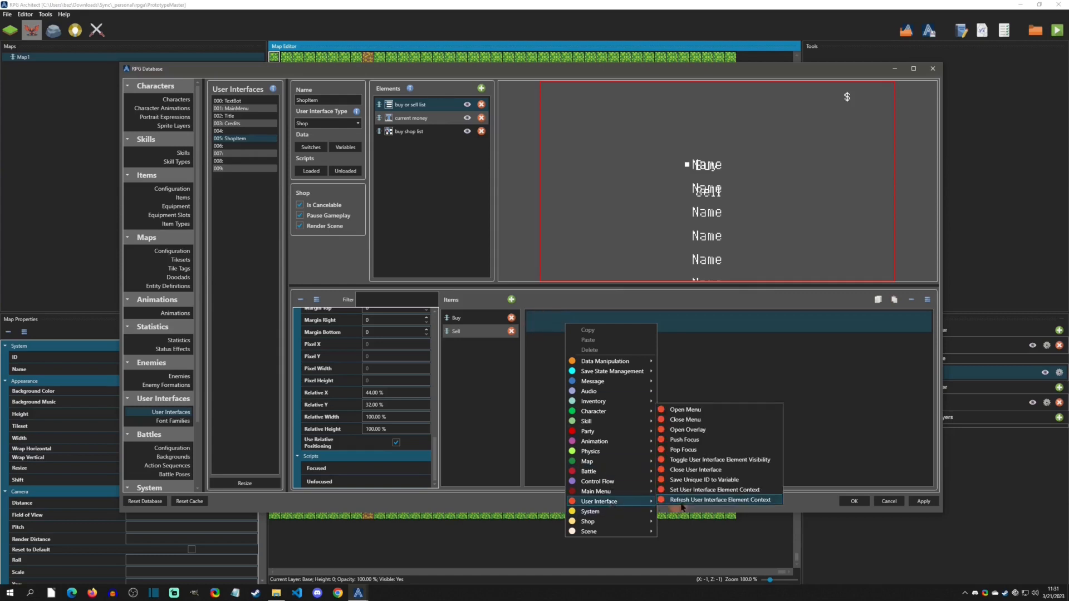
click(690, 460)
click(599, 361)
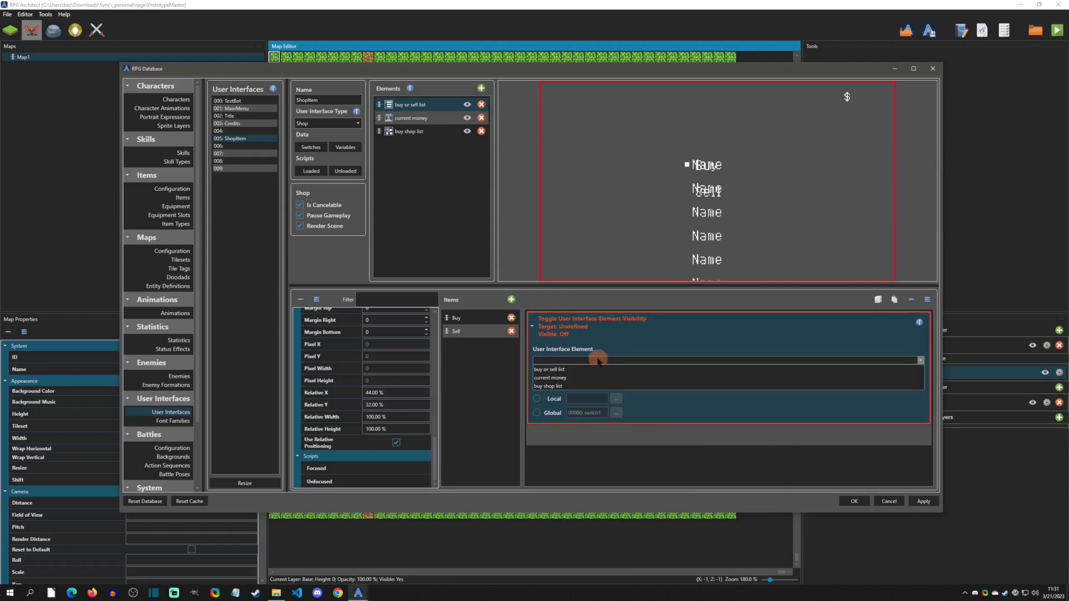
click(557, 369)
click(570, 386)
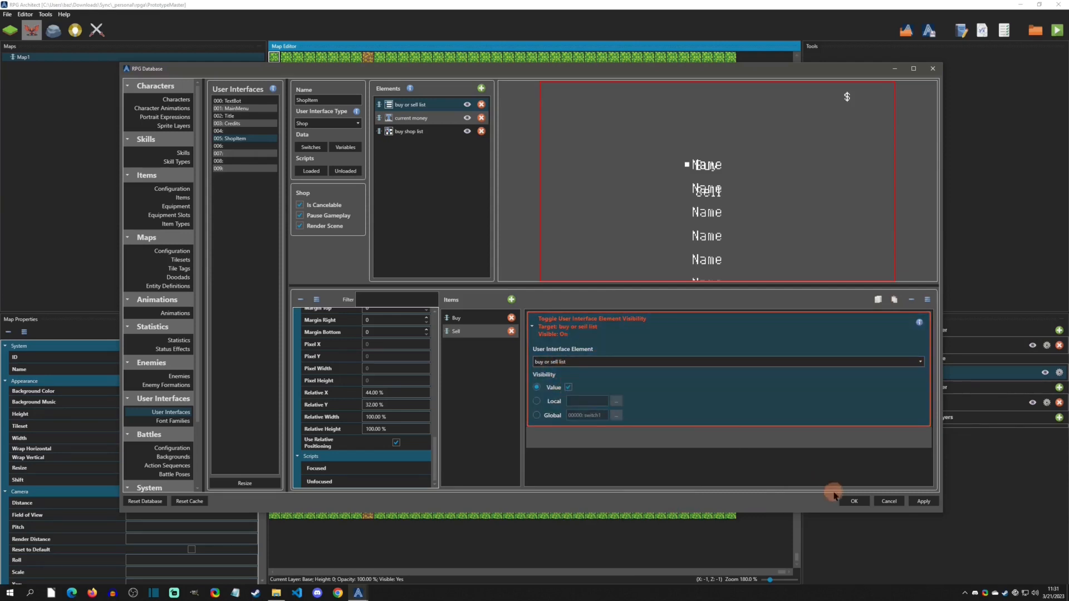
click(854, 501)
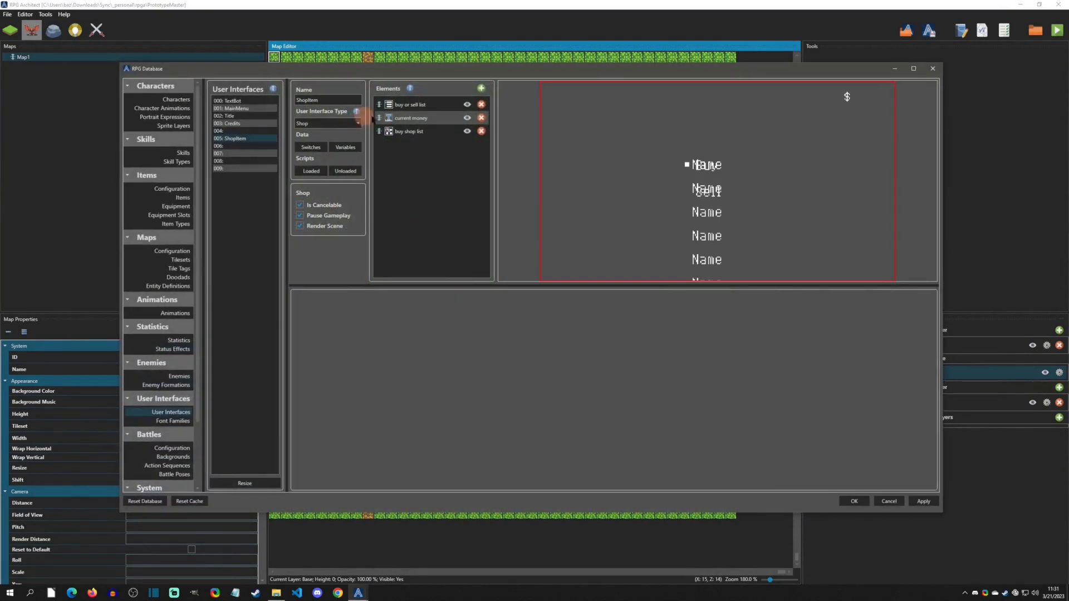
- Copy that command into the buy or sell list's Unfocused script, set it to hide the element, and save
click(405, 102)
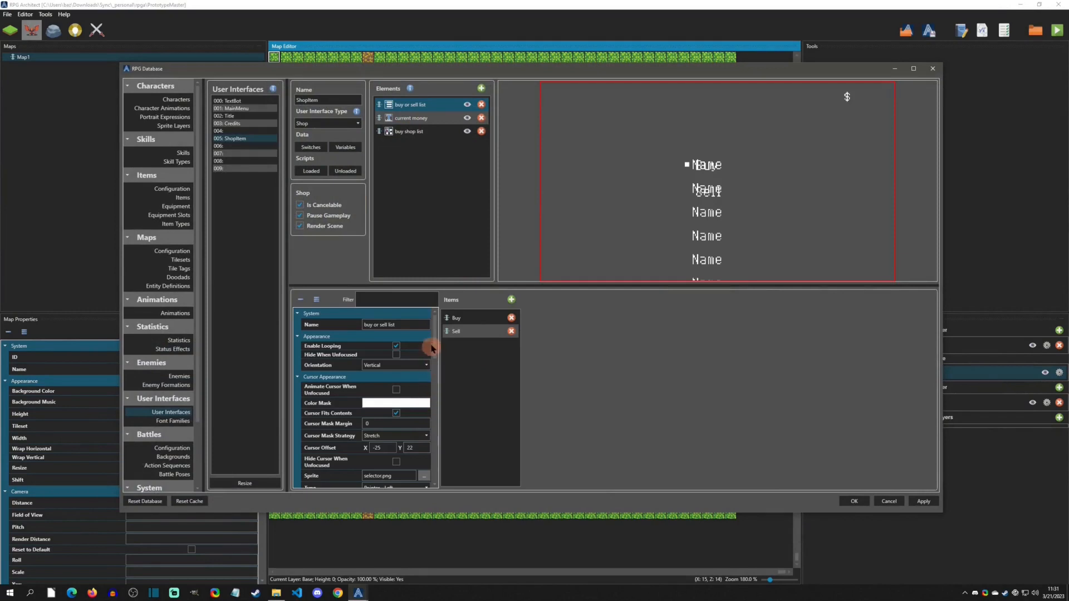
drag(434, 326, 440, 475)
click(352, 468)
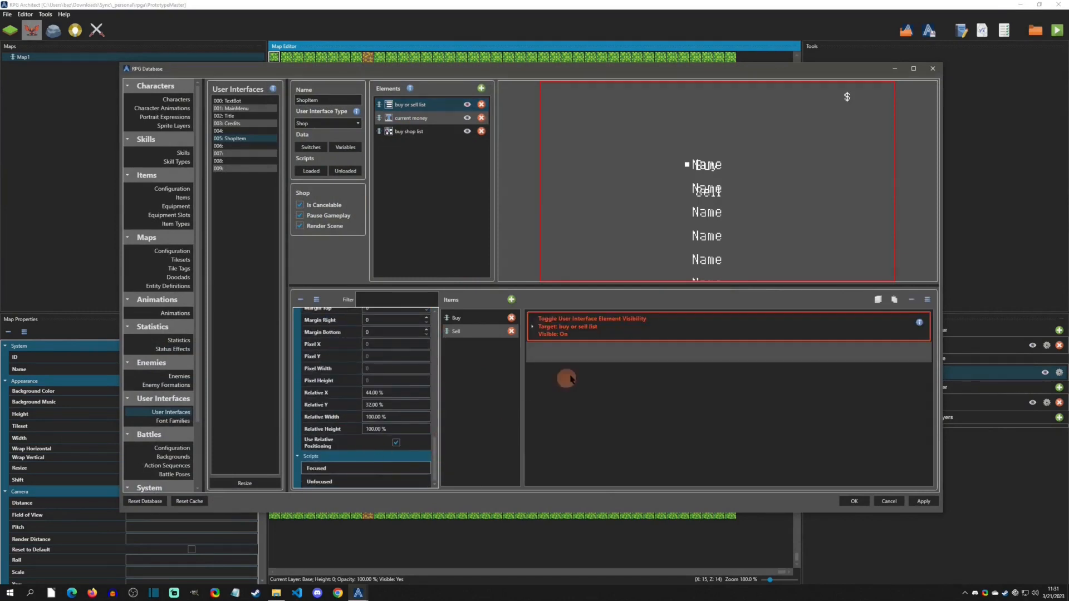
right_click(662, 323)
click(677, 329)
click(343, 480)
click(594, 319)
right_click(594, 319)
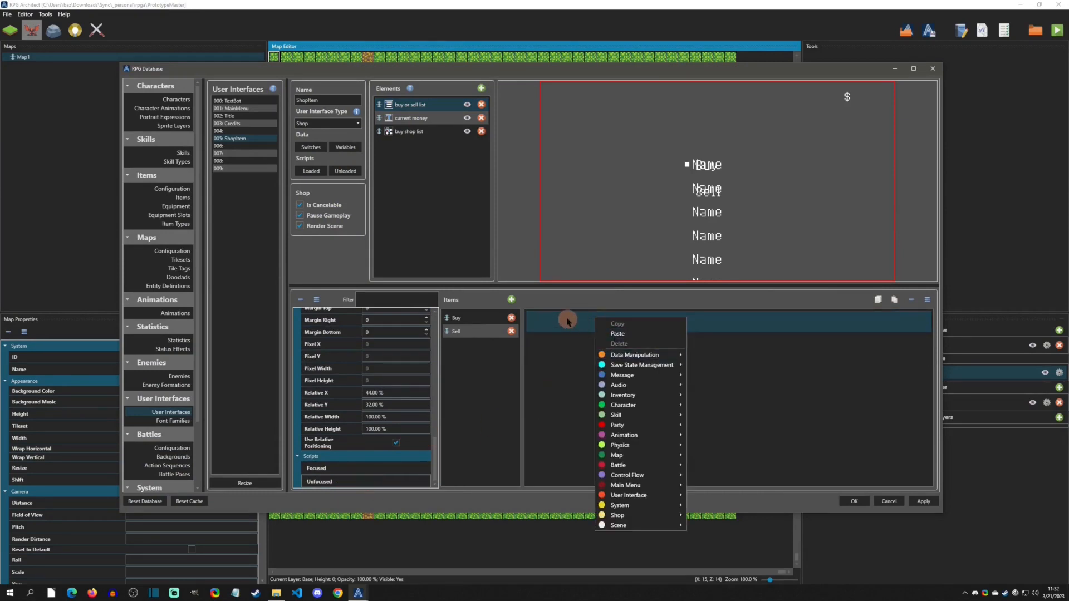
click(618, 334)
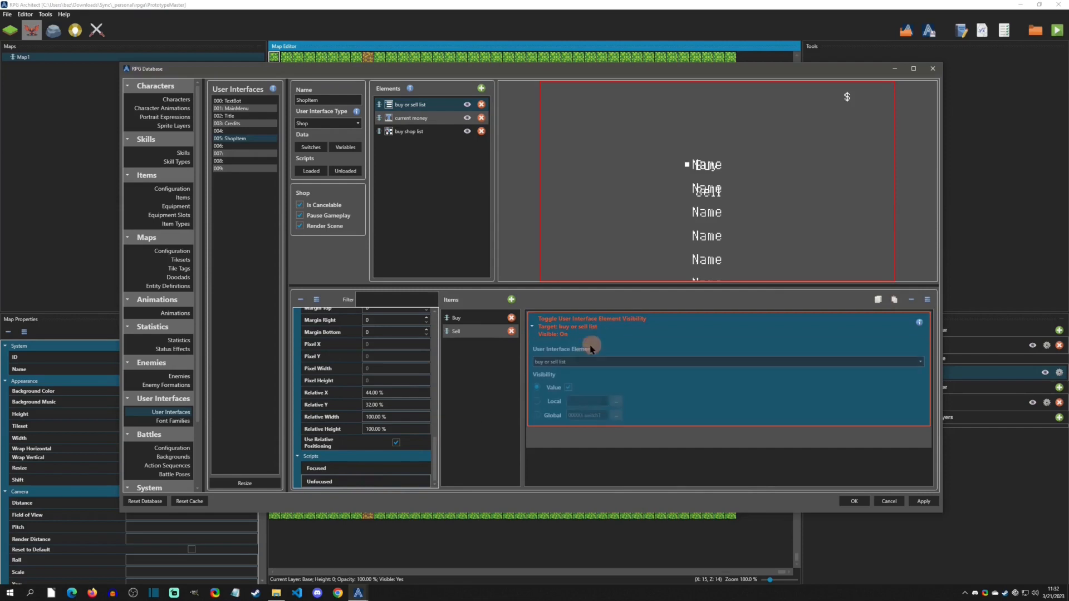
click(568, 387)
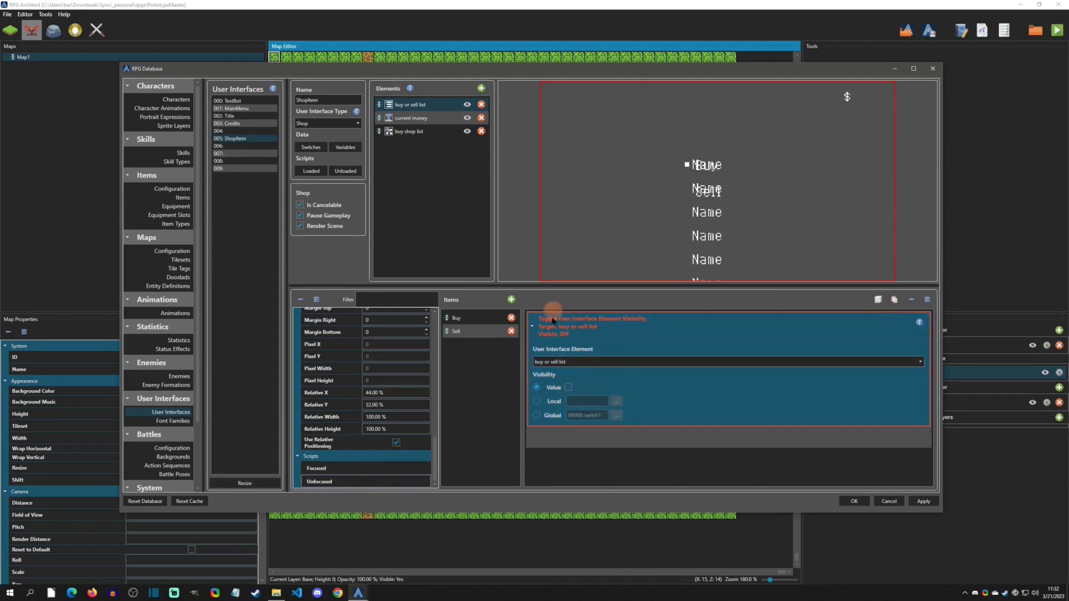
click(840, 482)
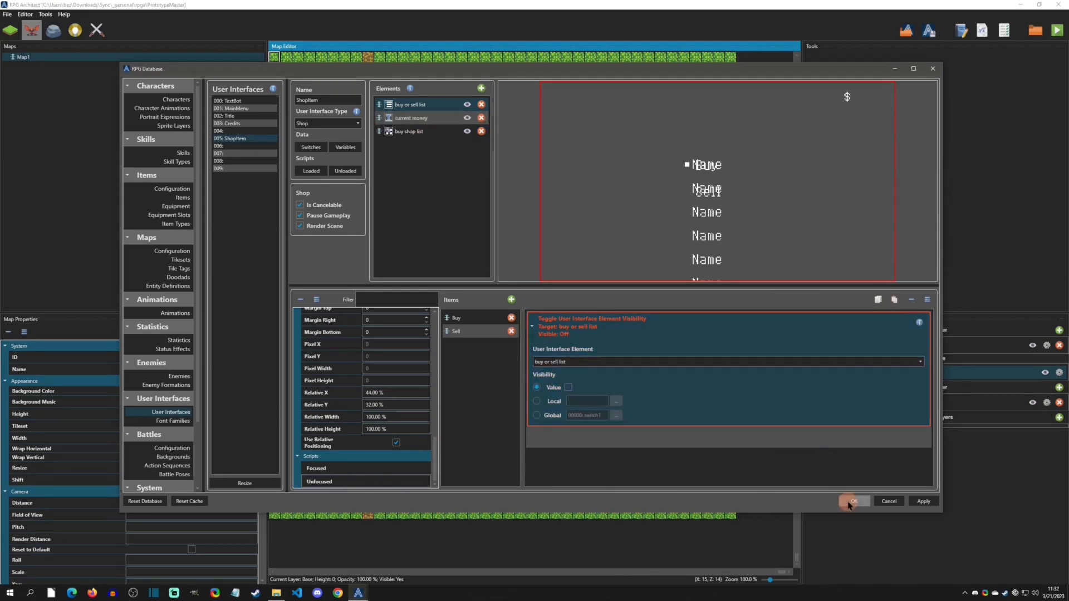
click(853, 501)
key(F9)
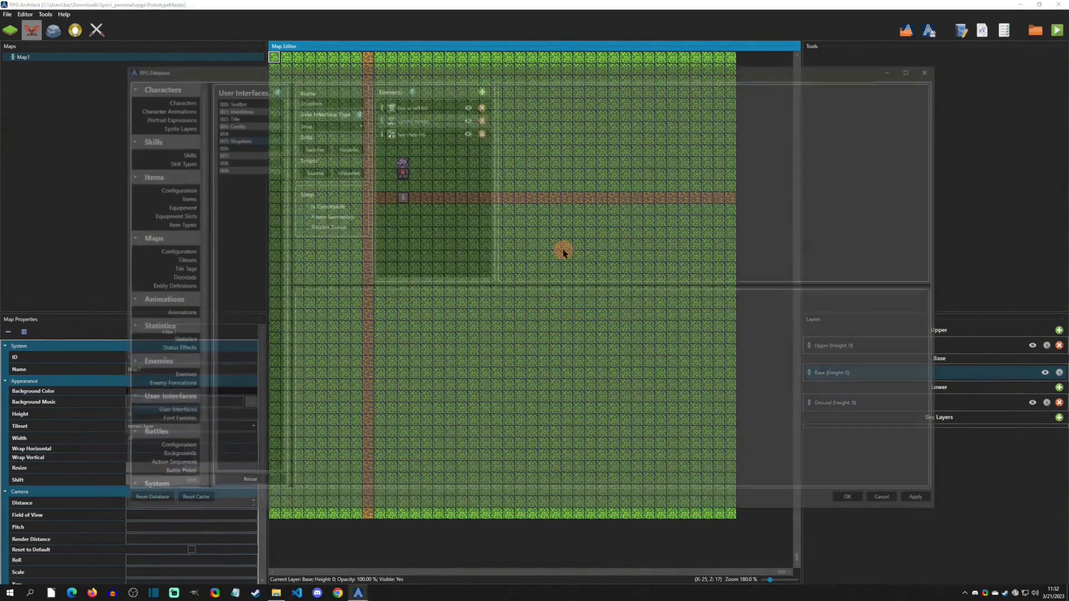
- In the buy shop list's Focused script, add a Toggle User Interface Element Visibility command that shows the buy shop list
click(422, 105)
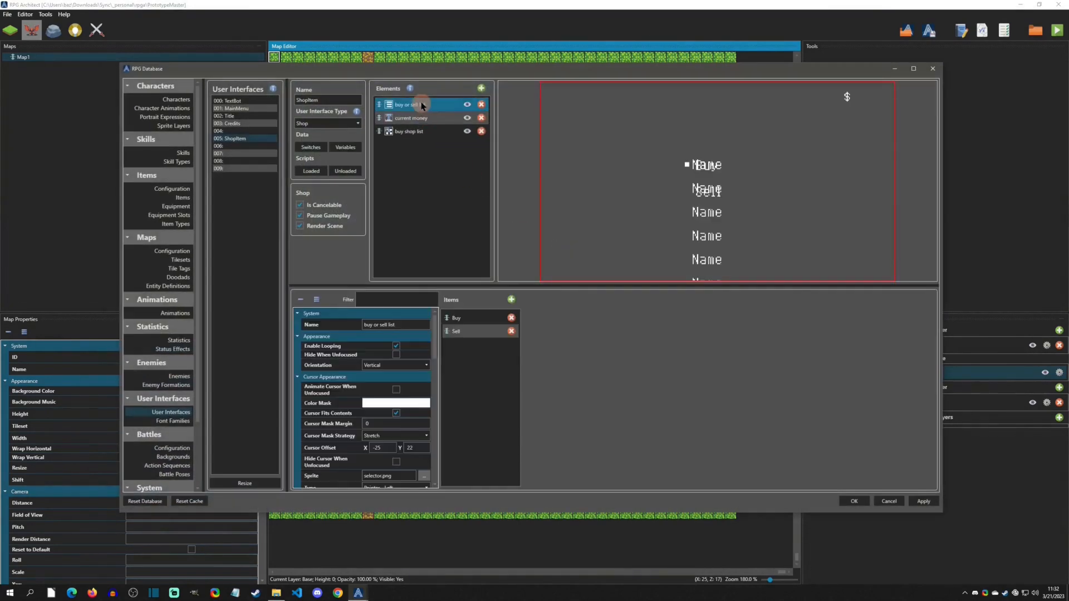
click(415, 132)
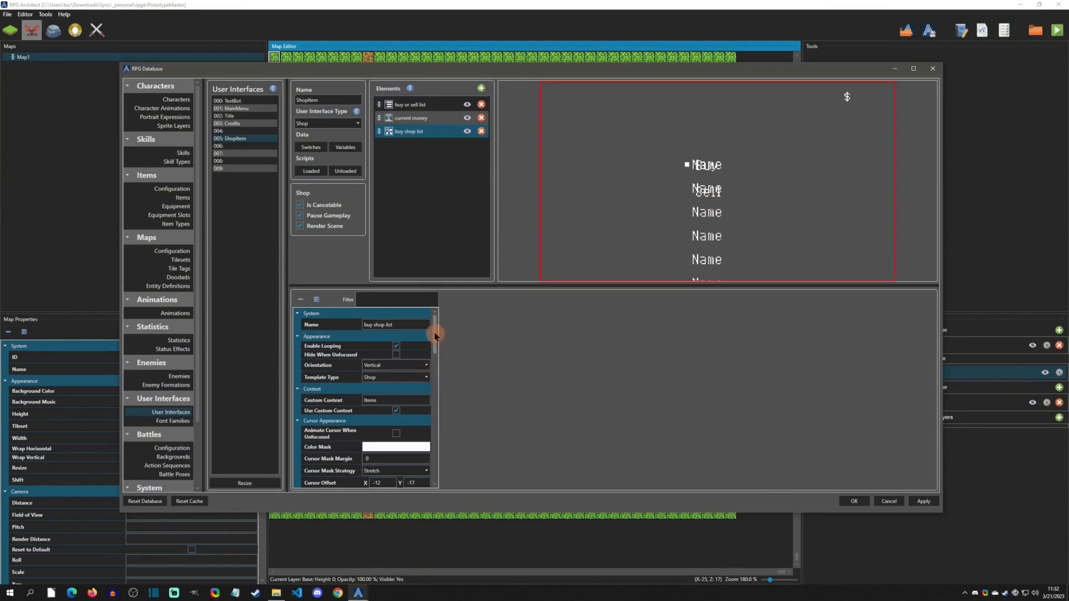
drag(435, 333, 437, 490)
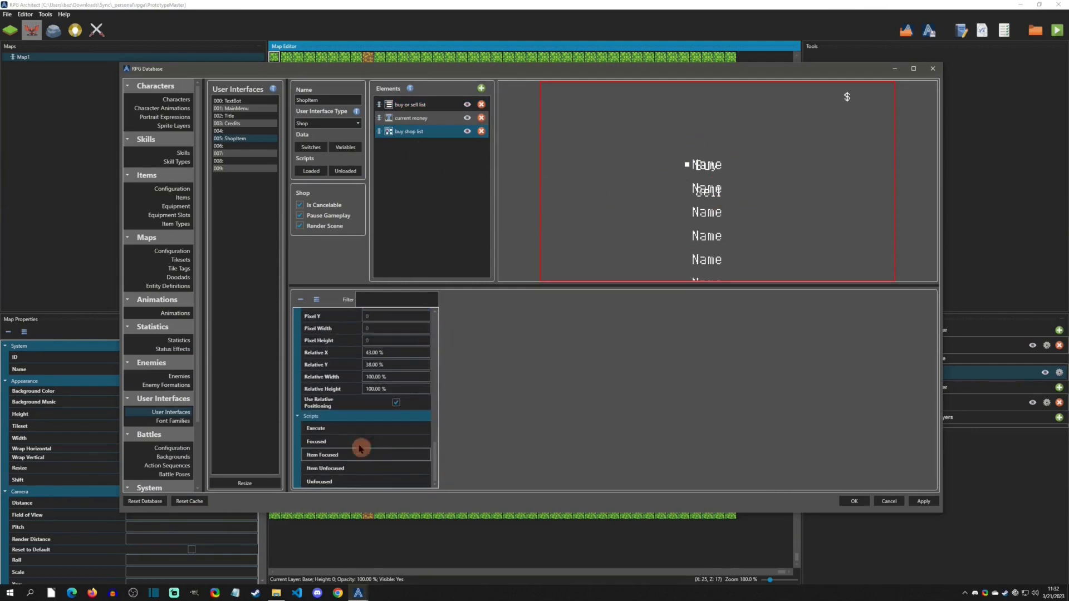
click(328, 442)
click(503, 321)
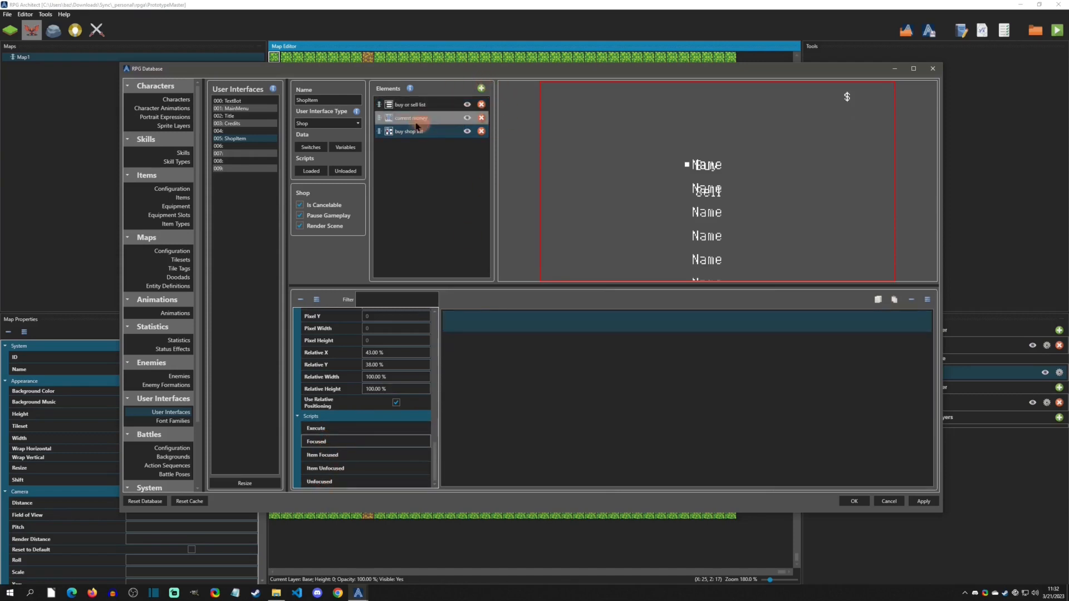
right_click(507, 329)
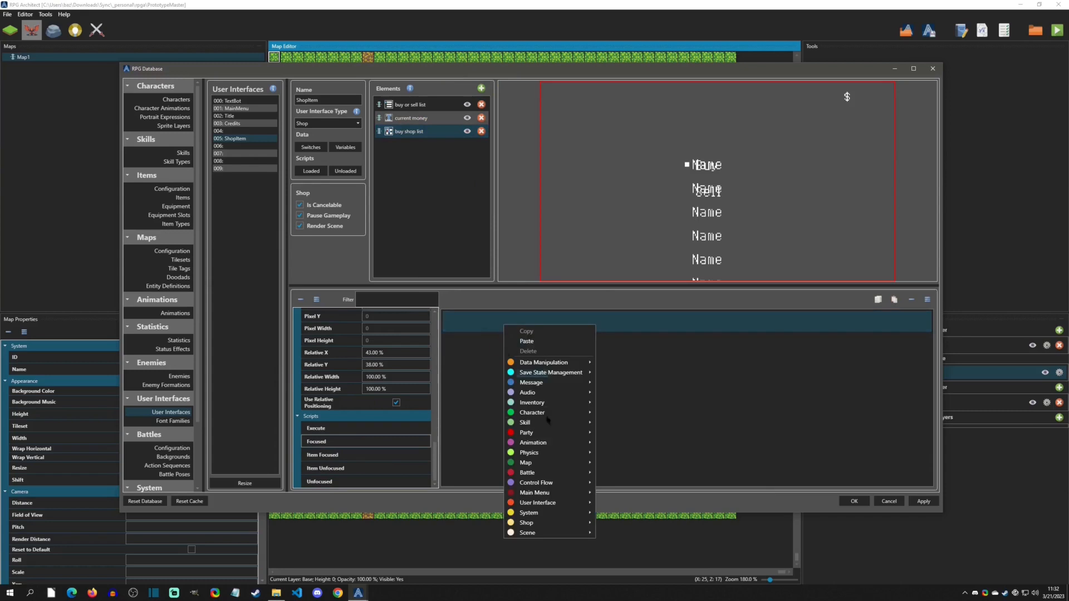
mouse_move(554, 494)
click(618, 461)
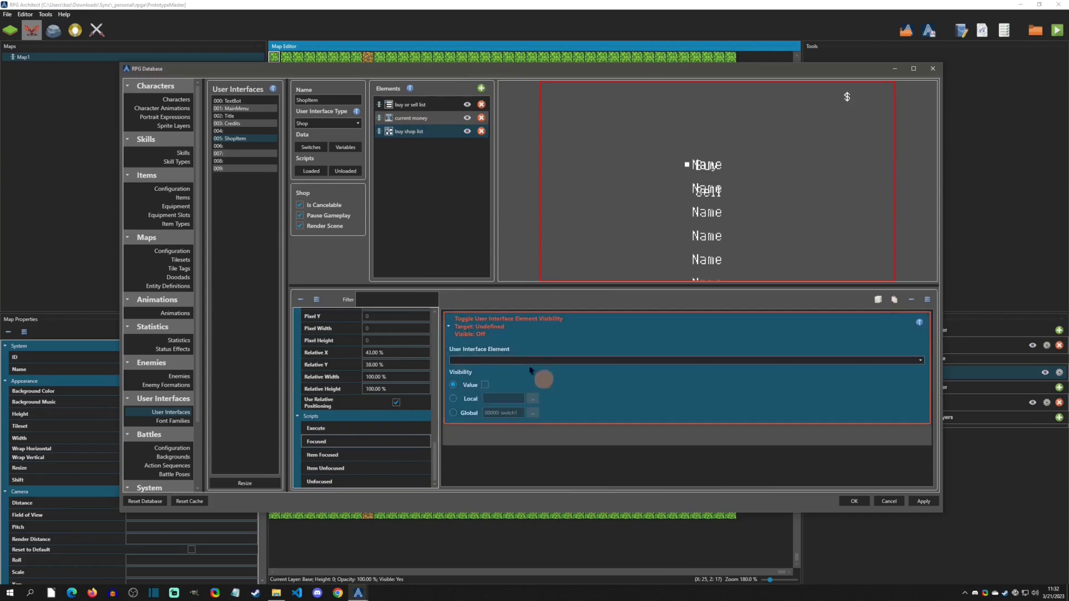
click(492, 360)
click(465, 386)
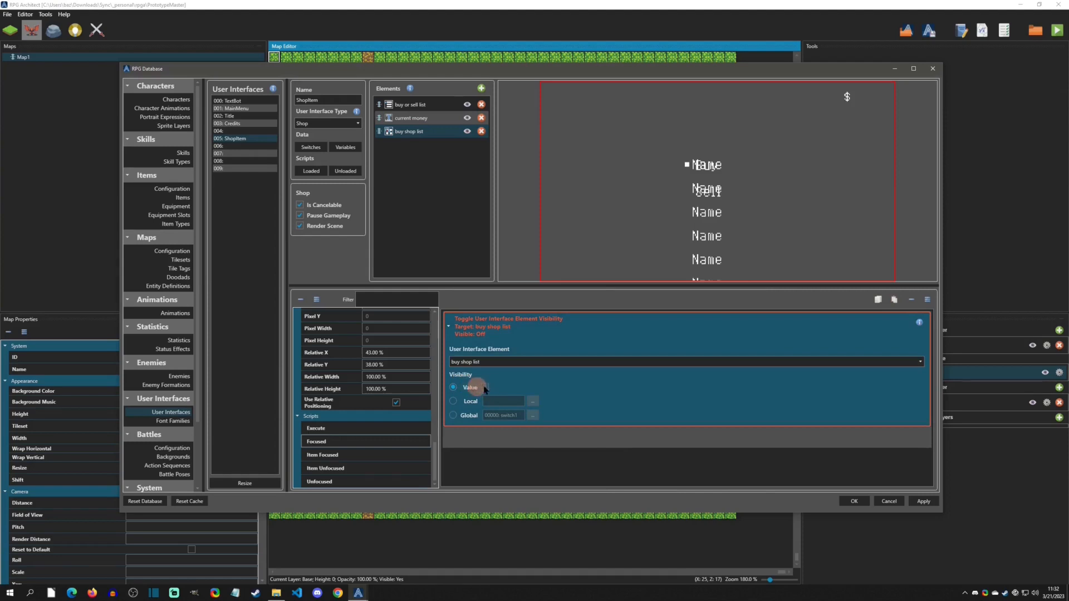
click(486, 387)
right_click(702, 334)
key(Escape)
- Paste that command into the buy shop list's Unfocused script, set it to hide the element, and save
click(333, 481)
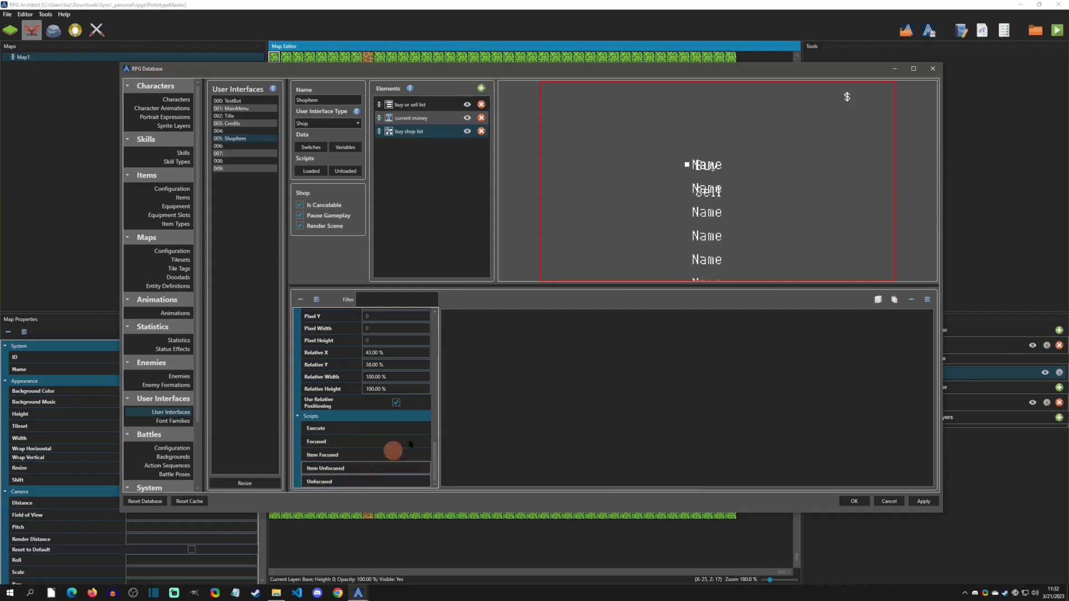
right_click(508, 322)
click(530, 338)
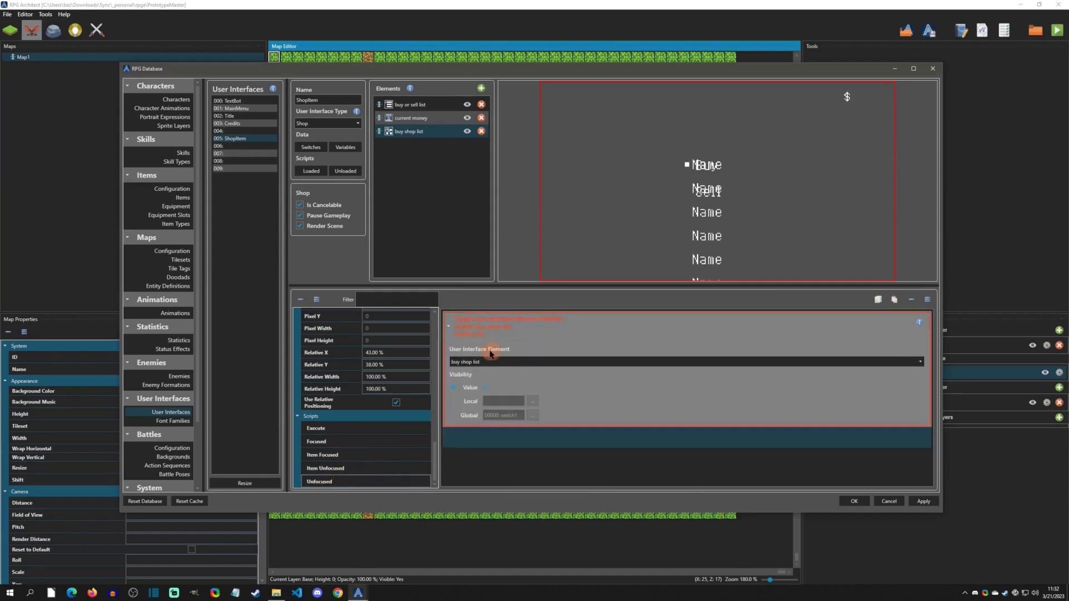
click(485, 387)
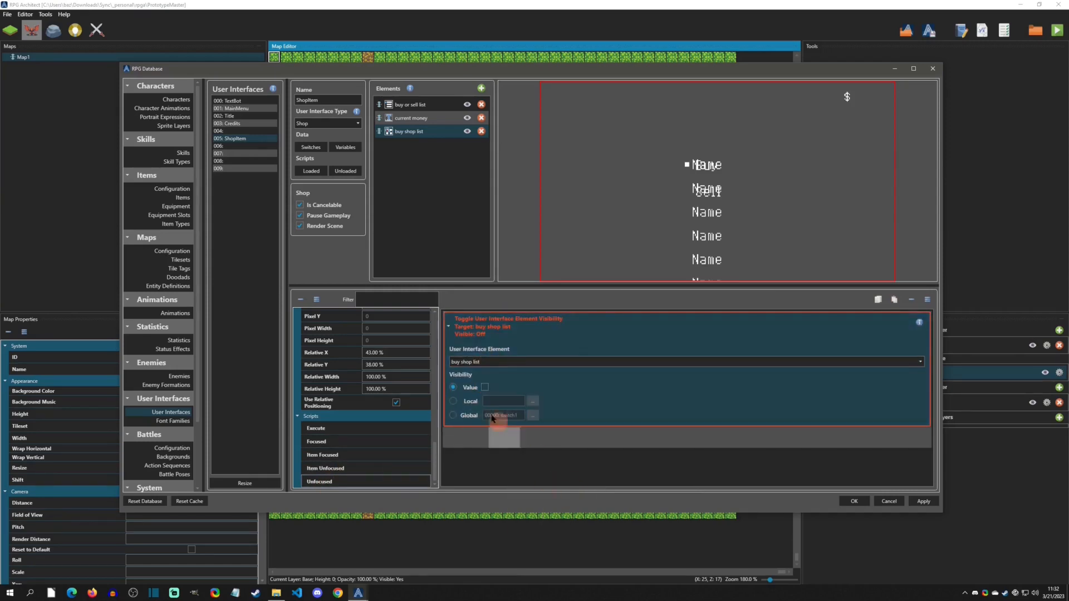
click(855, 502)
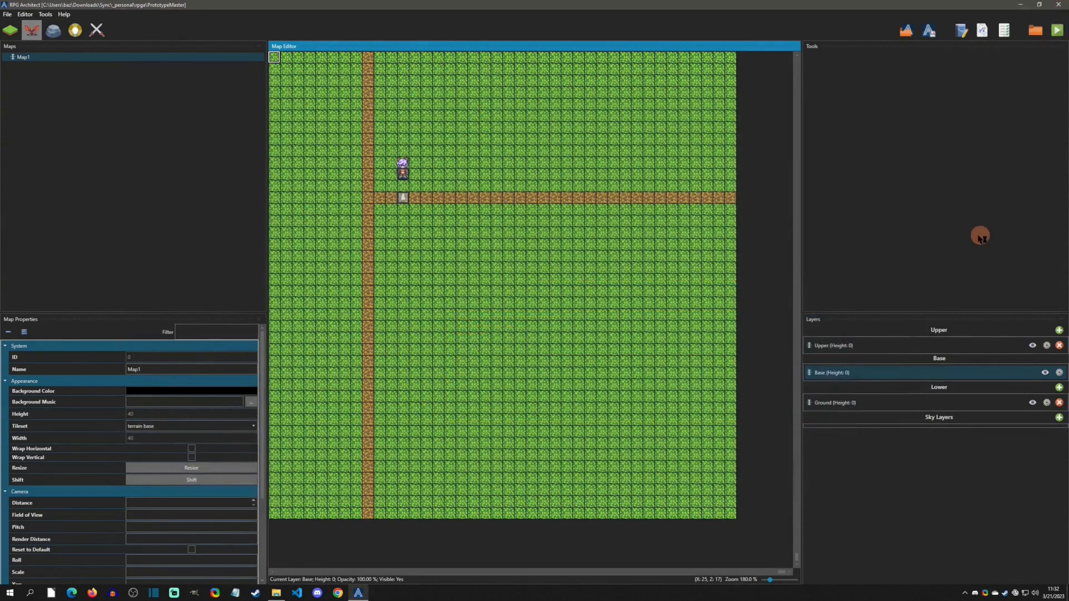
- Playtest the game, open the NPC's shop to check the buy list, then close the test window
key(F5)
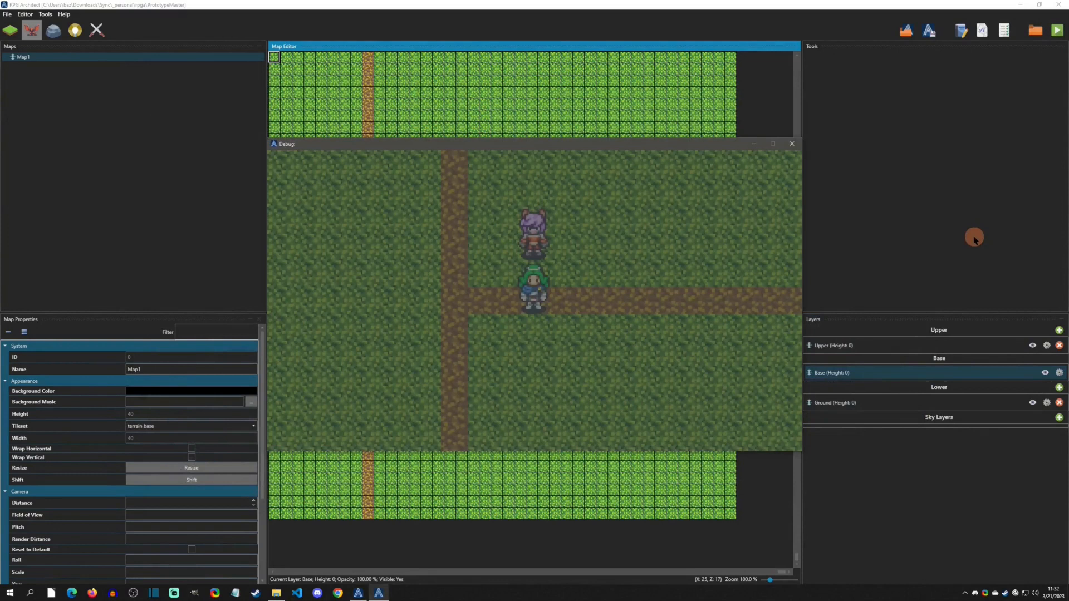
key(Up)
key(Return)
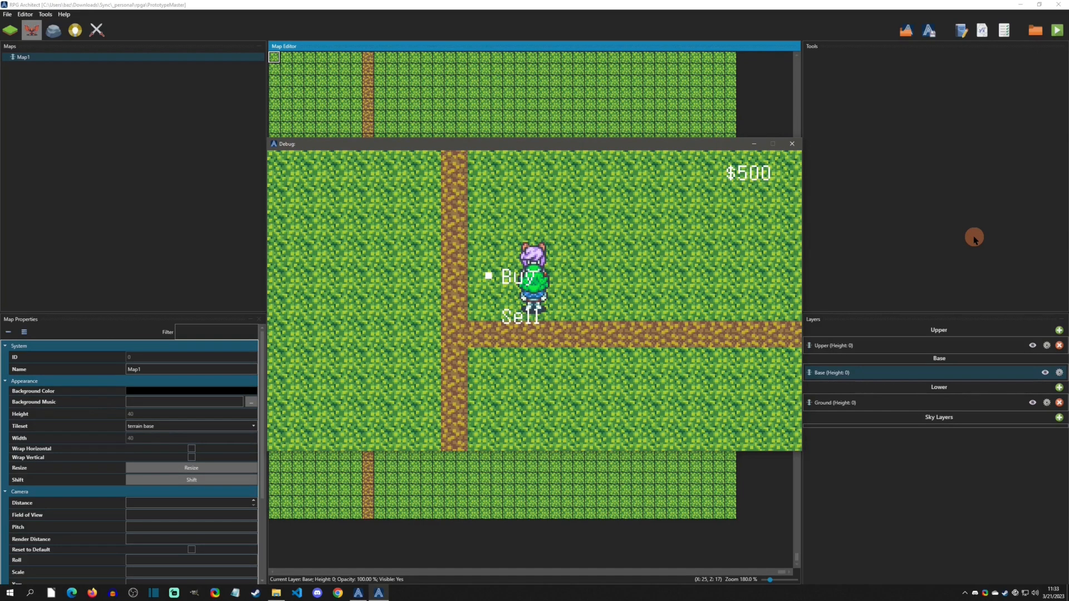
click(791, 144)
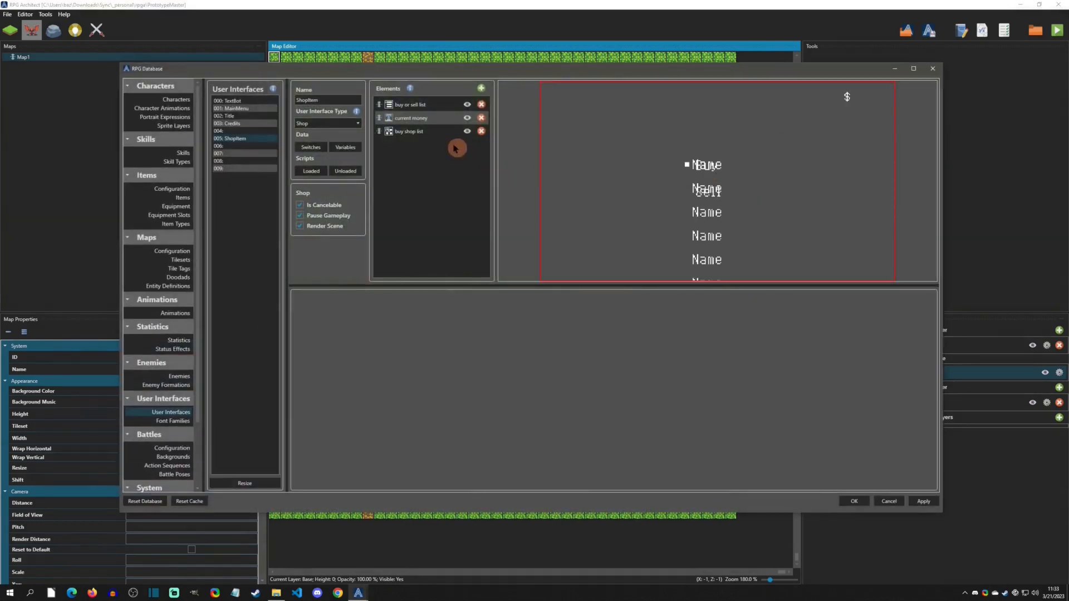
- In the Buy item's Execute script of the buy or sell list, add a Refresh User Interface Element Context command targeting the buy shop list
click(412, 104)
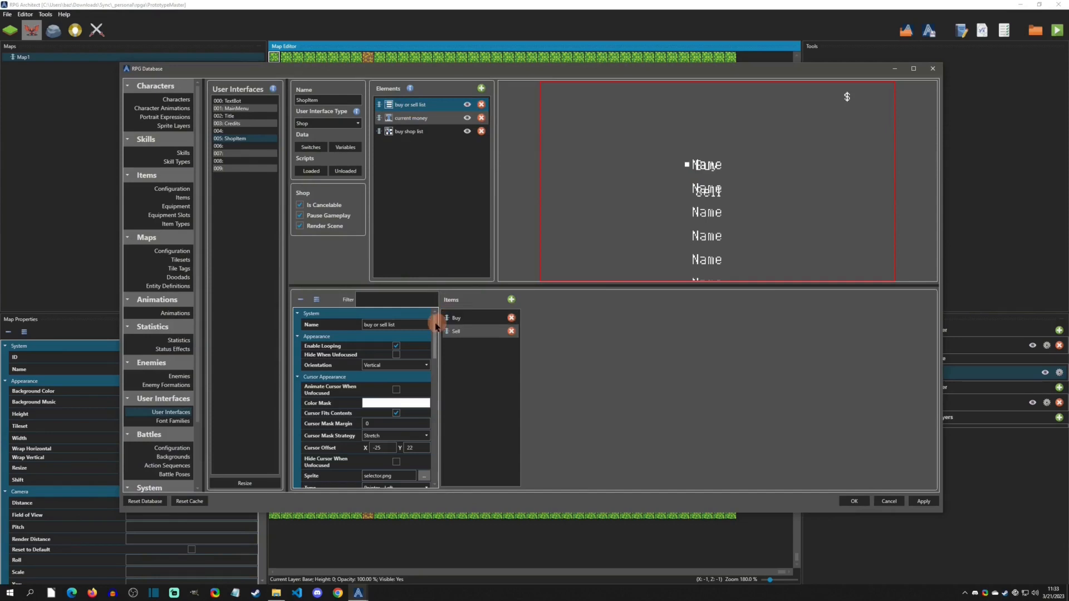
drag(436, 327, 436, 469)
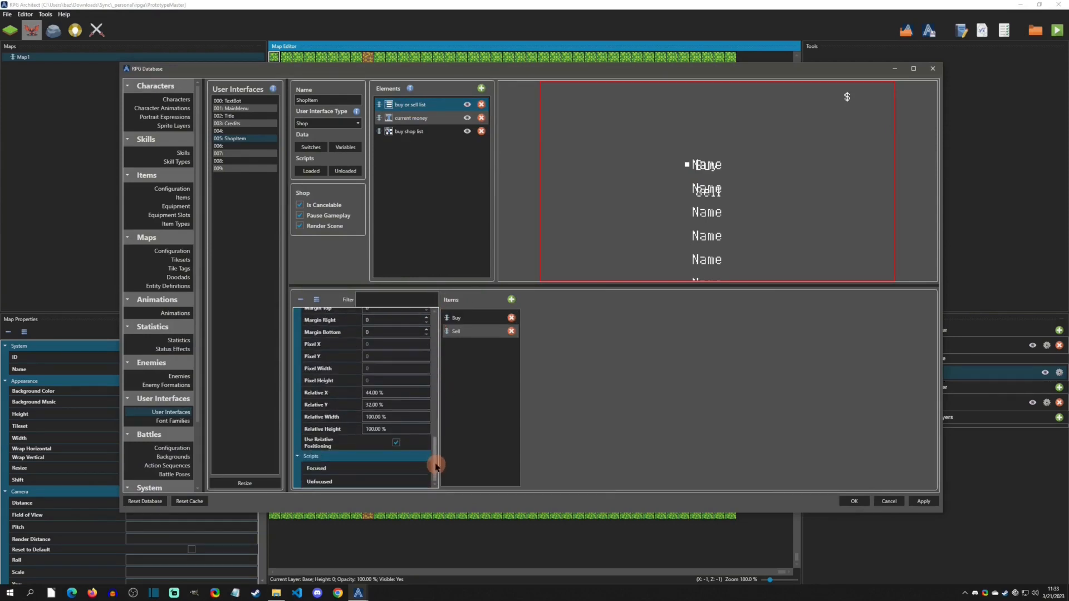
click(461, 324)
click(467, 323)
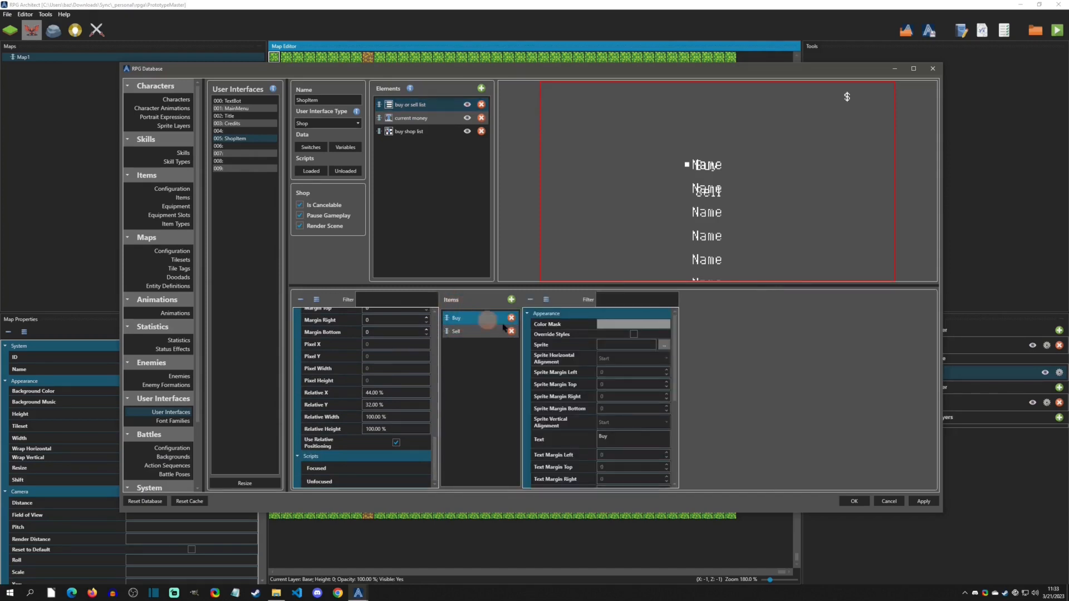
drag(677, 338, 677, 418)
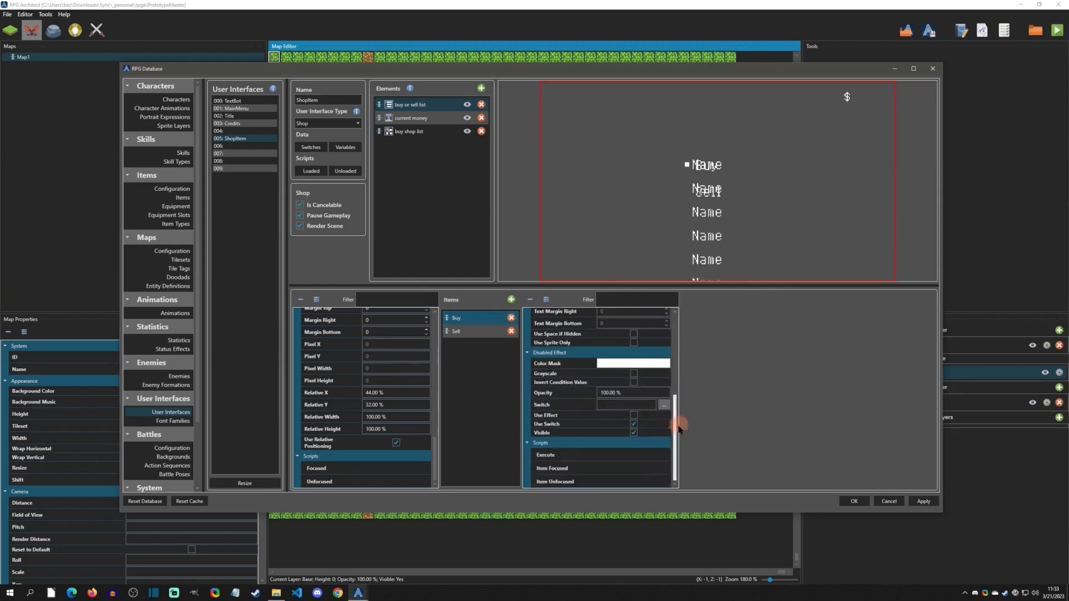
click(557, 455)
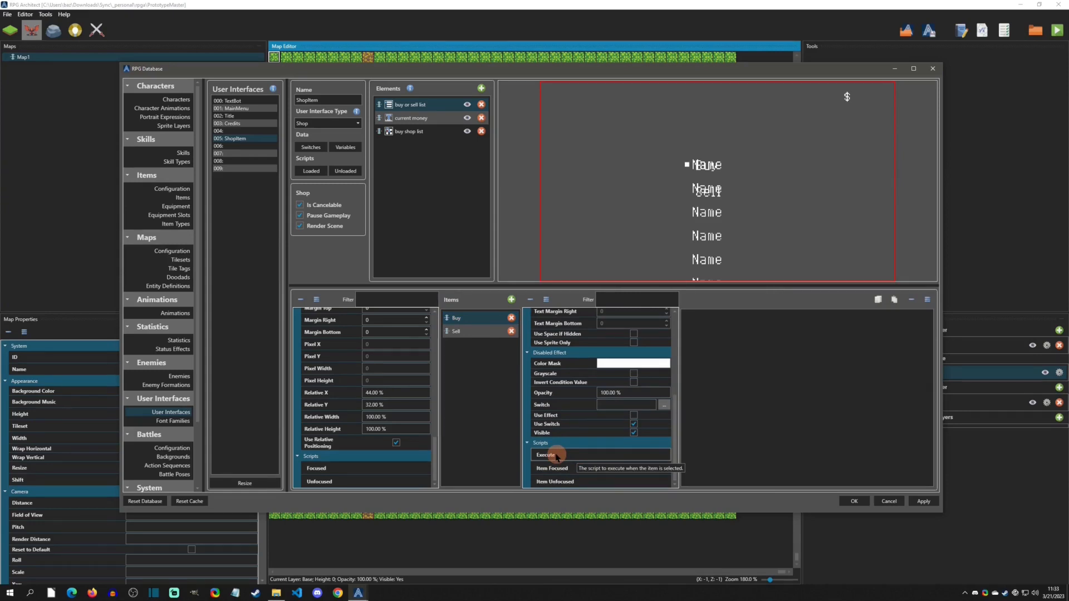
click(745, 325)
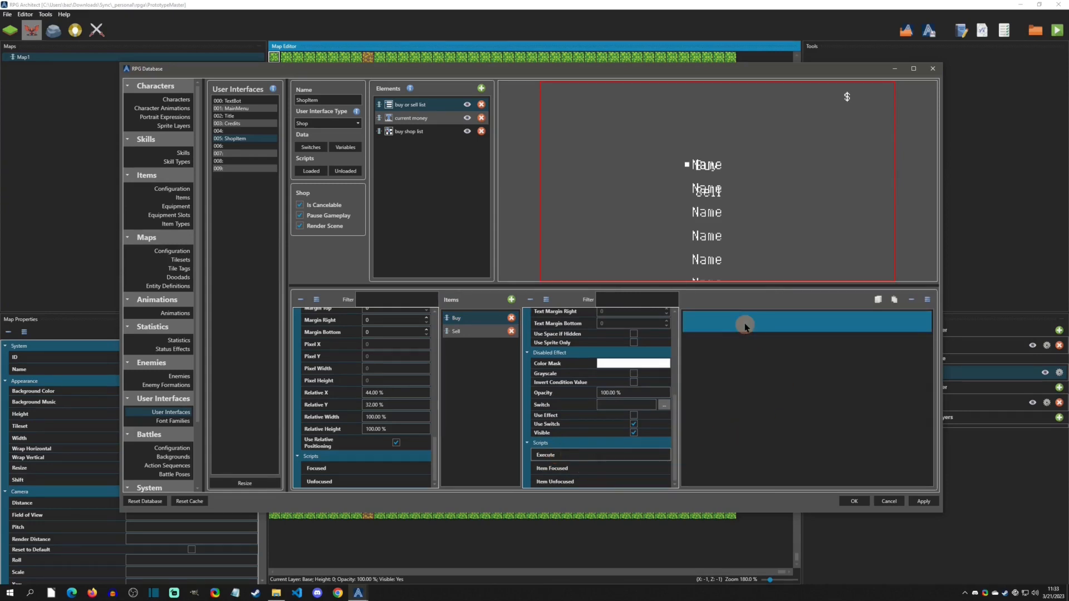
right_click(745, 325)
mouse_move(778, 502)
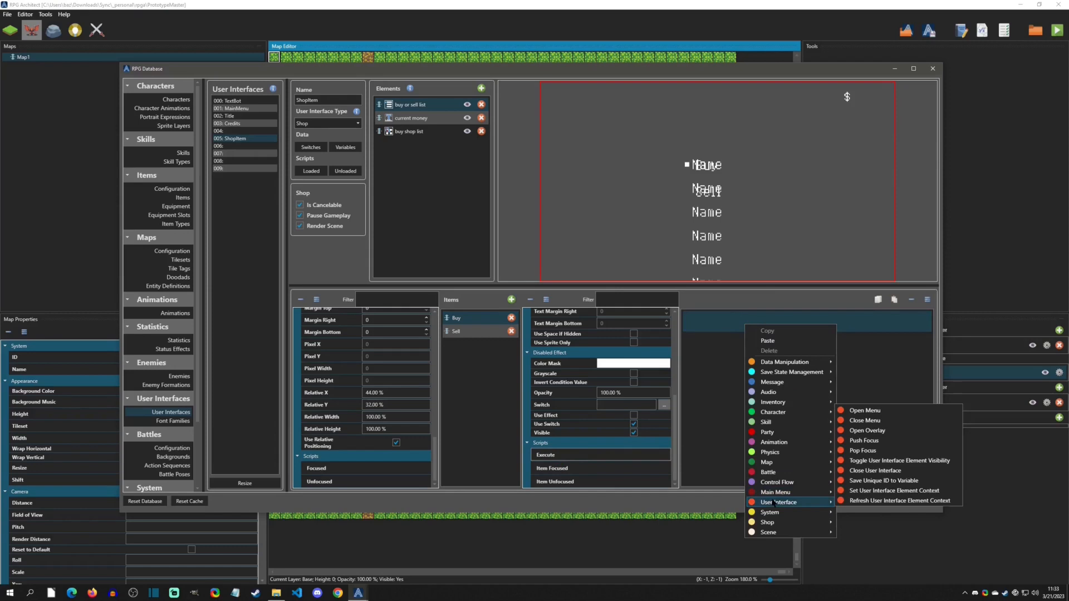
click(870, 502)
click(724, 353)
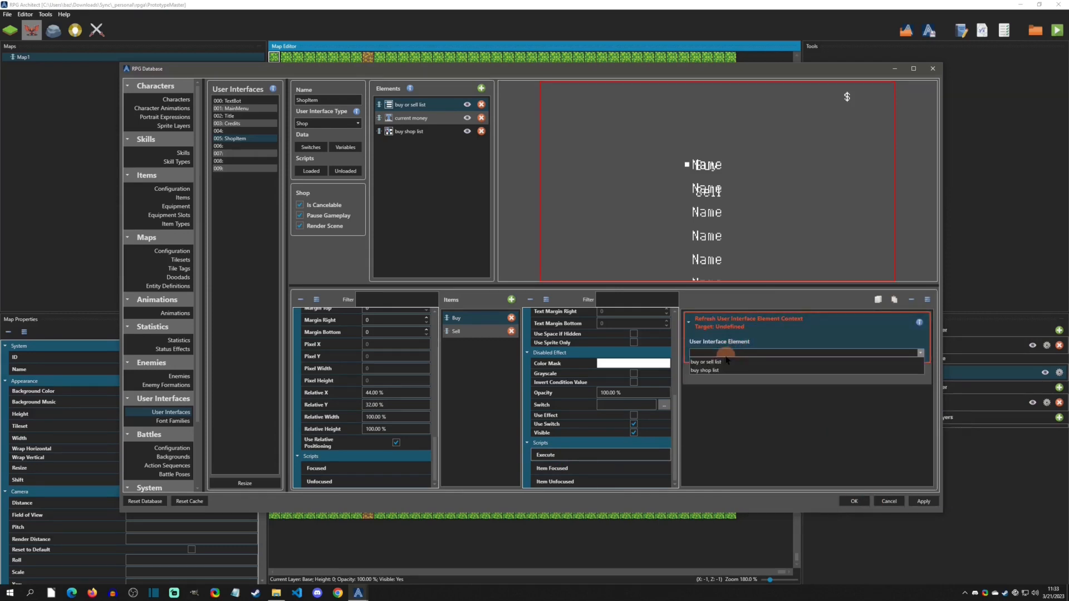
click(716, 371)
- Add a Push Focus command below it with the buy shop list as the element, and save
right_click(723, 377)
click(702, 383)
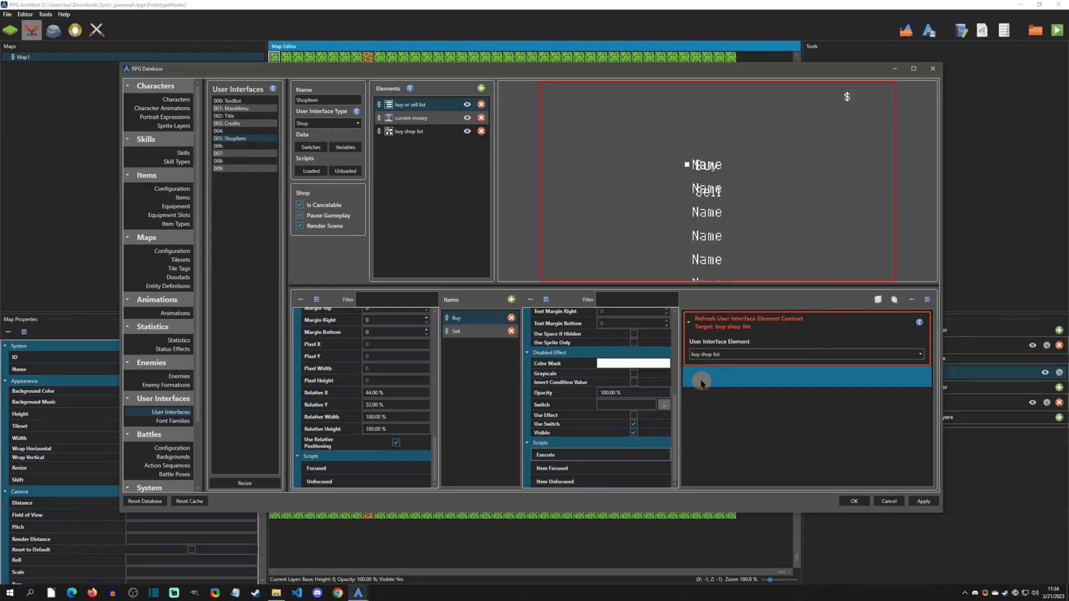
right_click(701, 383)
mouse_move(735, 345)
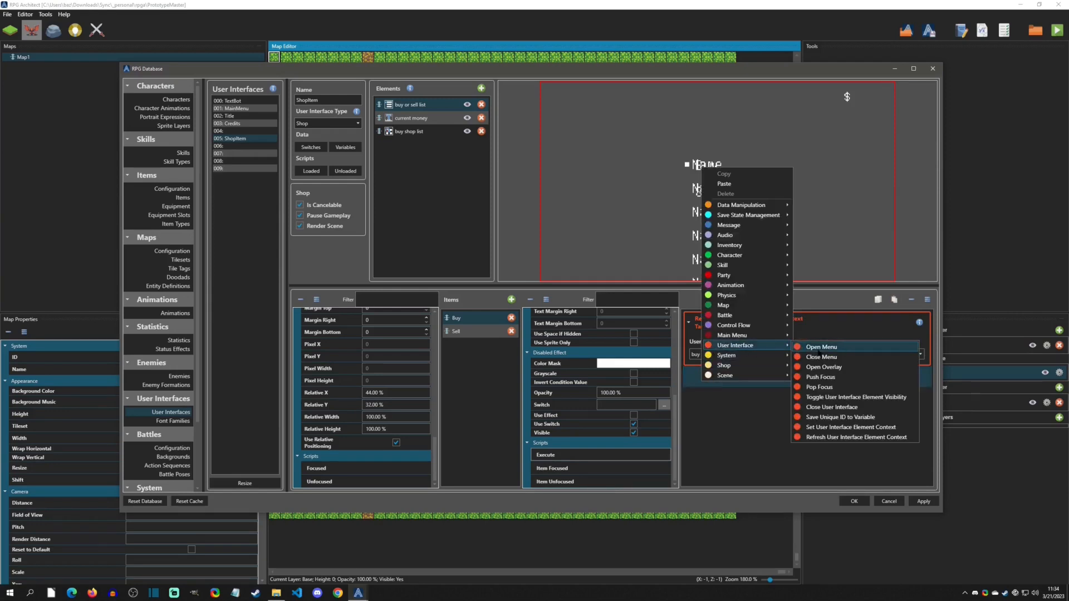
click(829, 378)
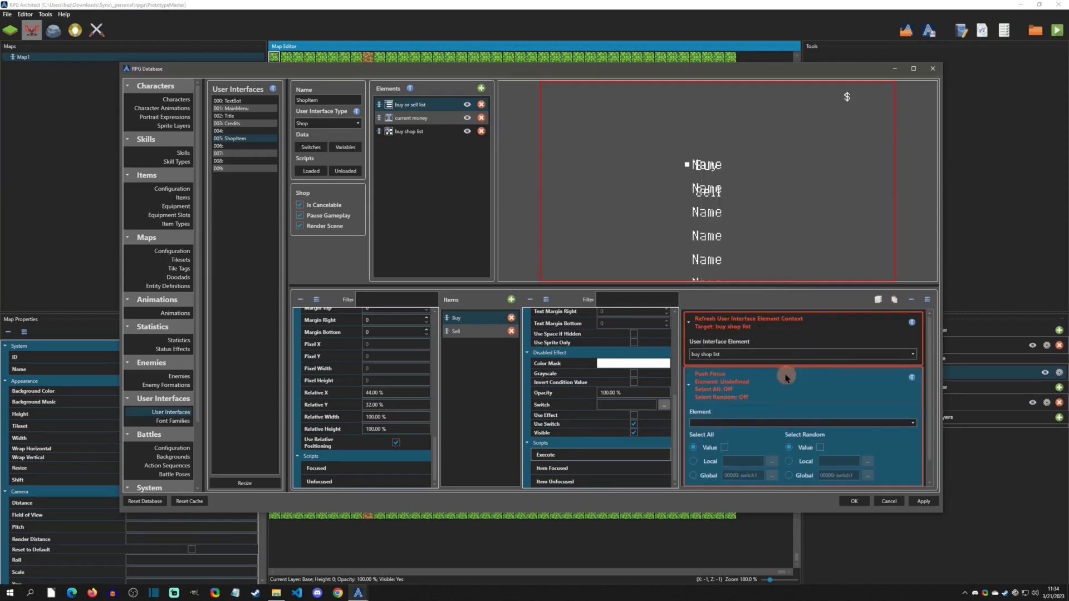
click(749, 426)
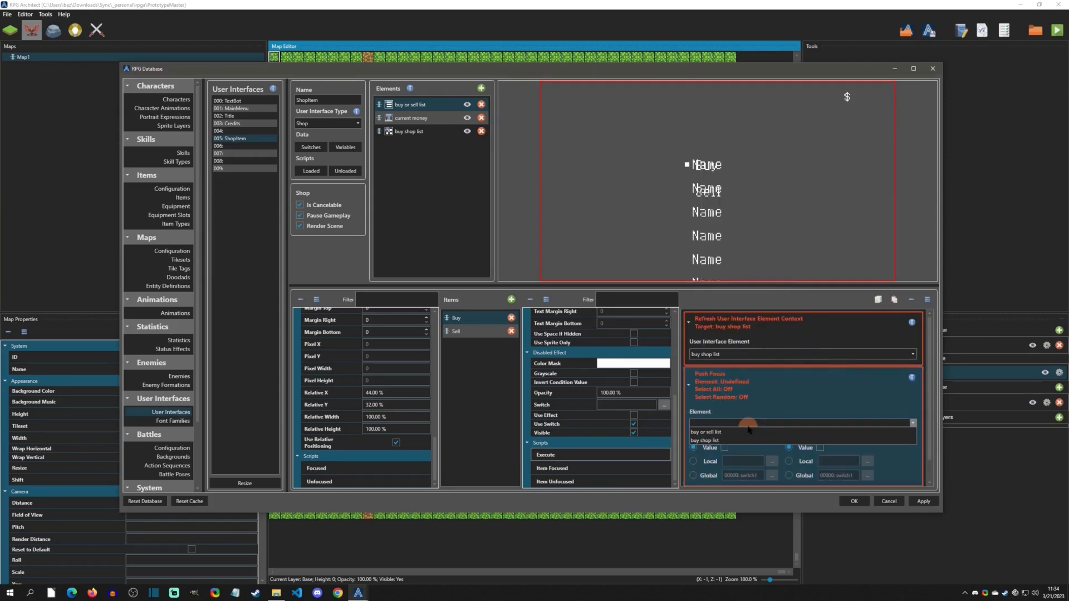
click(720, 441)
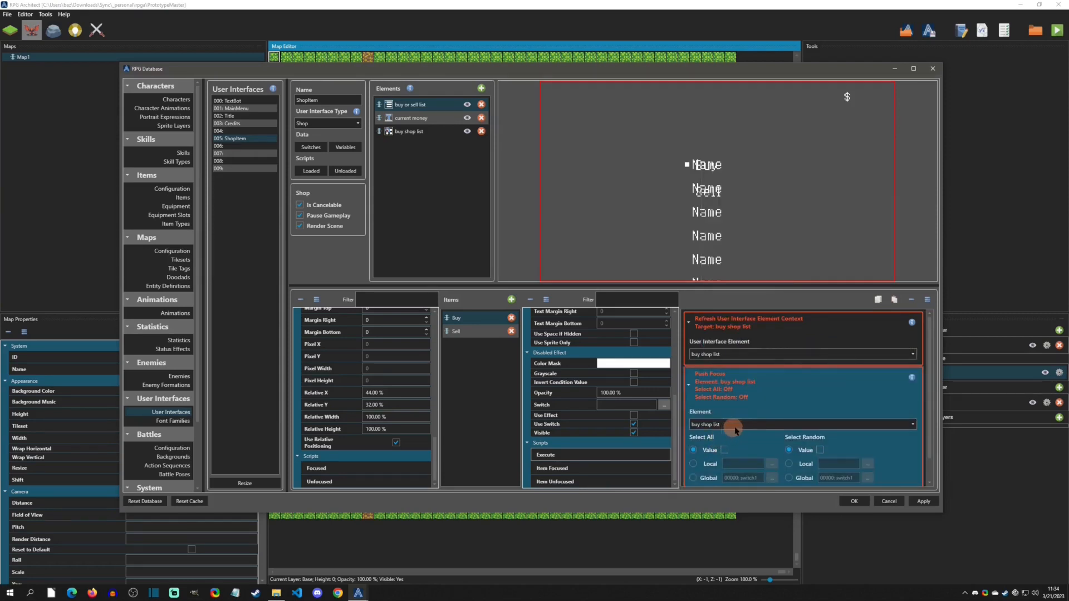
scroll(738, 432, down, 1)
scroll(732, 420, up, 2)
scroll(731, 421, down, 1)
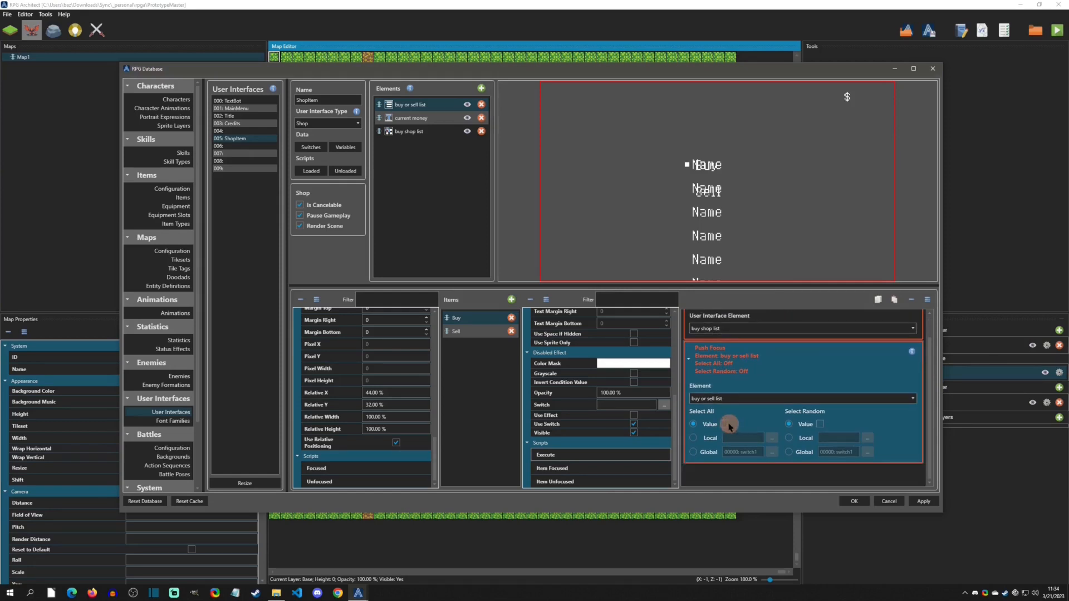
click(724, 399)
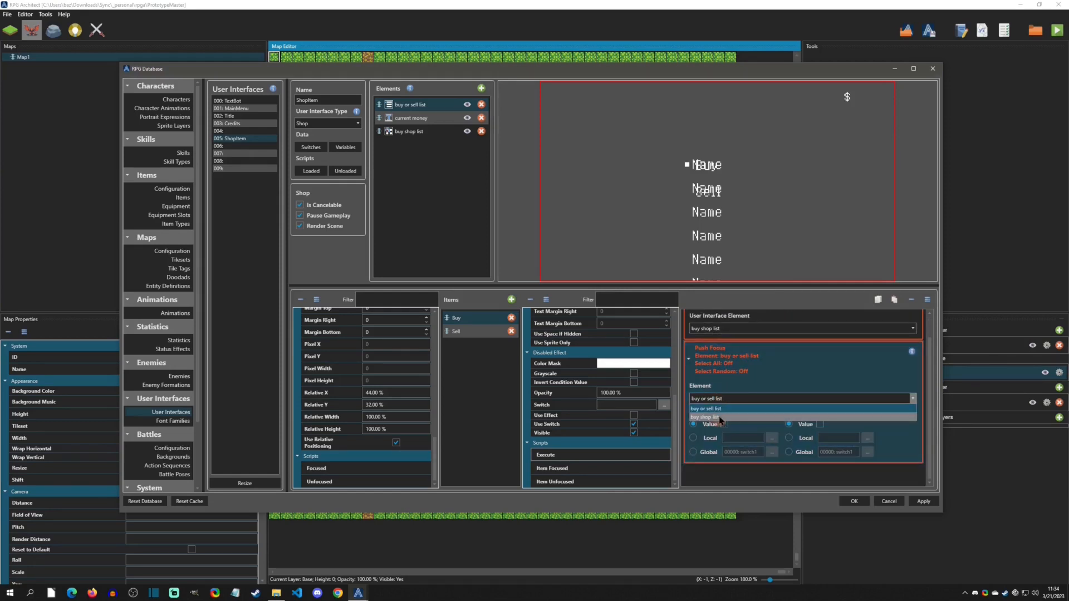
click(720, 418)
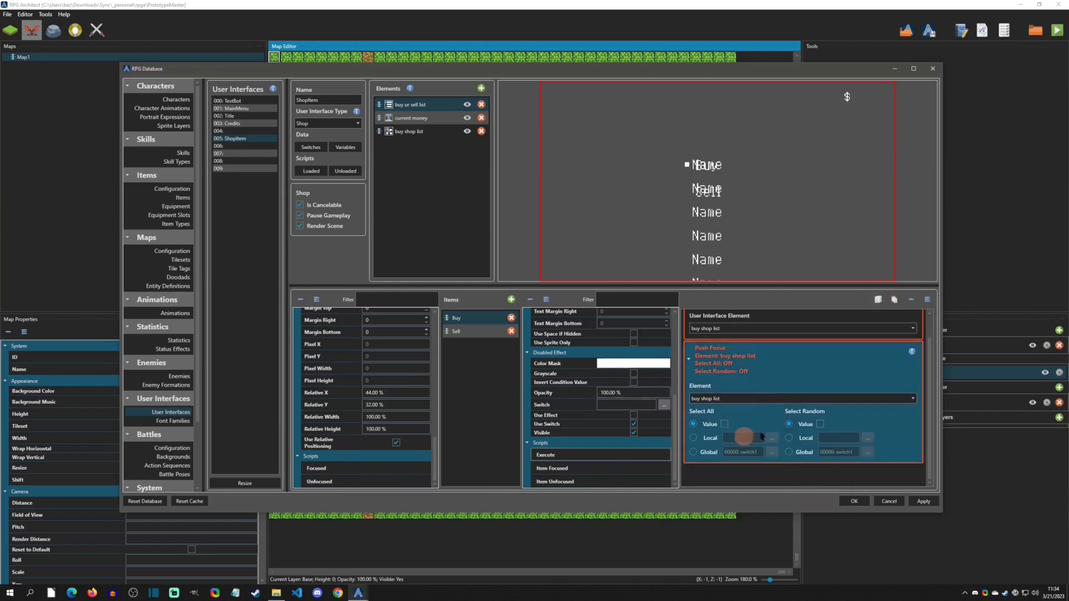
click(854, 501)
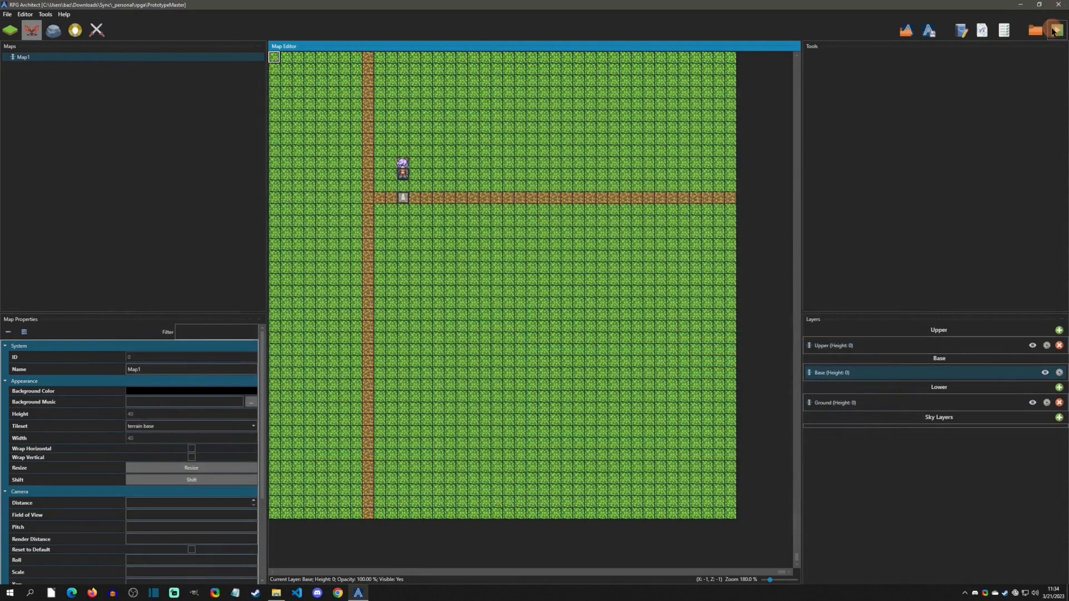
- Playtest the game, open the shop and choose Buy to check the item list, then close the test window
key(F5)
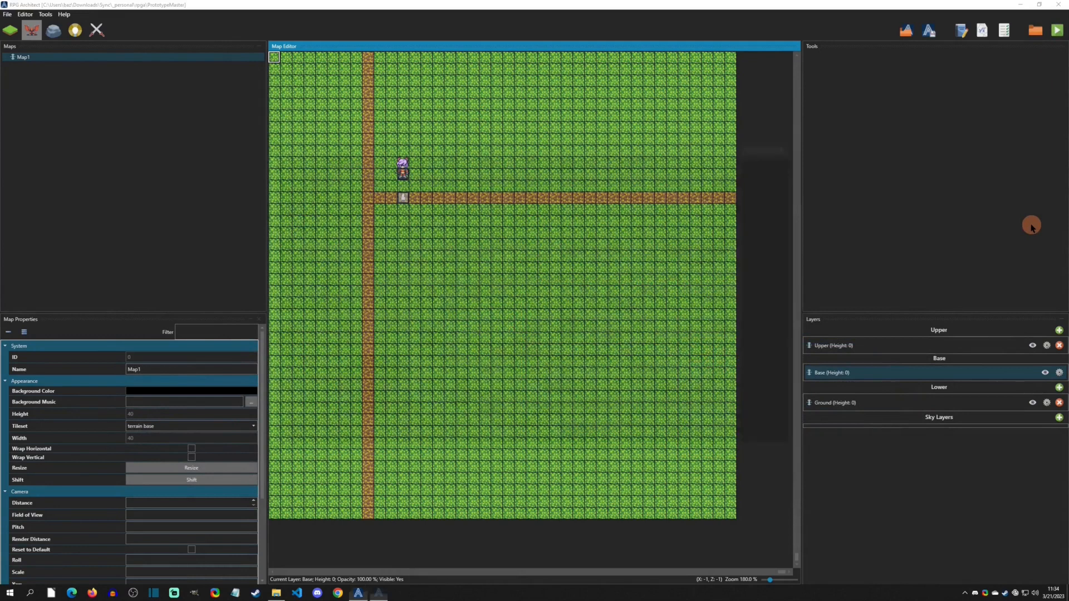
key(Up)
key(Return)
key(Return)
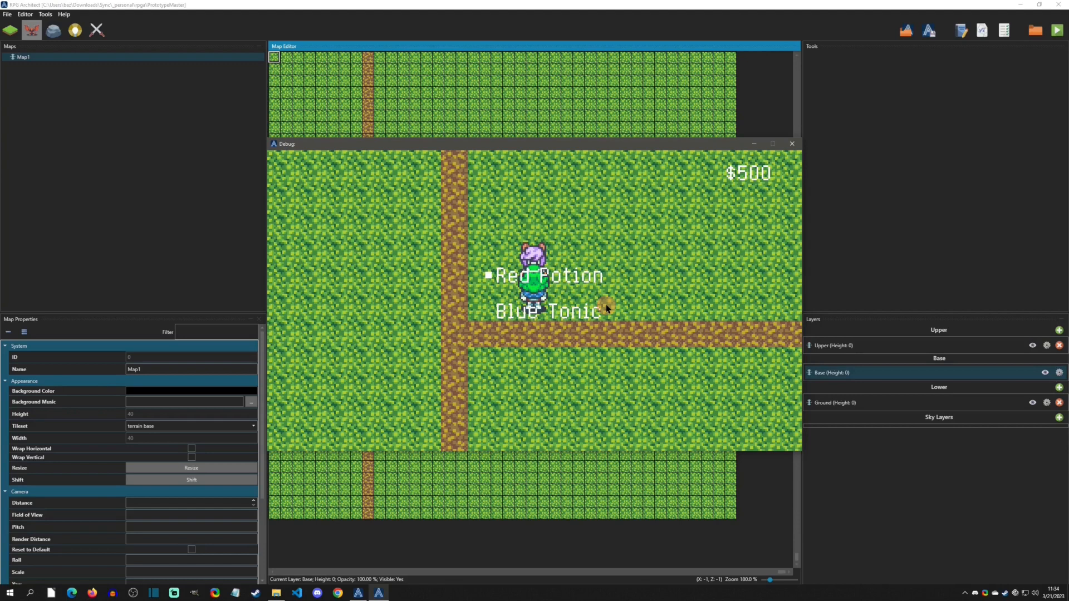
click(791, 143)
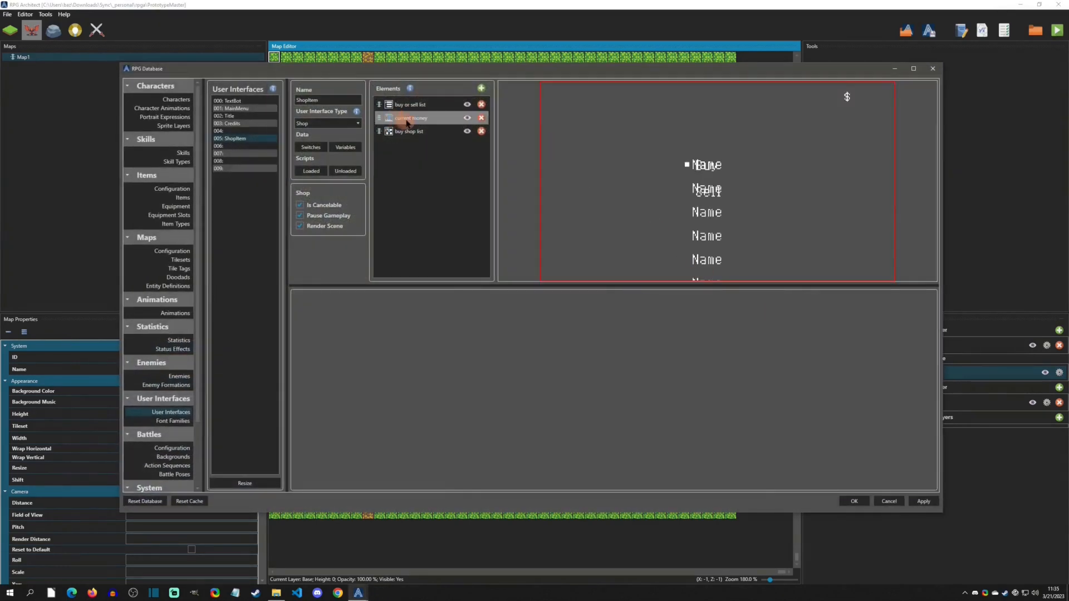
- Add a new text component named "item cost" to the buy shop list's item components
click(408, 133)
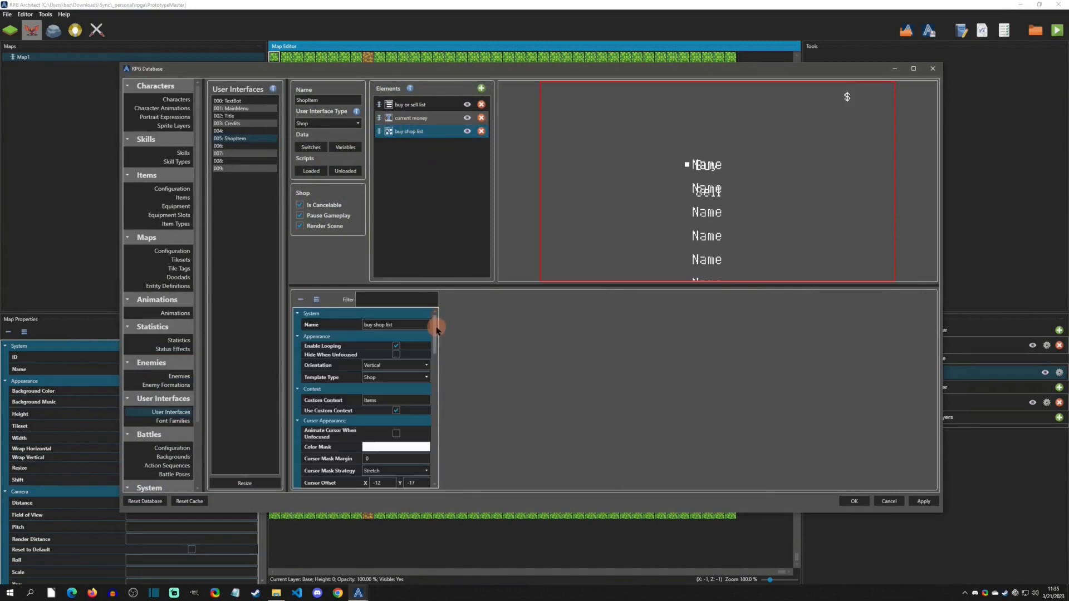
drag(436, 332, 436, 380)
click(359, 380)
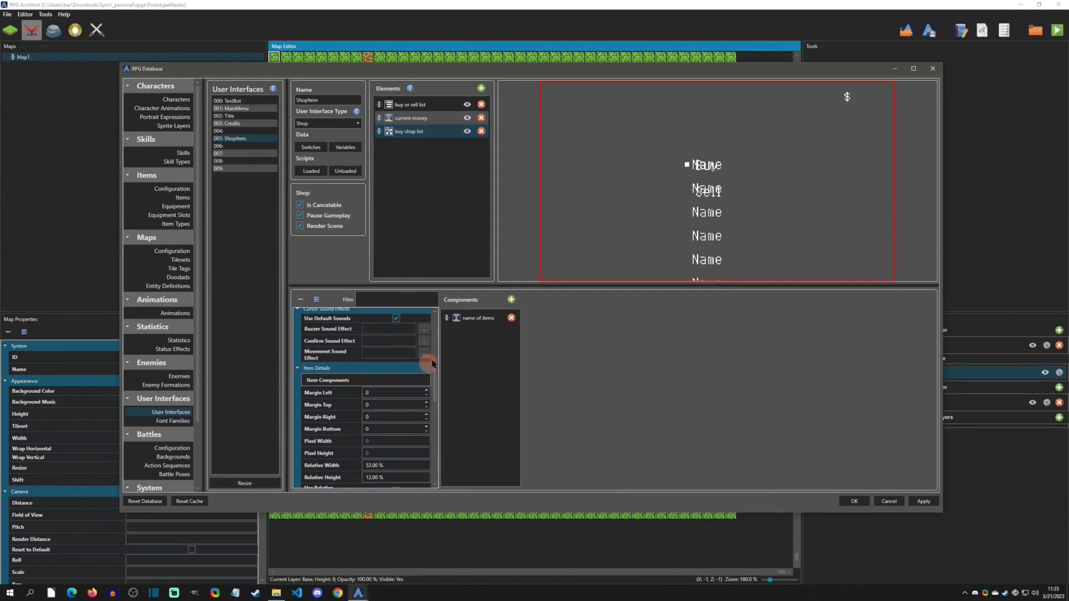
click(512, 300)
click(545, 329)
click(478, 332)
click(607, 323)
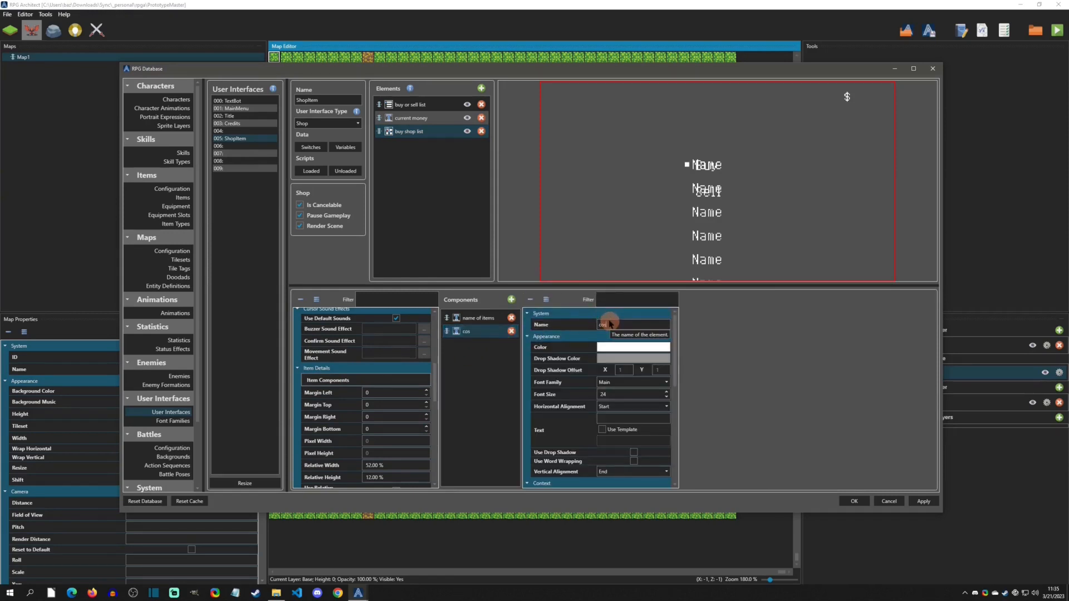
text(cost items)
drag(622, 323, 541, 326)
text(item)
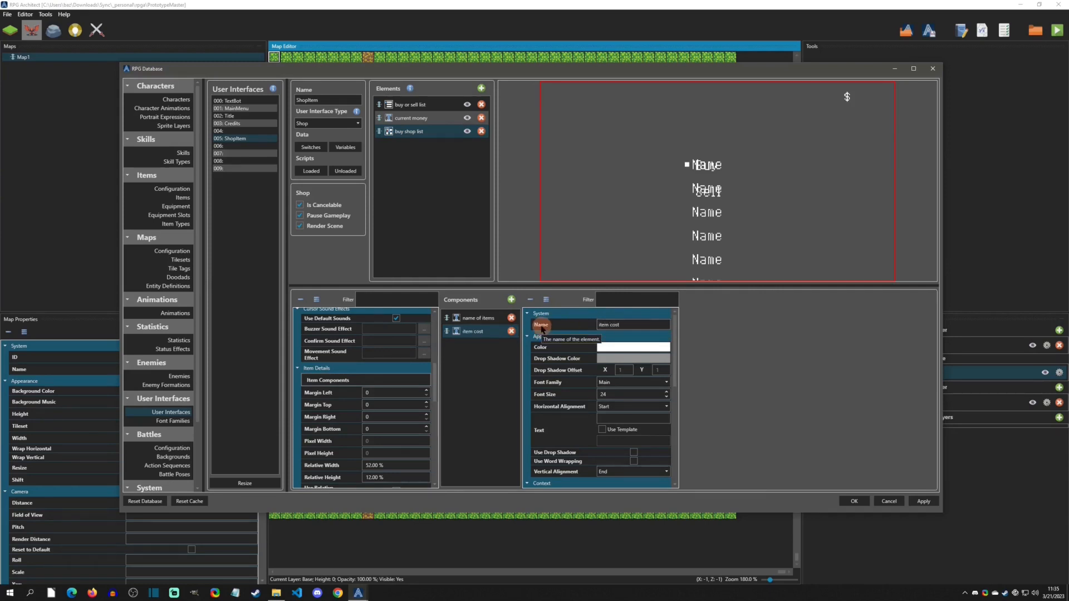
- Set the item cost component's font size to 48, enable Use Template and set its text to UnitCurrencyCost
double_click(610, 394)
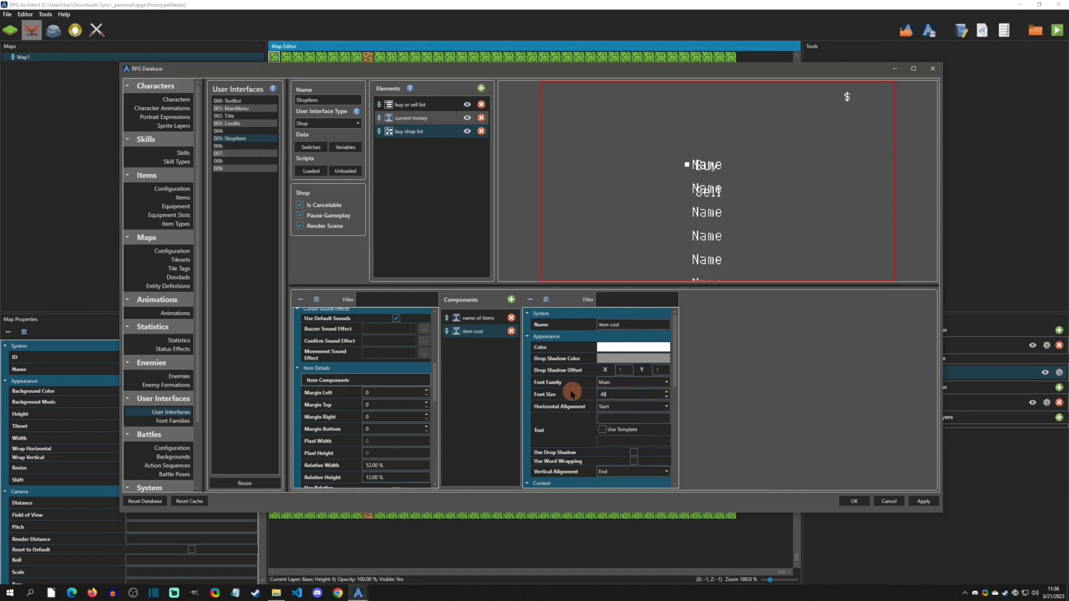
click(612, 431)
click(609, 439)
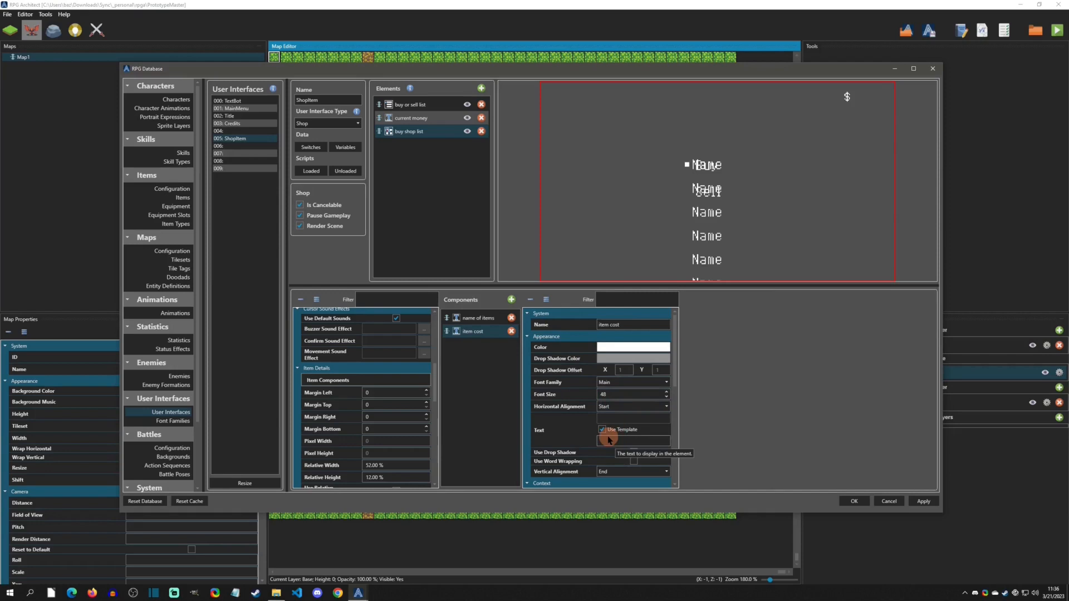
text(UnitCurren)
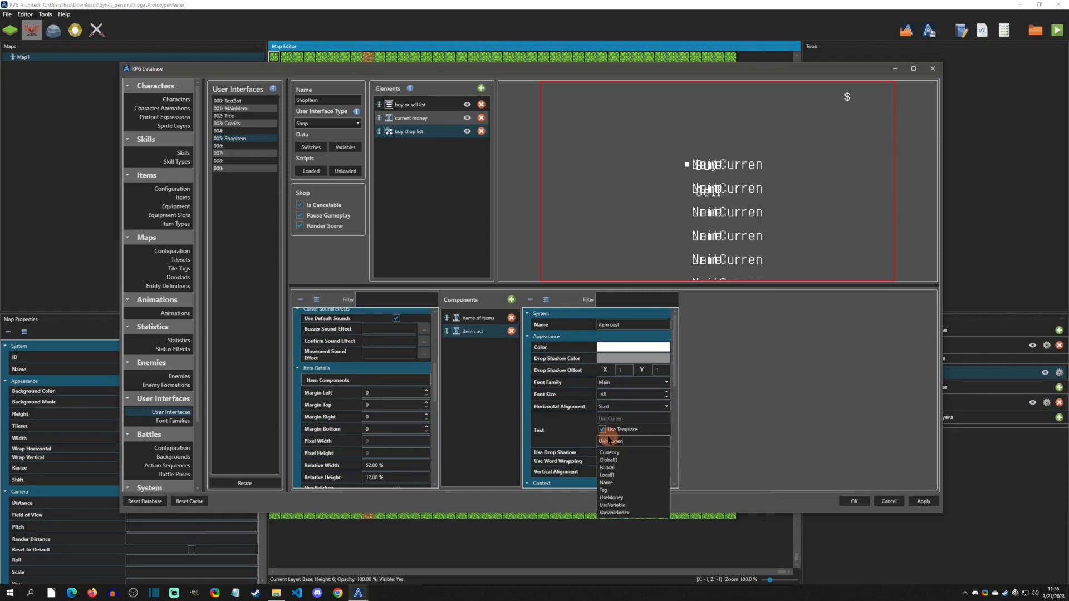
text(cyCost)
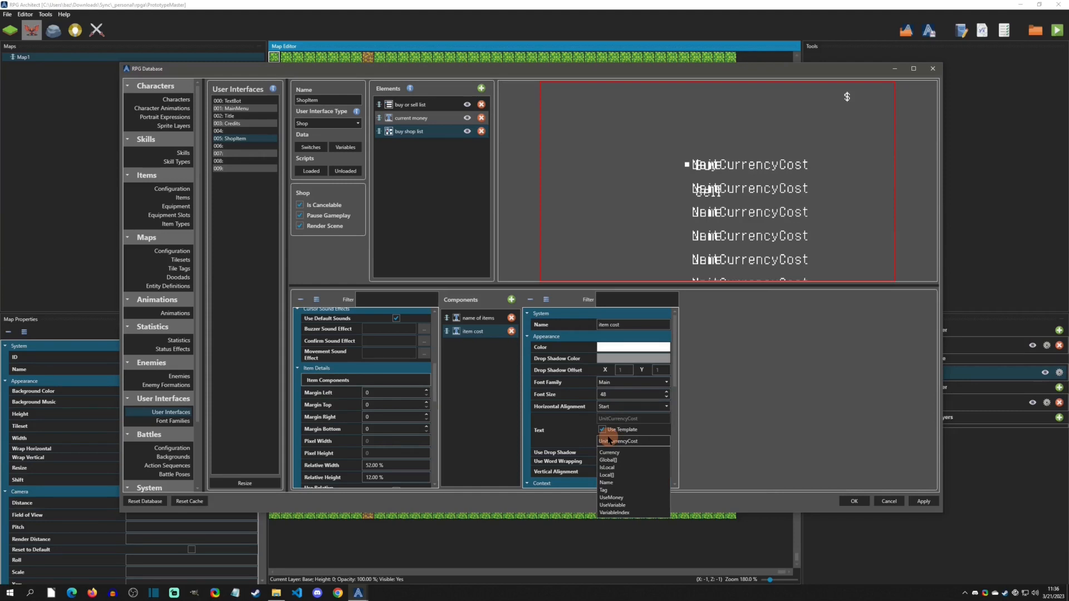
click(642, 440)
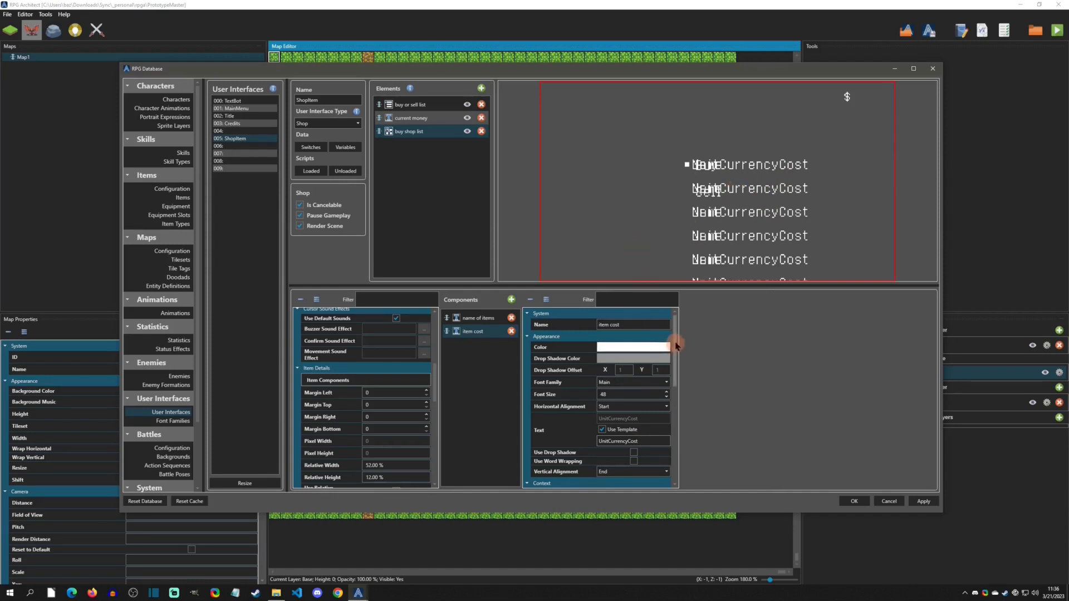
- Set the item cost component's relative X position to 36%
drag(676, 344, 674, 448)
click(626, 435)
key(Up)
key(Up)
key(Up)
key(Up)
key(Up)
key(Up)
key(Up)
key(Up)
key(Up)
key(Up)
key(Up)
key(Up)
key(Up)
key(Up)
key(Up)
key(Up)
key(Up)
key(Up)
key(Up)
key(Up)
key(Up)
key(Up)
key(Up)
key(Up)
key(Up)
key(Up)
key(Up)
key(Up)
key(Up)
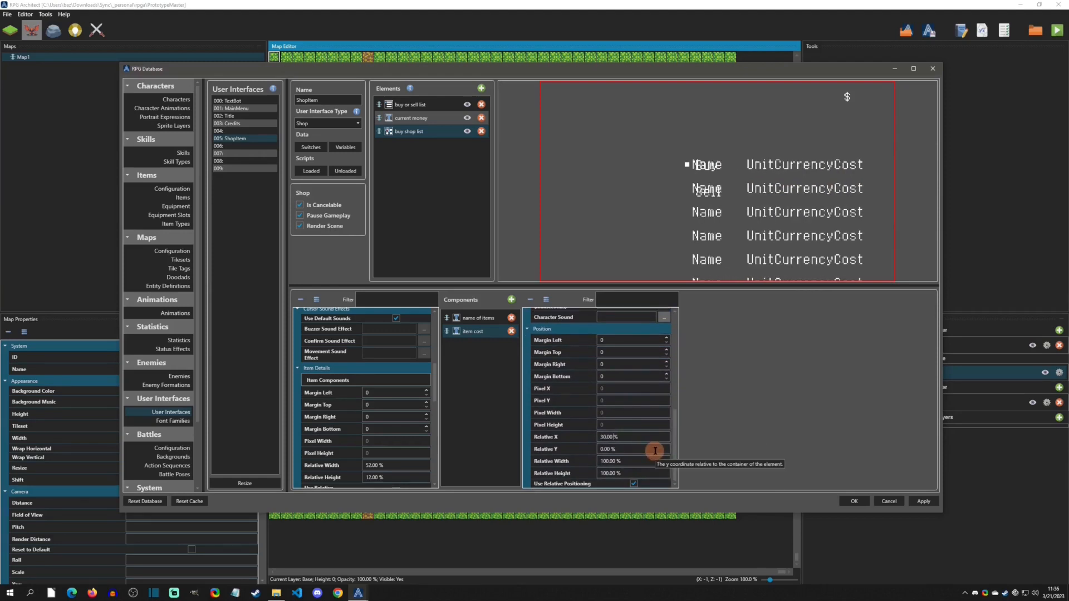
key(Up)
key(Up)
key(Up)
key(Up)
key(Up)
key(Up)
key(Up)
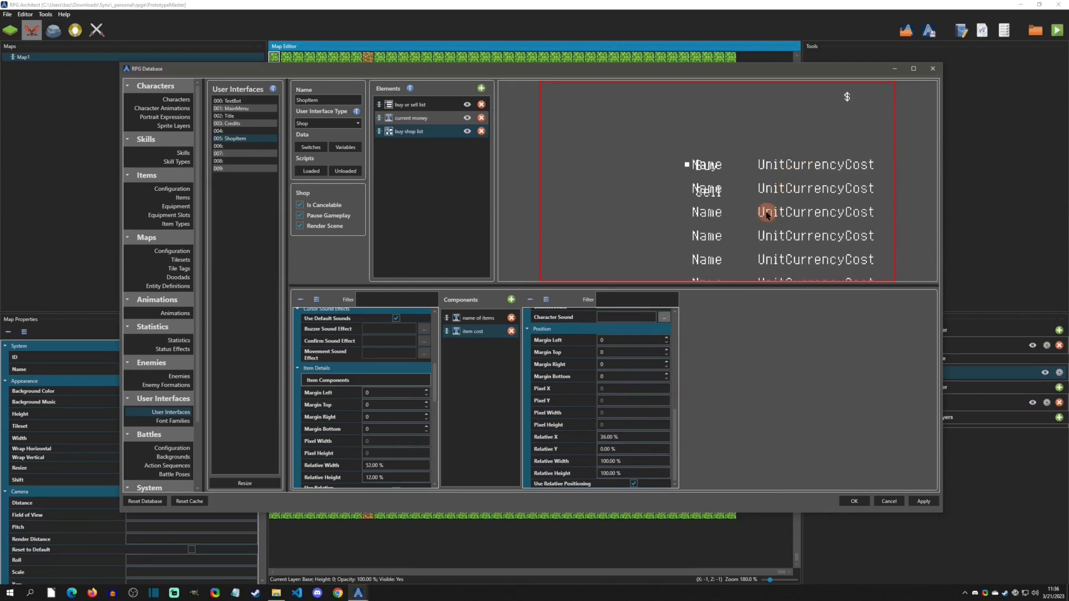
- Add a third text component to the buy shop list's item components, named "$" with the text "$"
click(411, 118)
click(372, 419)
mouse_move(373, 421)
mouse_down()
mouse_move(390, 412)
mouse_move(382, 446)
mouse_move(382, 427)
mouse_up()
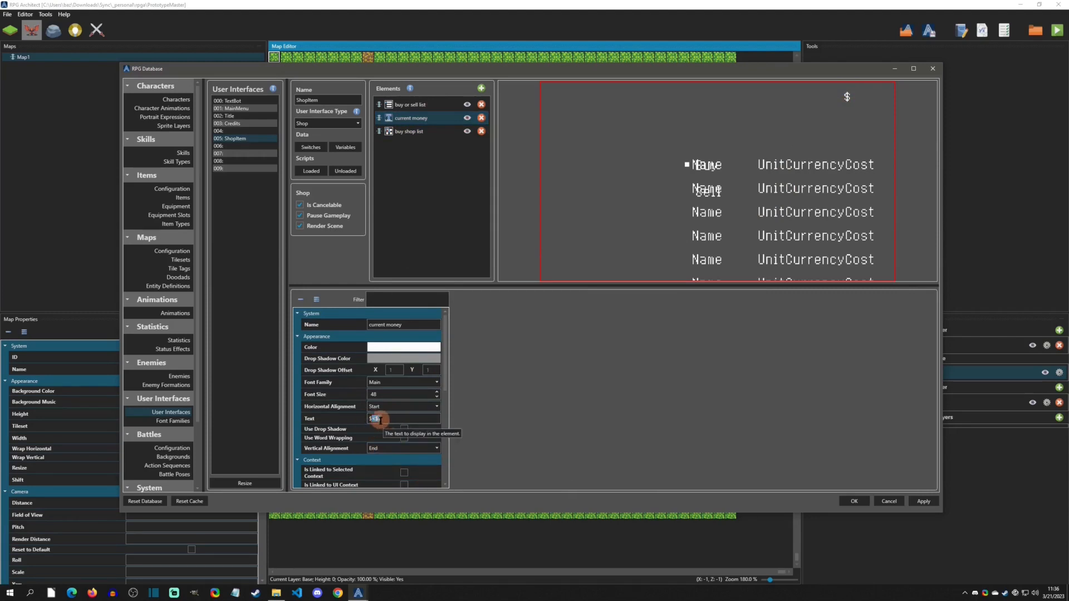
click(416, 132)
drag(437, 329, 432, 365)
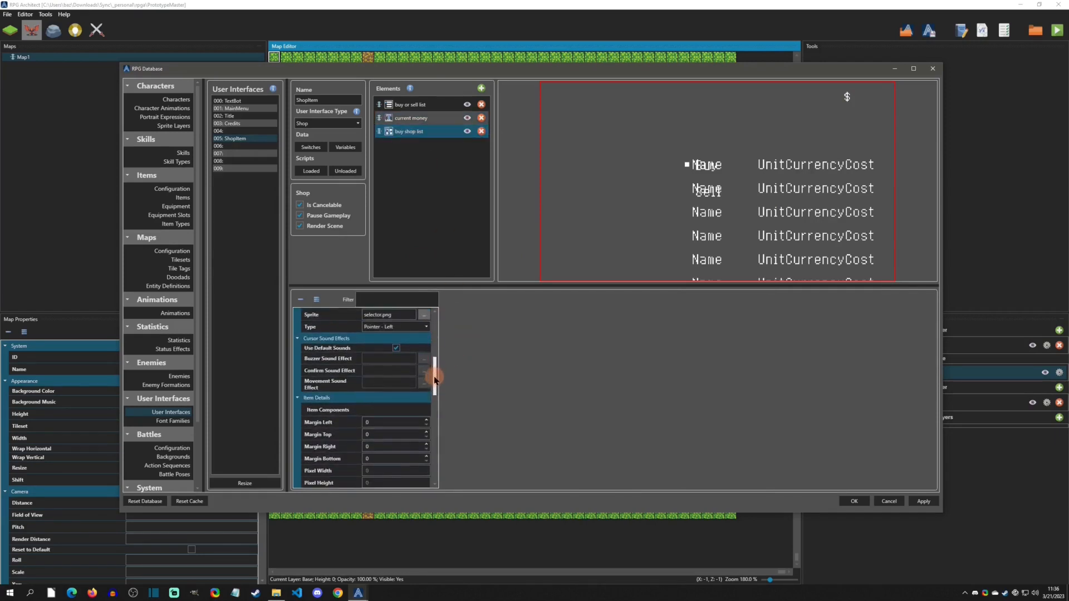
click(394, 410)
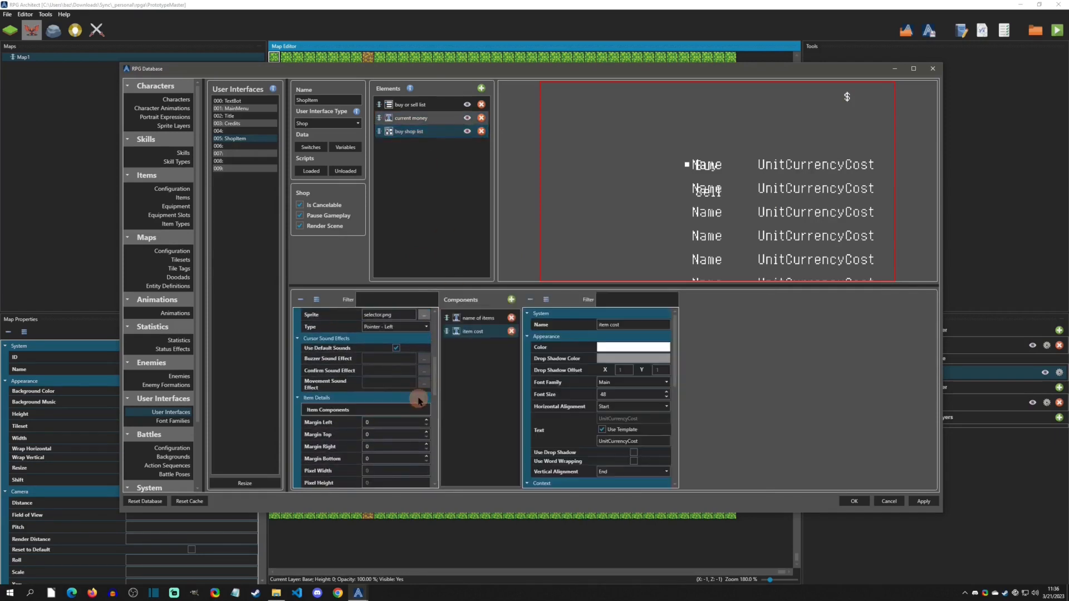
click(511, 300)
click(532, 330)
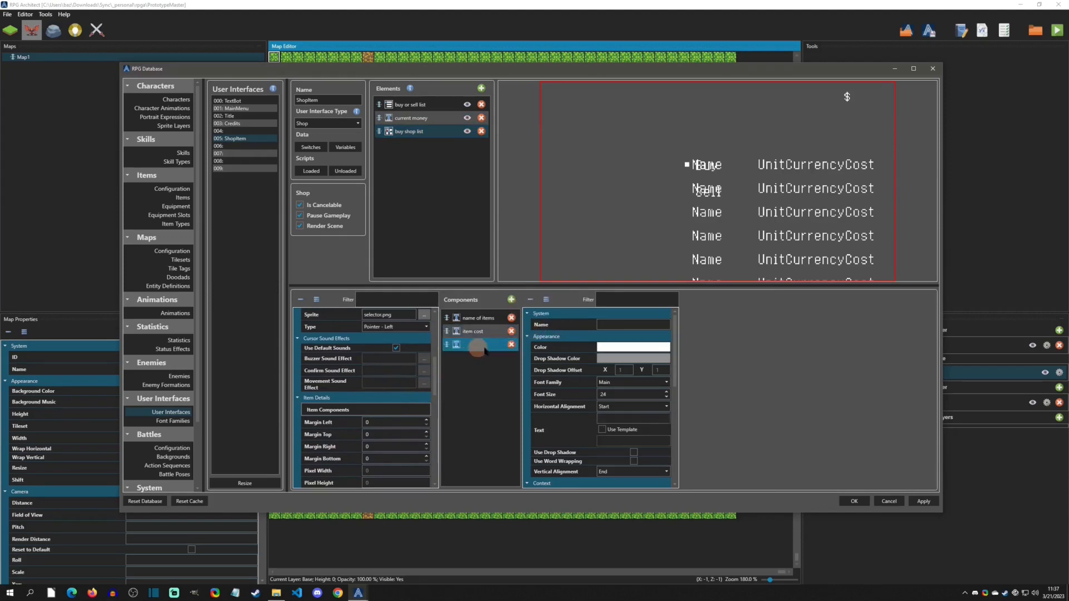
click(615, 324)
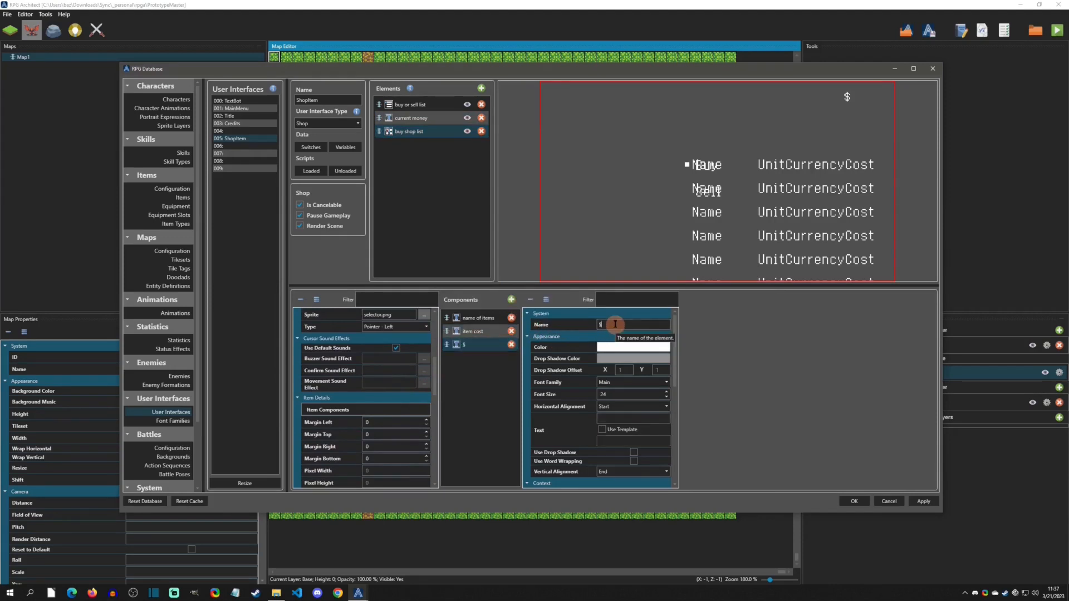
click(620, 418)
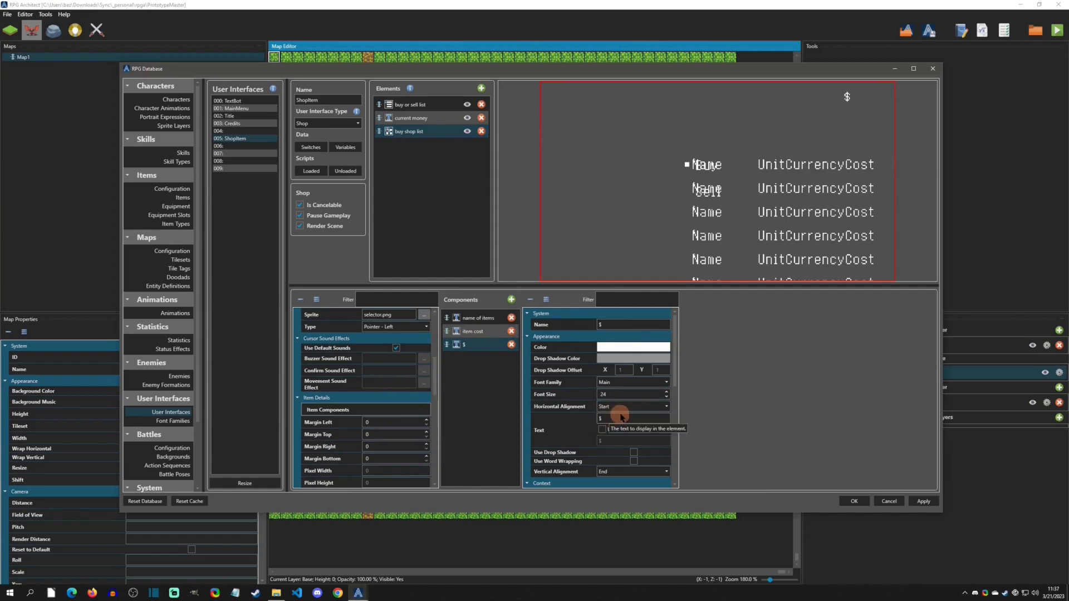
- Set the "$" component's font size to 48 and its relative X position to 31%
drag(626, 394, 573, 396)
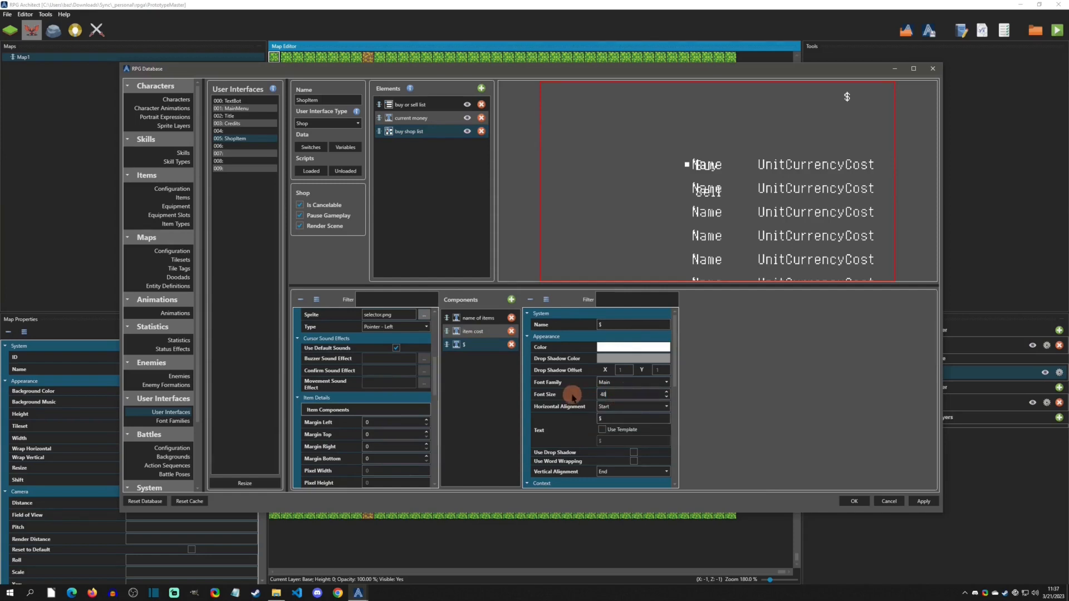
drag(673, 363, 682, 457)
click(626, 437)
scroll(634, 437, up, 20)
scroll(635, 437, up, 8)
scroll(635, 437, up, 3)
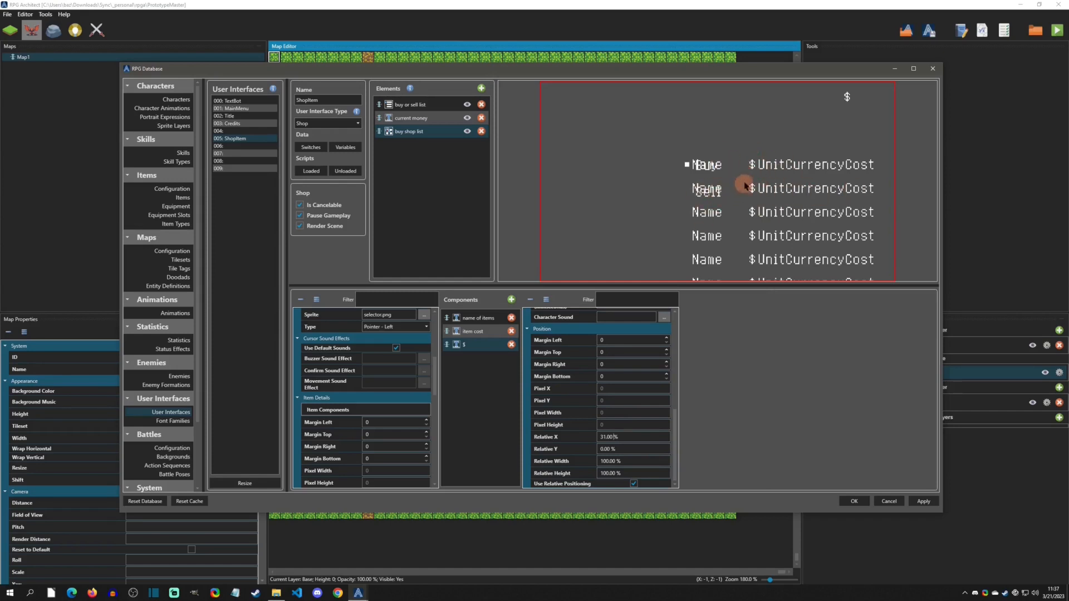
- Set the buy shop list's relative X position to 36% and apply the database changes
drag(436, 369, 436, 400)
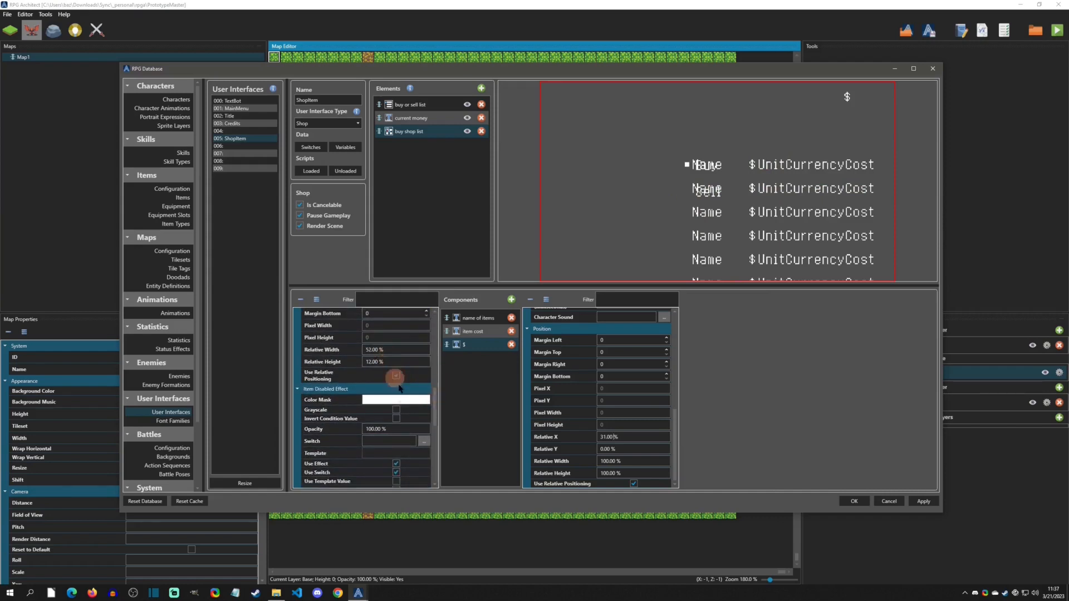
drag(432, 411, 432, 450)
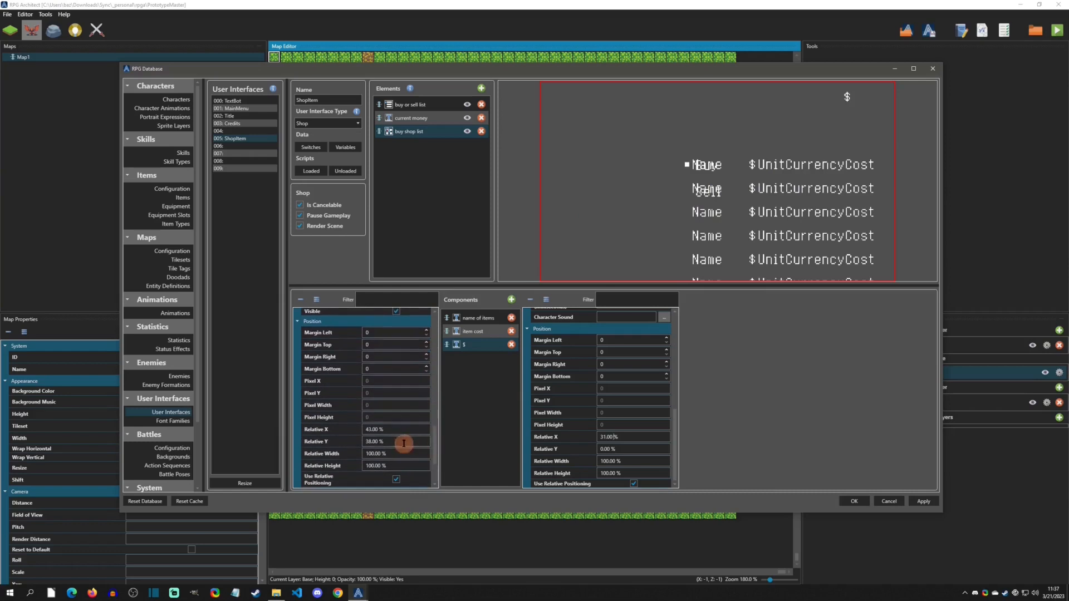
scroll(409, 428, down, 6)
scroll(409, 429, down, 15)
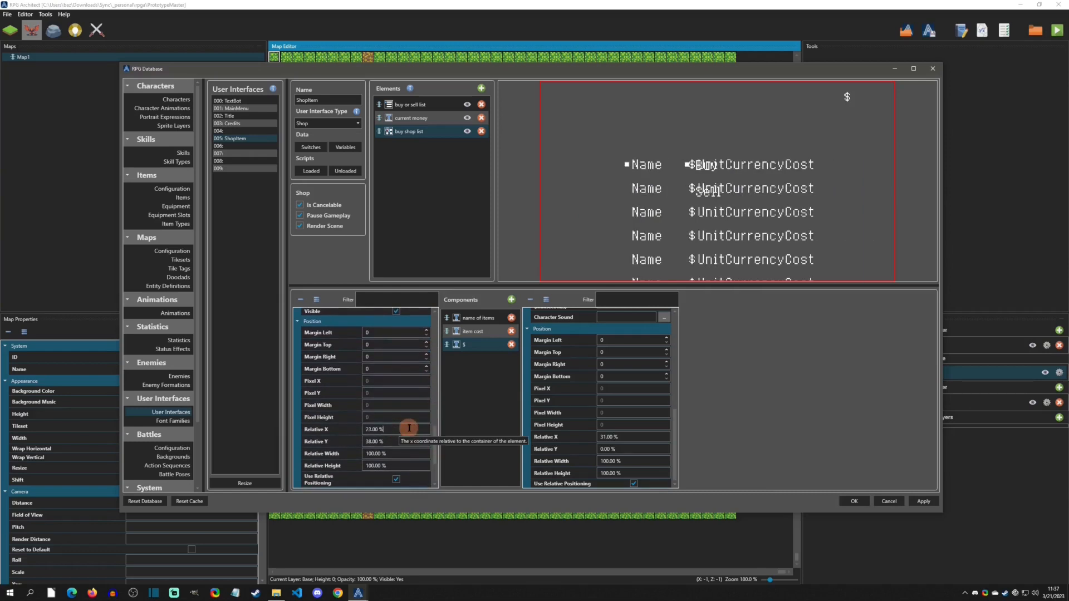
scroll(410, 428, up, 7)
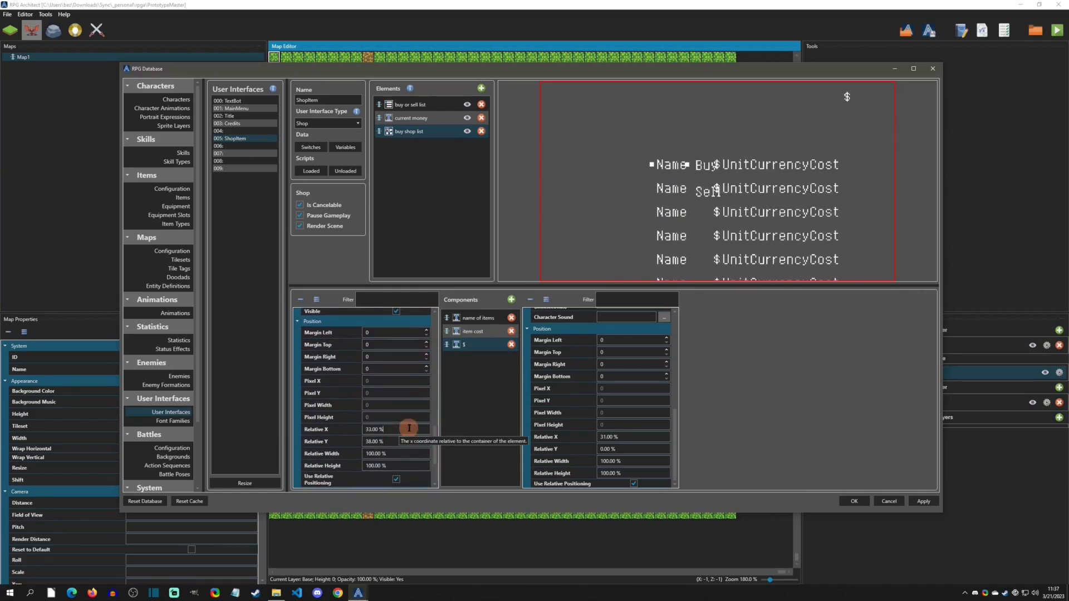
scroll(410, 429, down, 1)
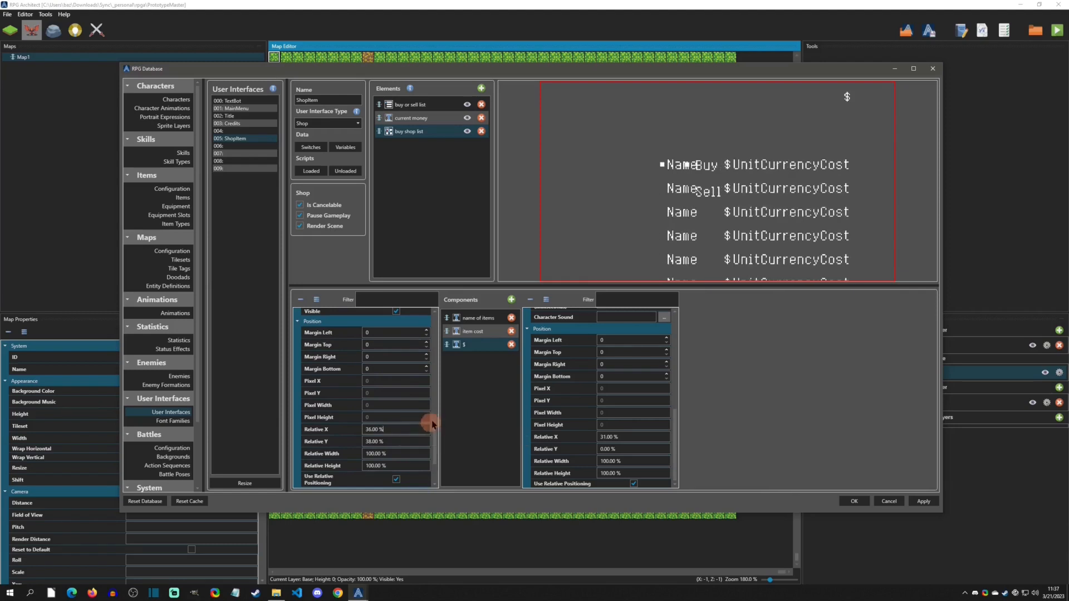
click(854, 501)
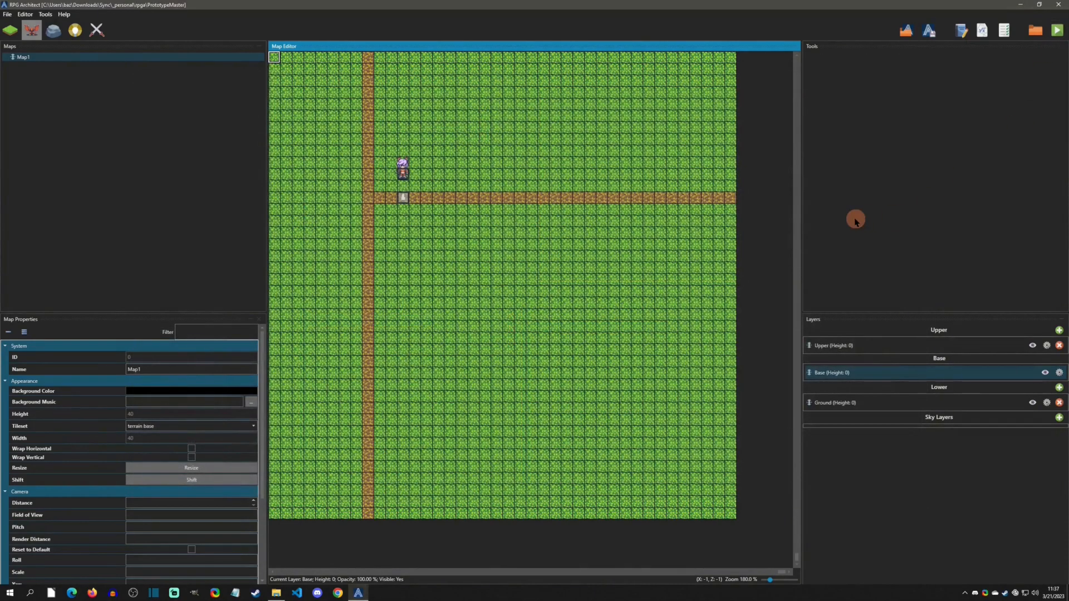
- Playtest the game, open the shop and choose Buy to check the item prices, then close the test window
key(F5)
key(Up)
key(Return)
key(Down)
key(Up)
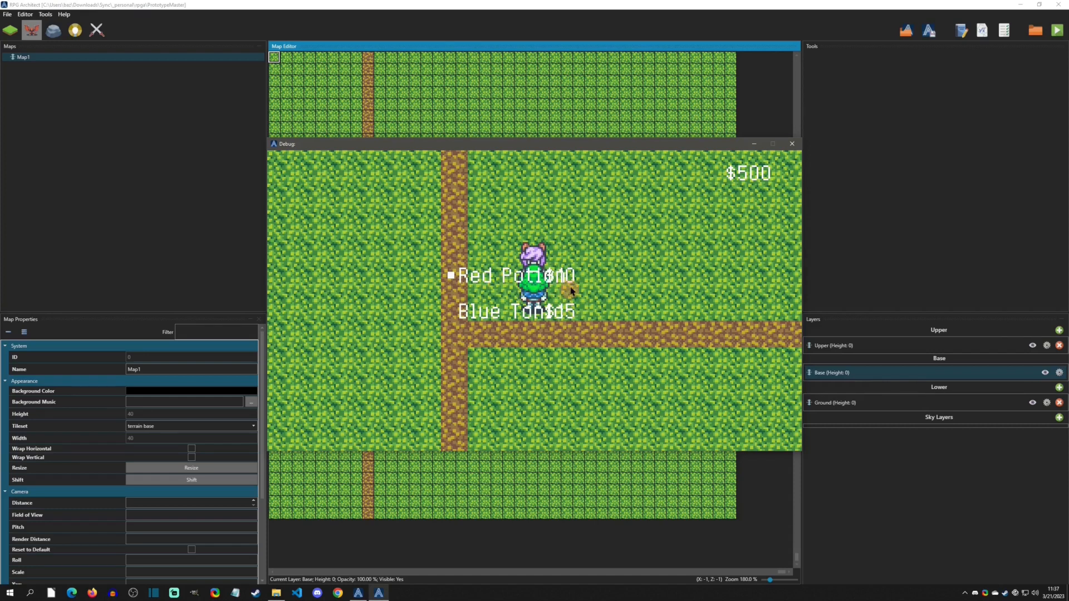
click(793, 145)
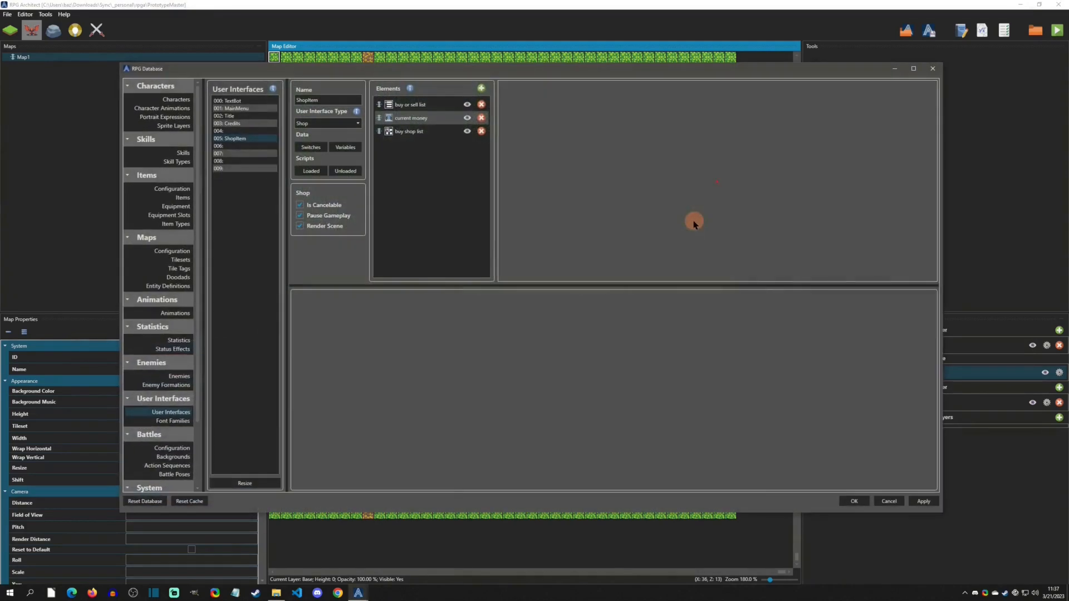
- Reopen the buy shop list's item components and set the "$" component's relative X position to 56%
click(422, 119)
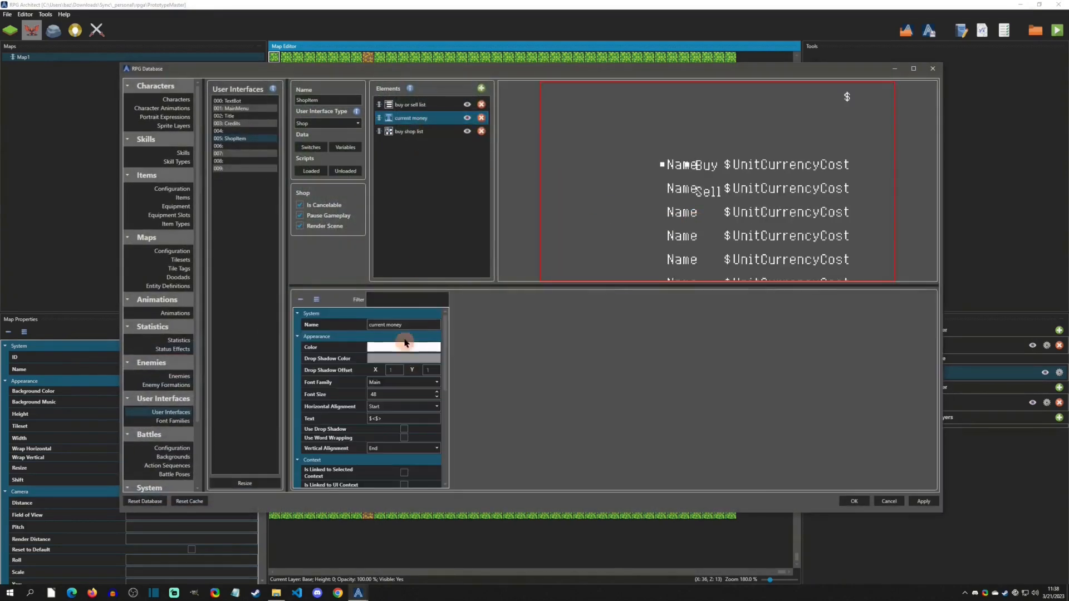
click(424, 132)
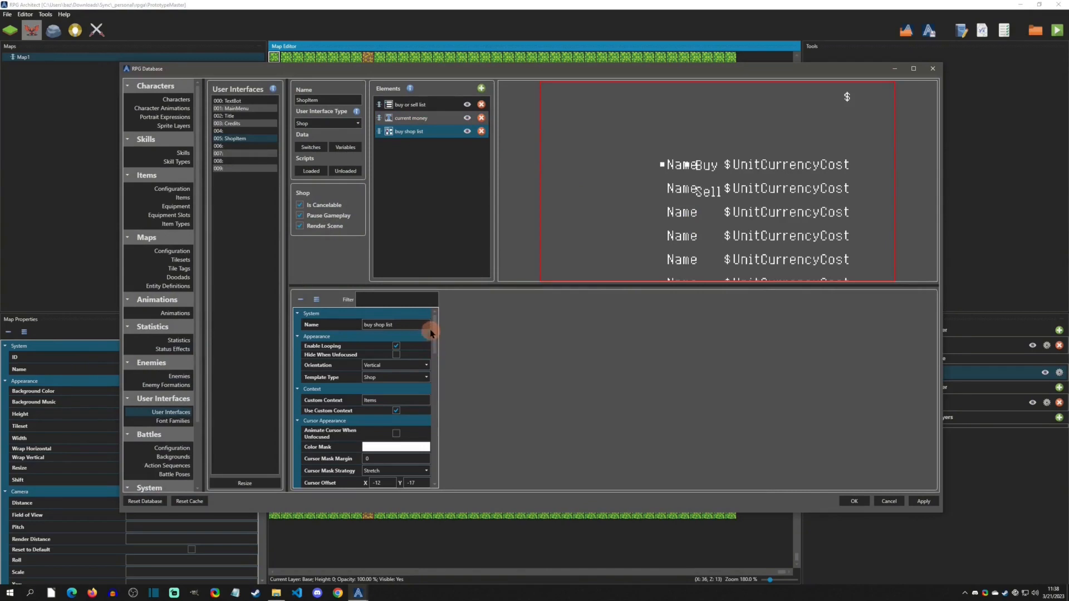
drag(434, 329, 433, 389)
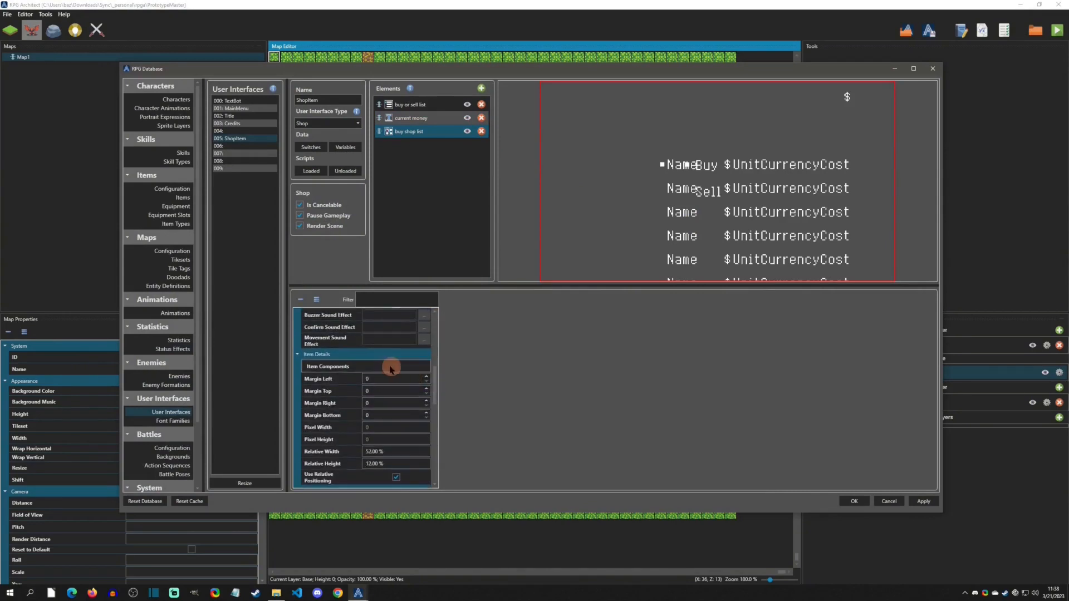
click(387, 366)
click(476, 318)
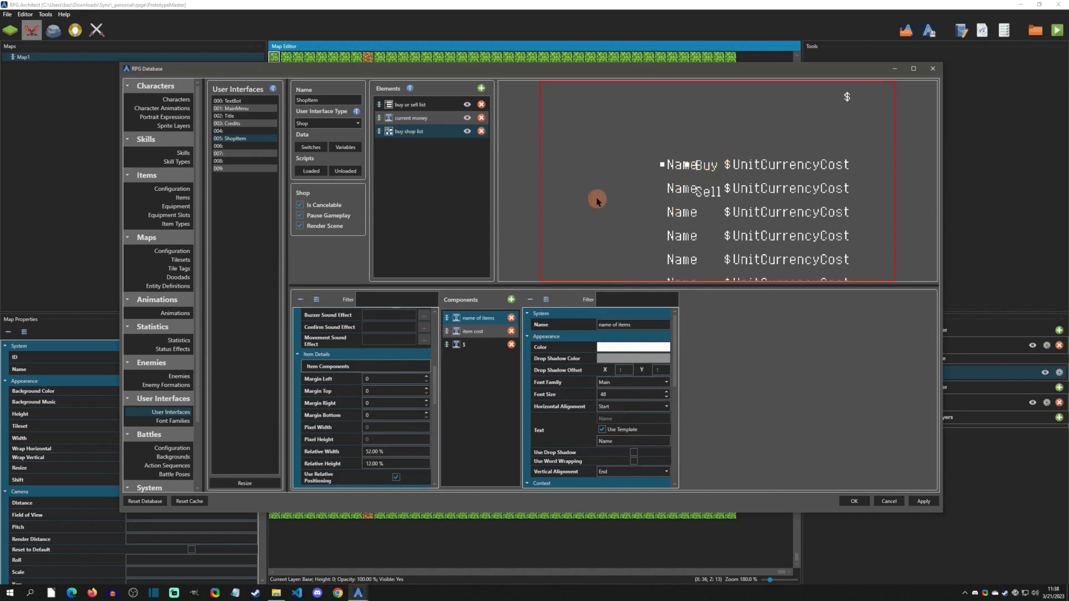
click(469, 346)
drag(676, 370, 676, 470)
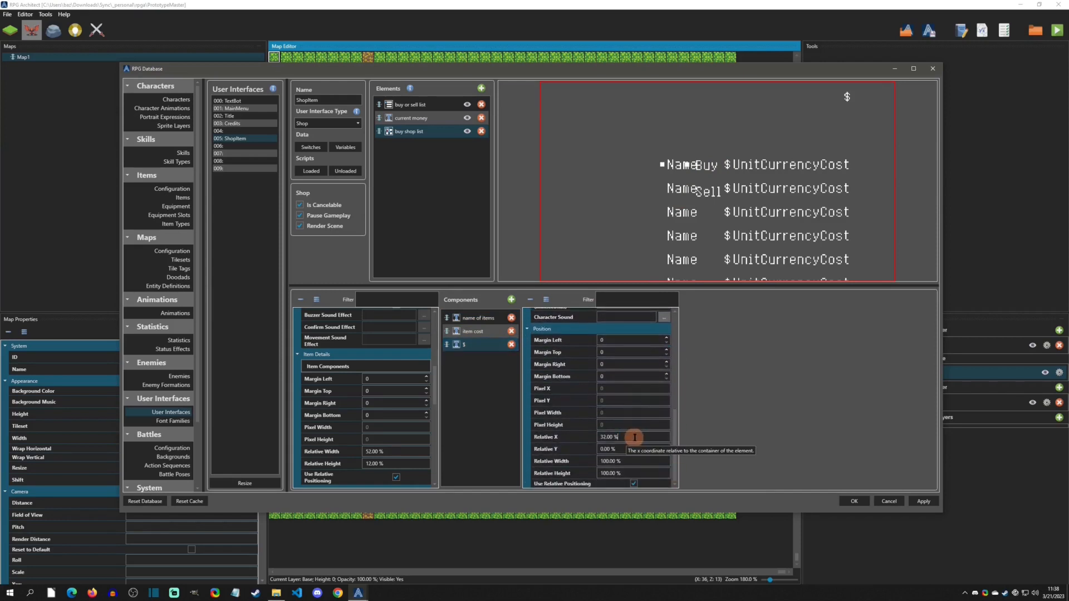
scroll(636, 438, up, 20)
scroll(635, 438, up, 4)
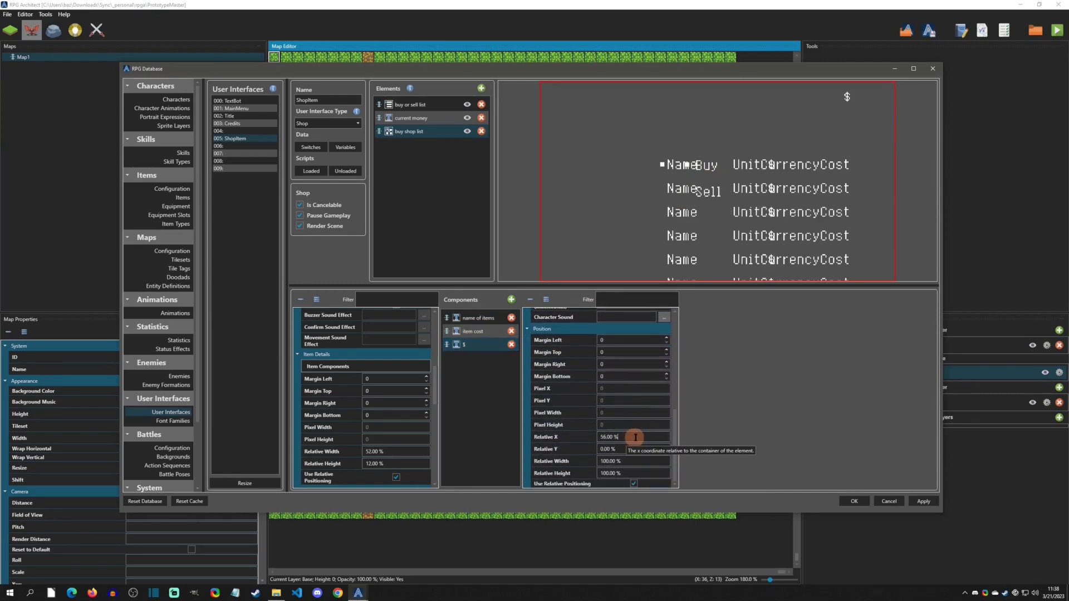
- Set the item cost component's relative X position to 61%
click(476, 331)
drag(676, 366, 673, 478)
scroll(630, 435, up, 20)
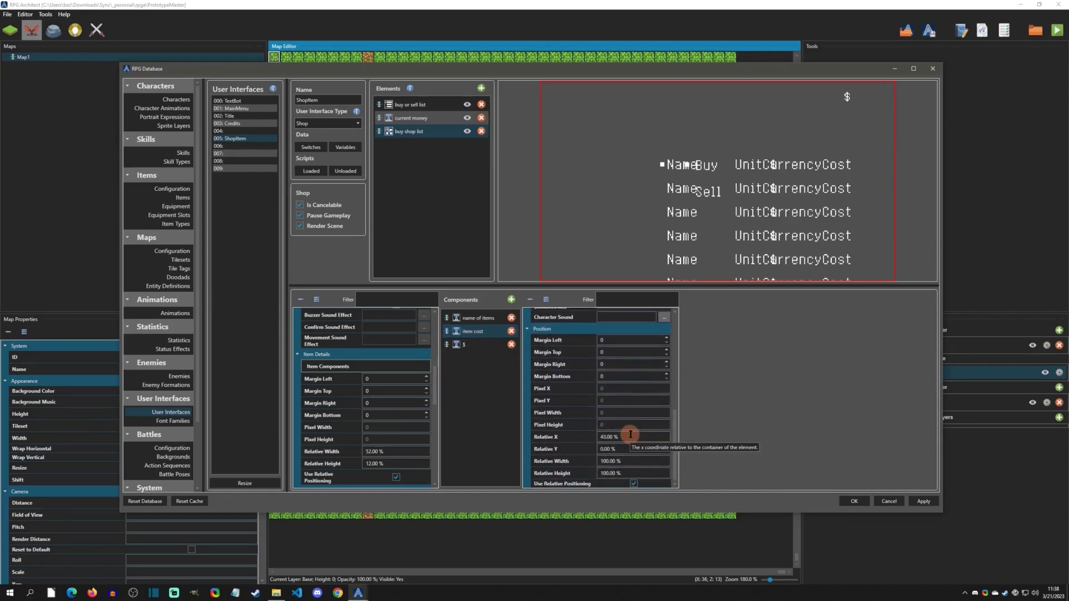
scroll(630, 435, up, 3)
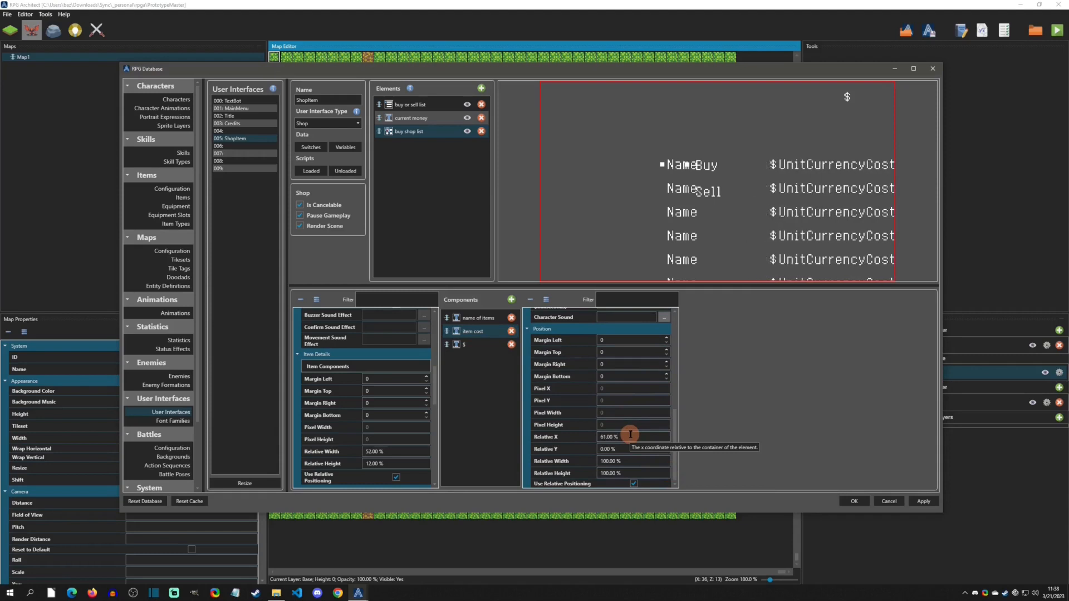
- Set the item cost component's relative X position to 62% and confirm the database changes
key(Up)
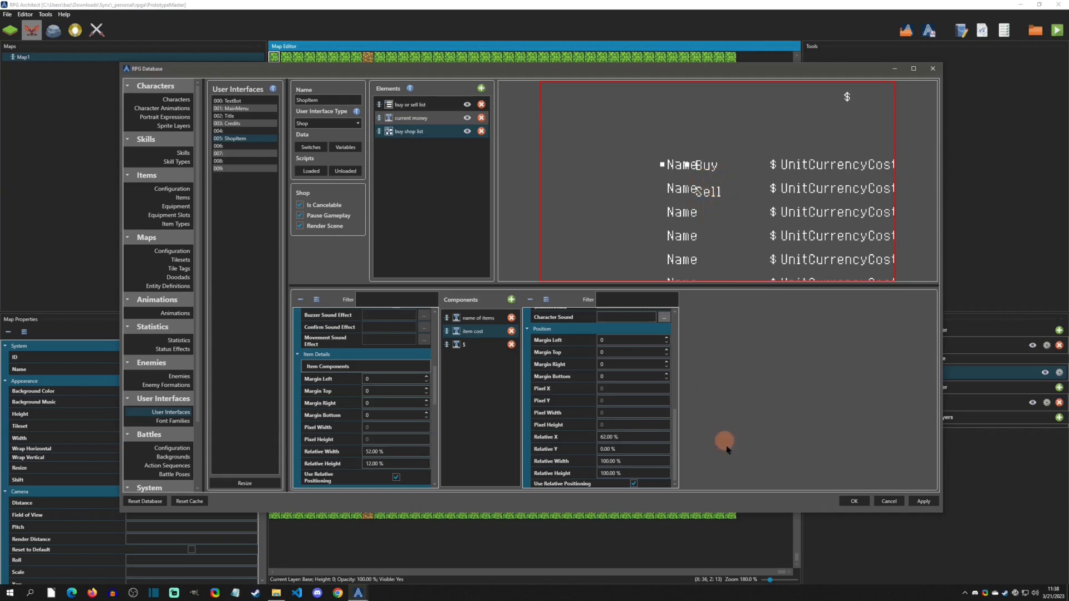
click(853, 501)
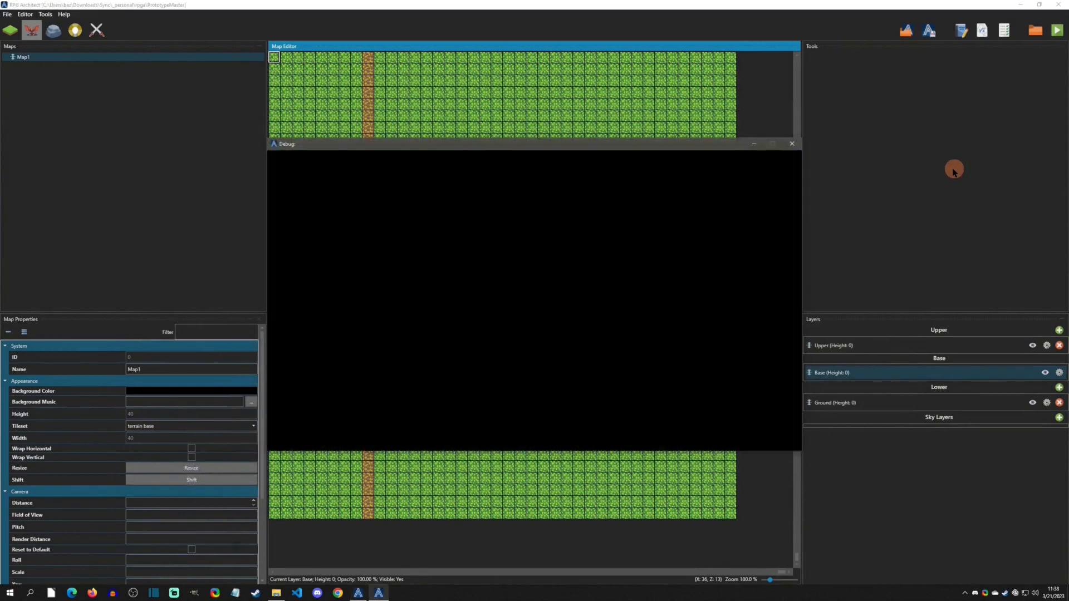
- Playtest the game, open the shop, choose Buy to check the item list layout, then close the test window
key(Up)
key(Return)
key(Down)
key(Up)
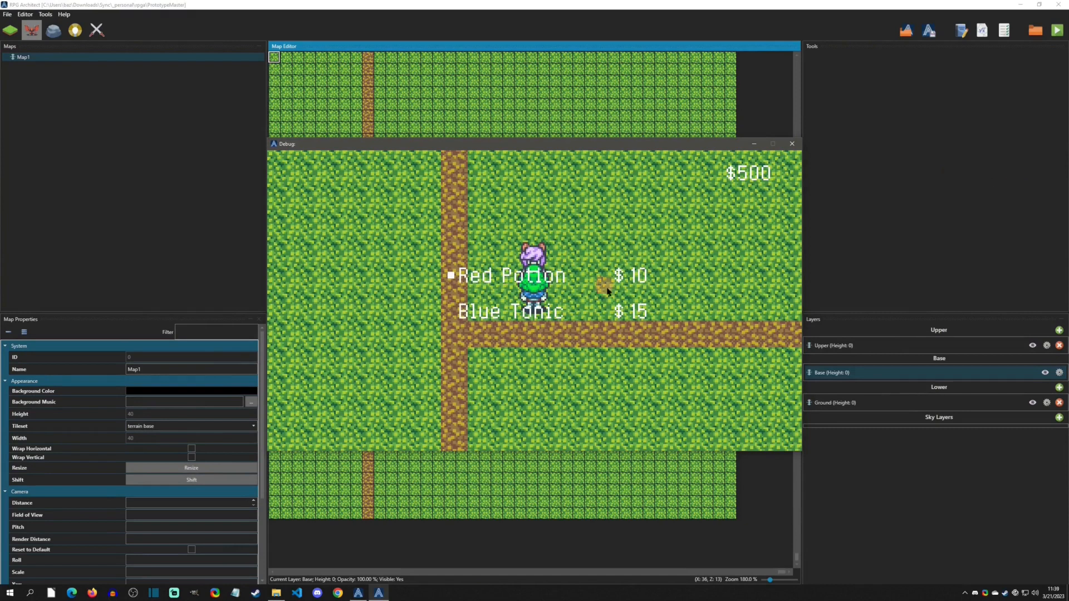
key(Down)
key(Up)
key(Escape)
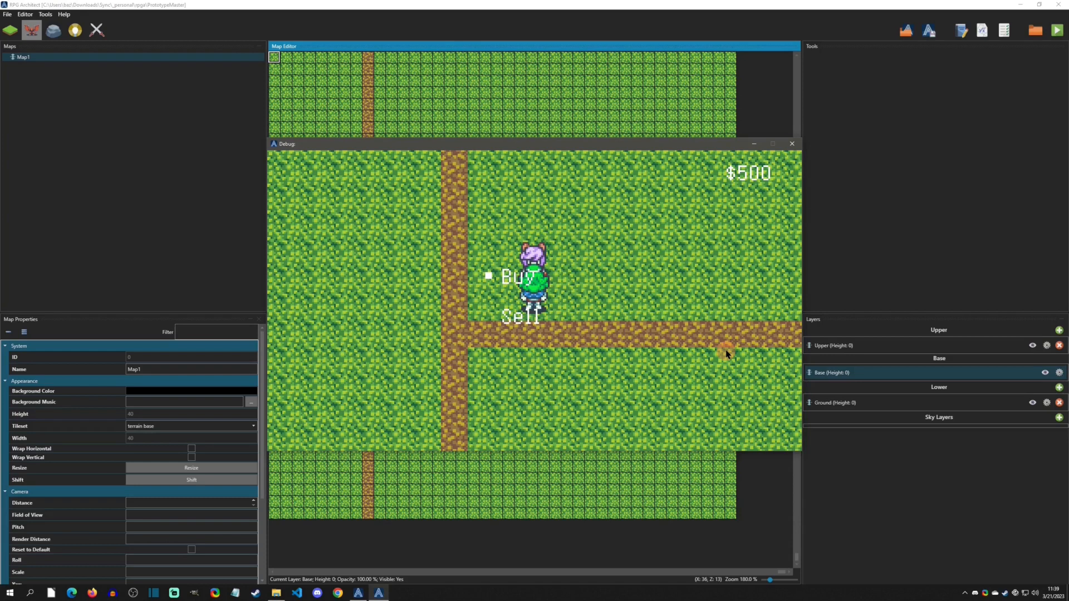
click(787, 145)
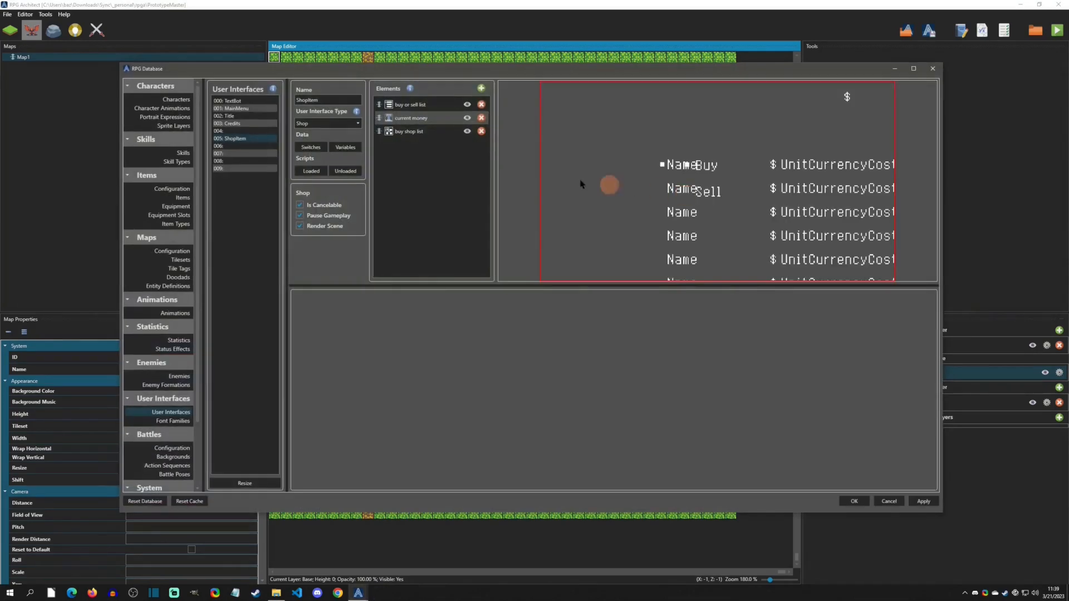
- In the buy shop list's Execute script, add a Save Unique ID to Variable command targeting a local variable
click(411, 104)
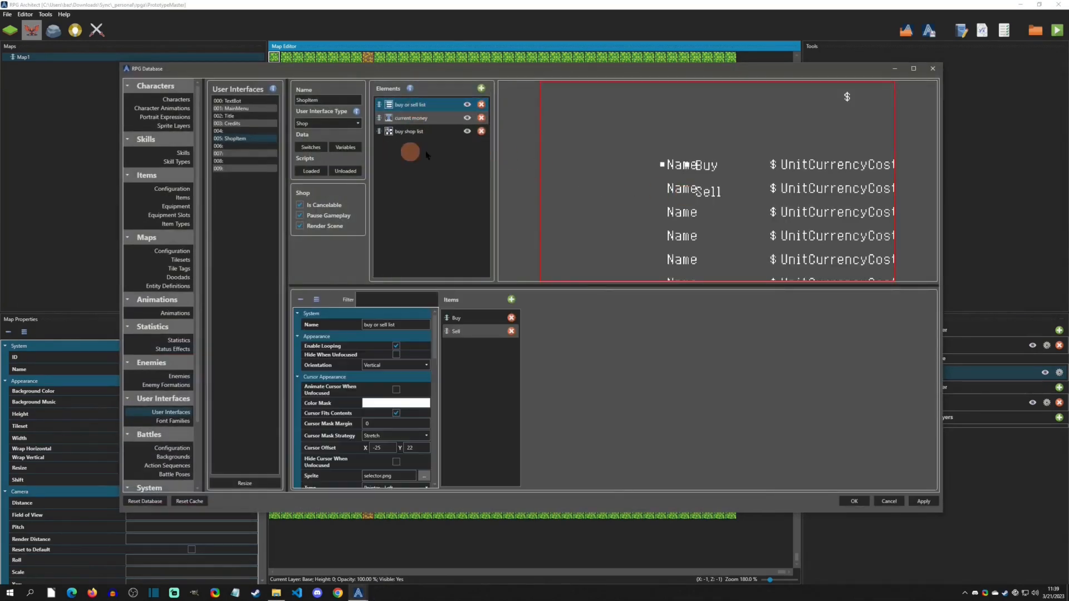
drag(436, 339, 436, 486)
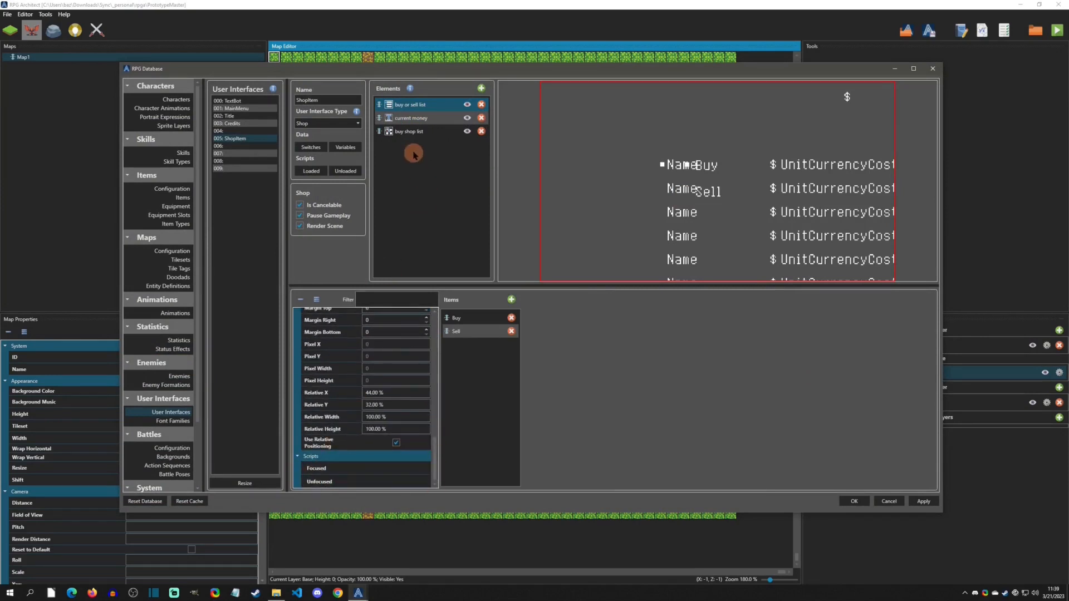
click(413, 131)
drag(432, 325, 412, 374)
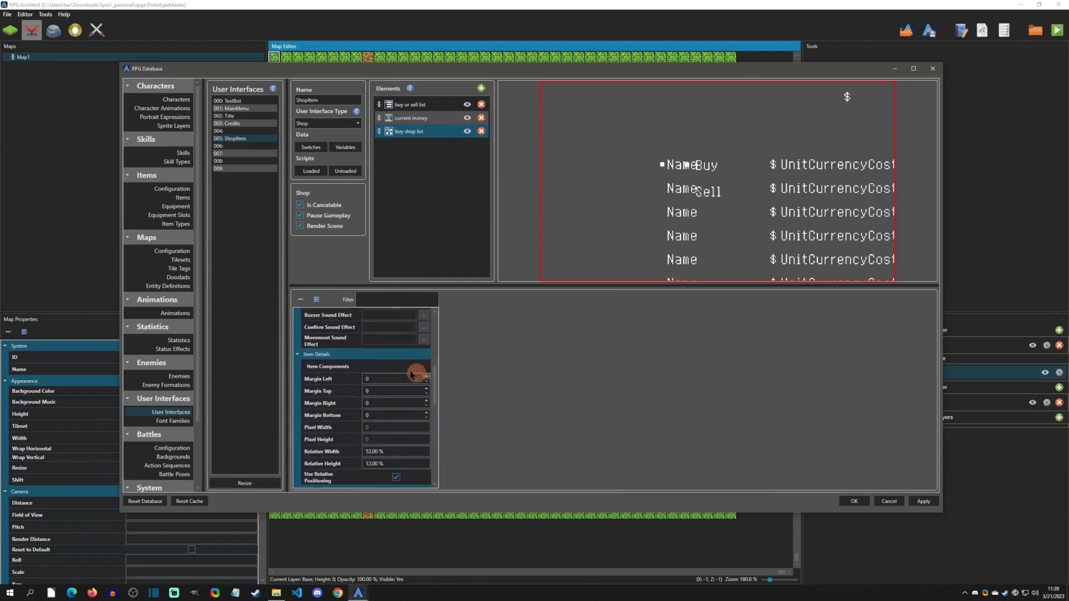
click(411, 371)
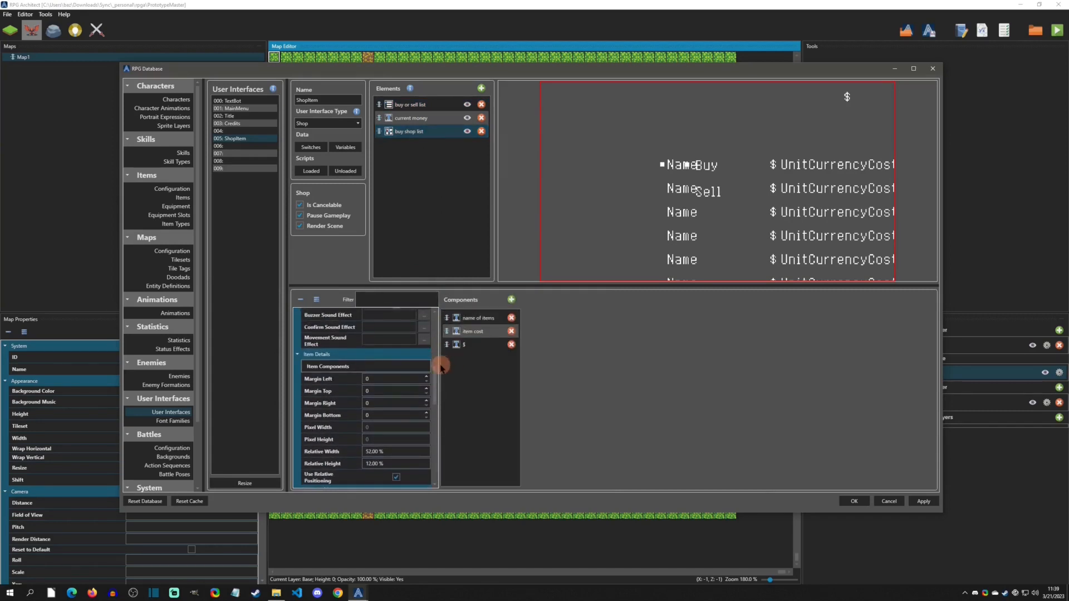
drag(432, 365, 432, 470)
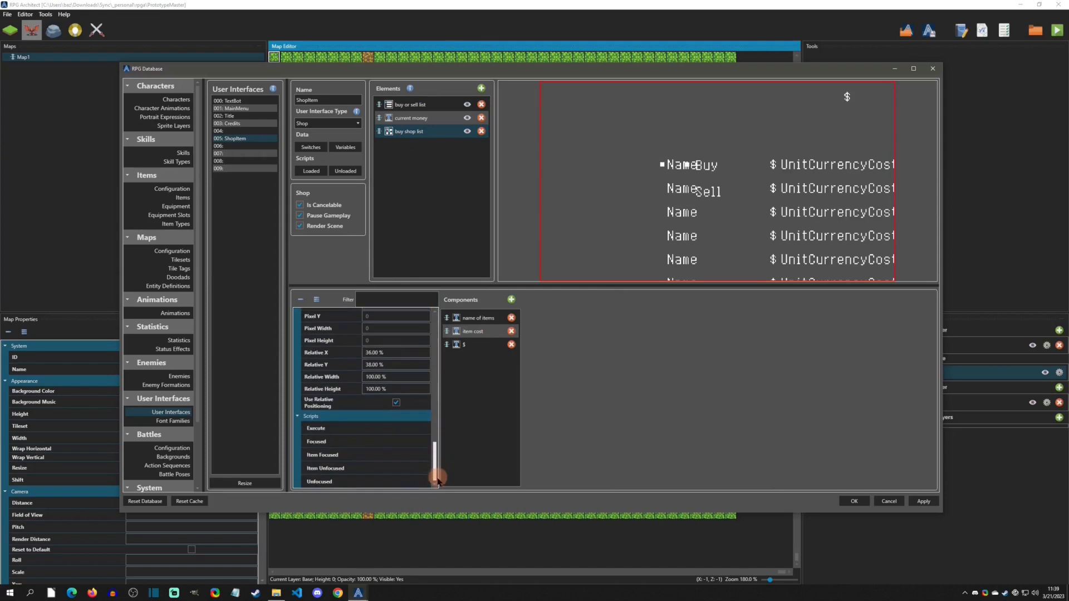
click(318, 441)
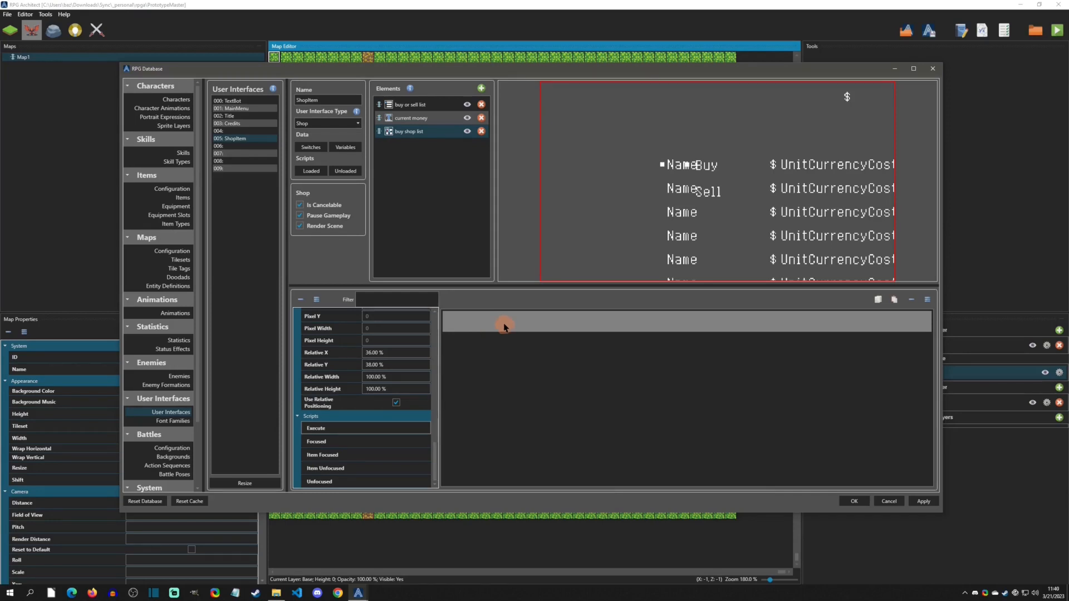
click(504, 322)
right_click(509, 322)
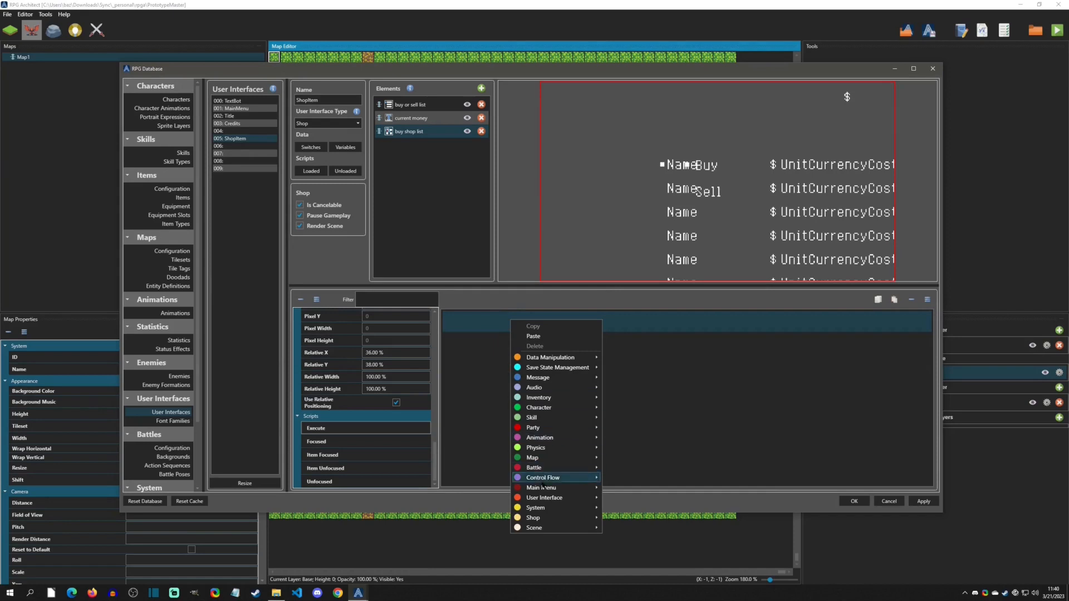
mouse_move(538, 498)
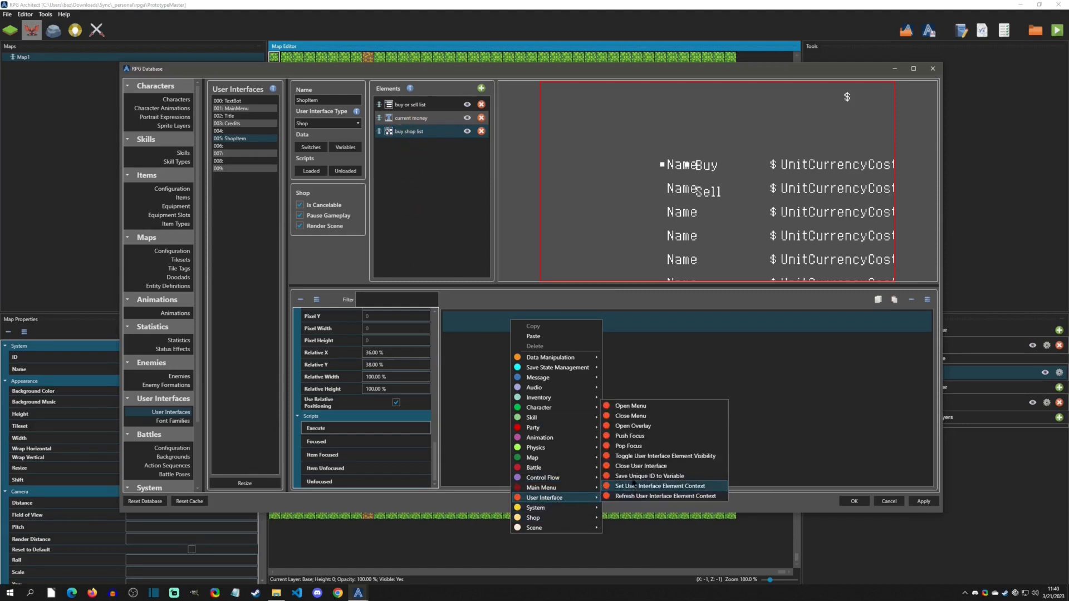
click(633, 476)
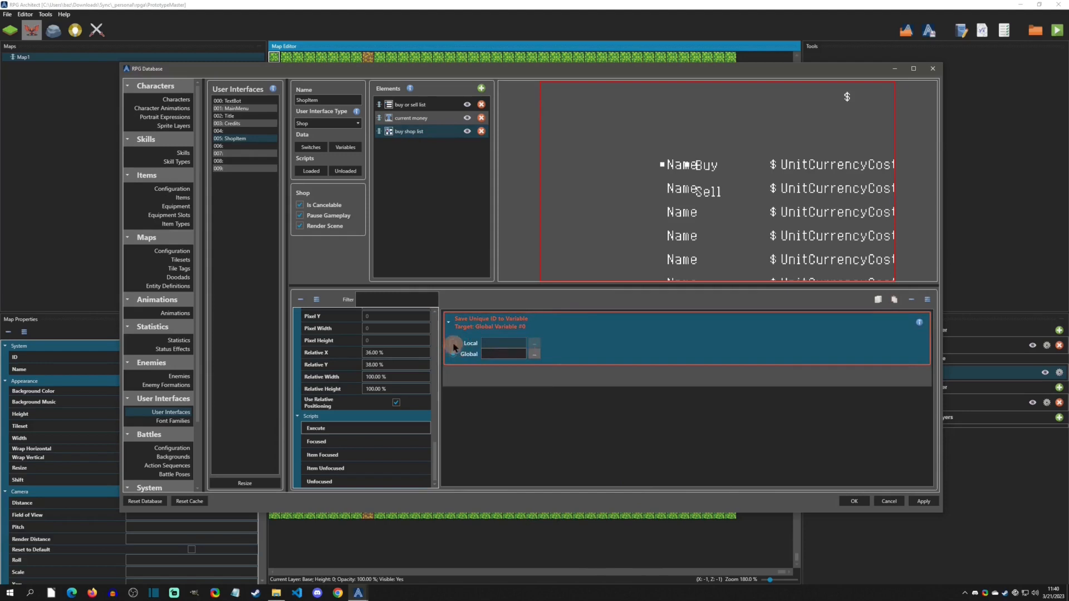
click(453, 344)
click(457, 355)
click(454, 344)
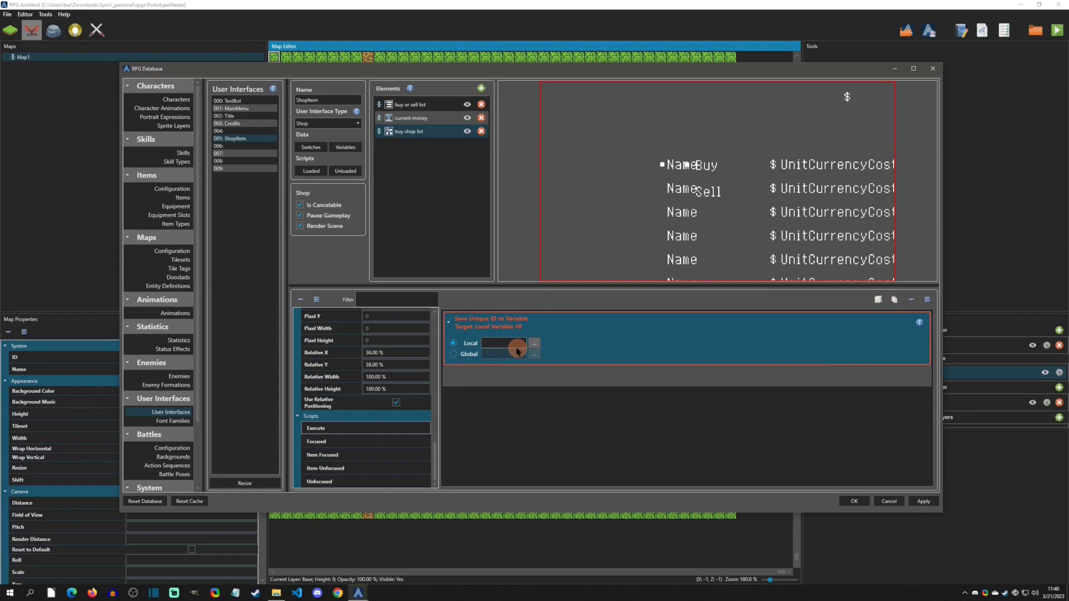
- Resize the local variables, name variable 000 buyId, and select it as the command's target
click(534, 344)
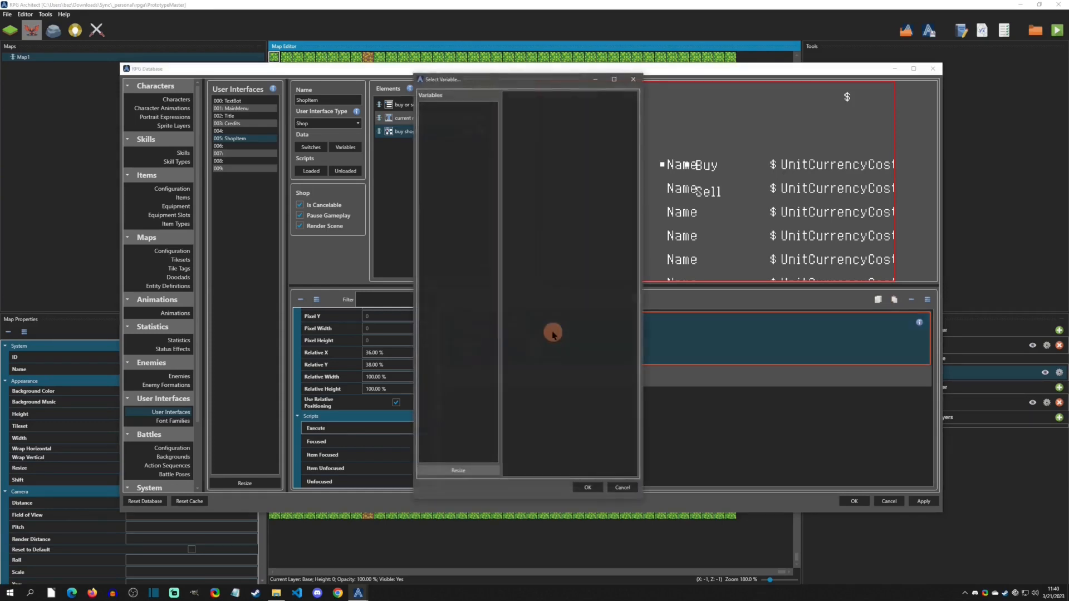
click(459, 471)
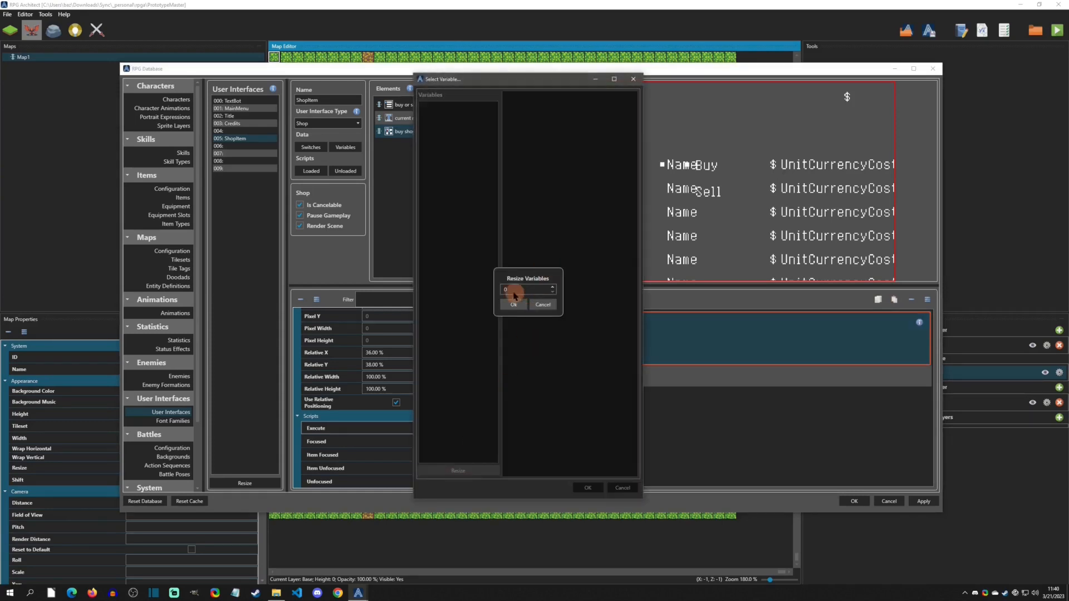
click(513, 305)
click(440, 107)
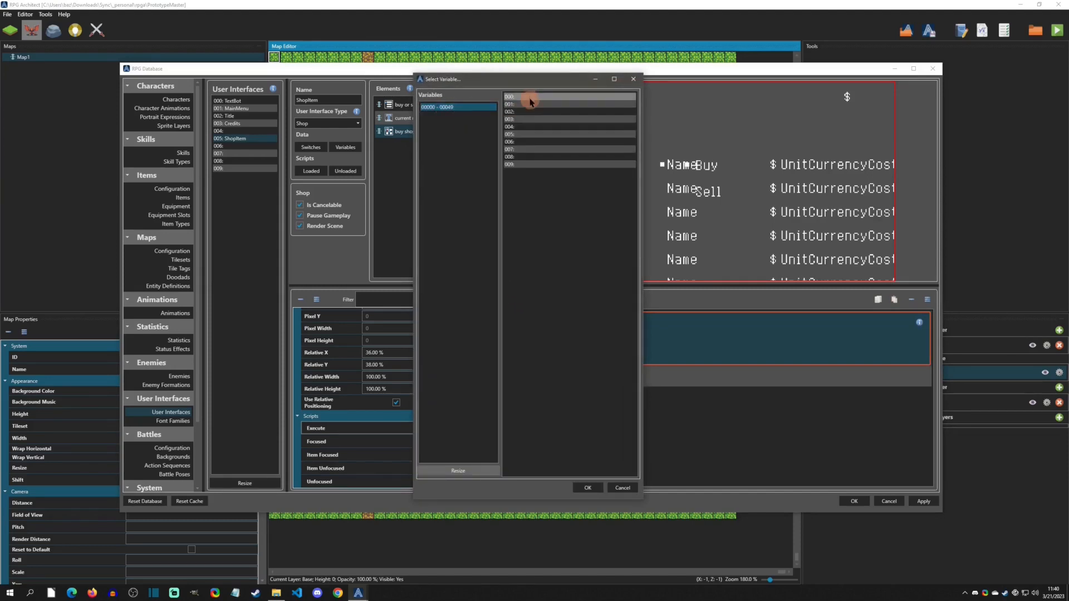
click(530, 102)
click(520, 449)
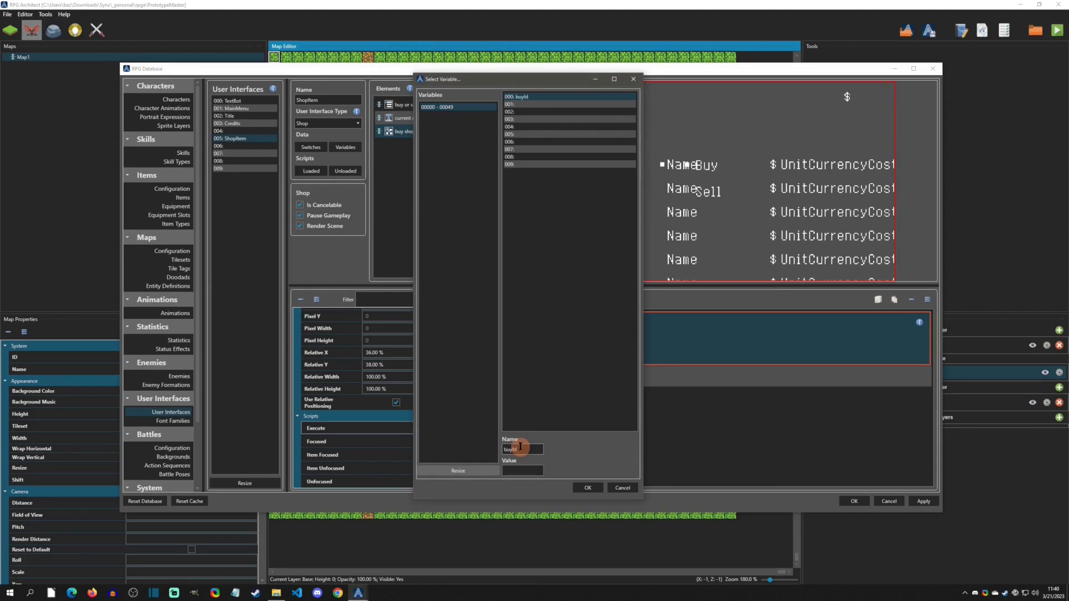
click(587, 488)
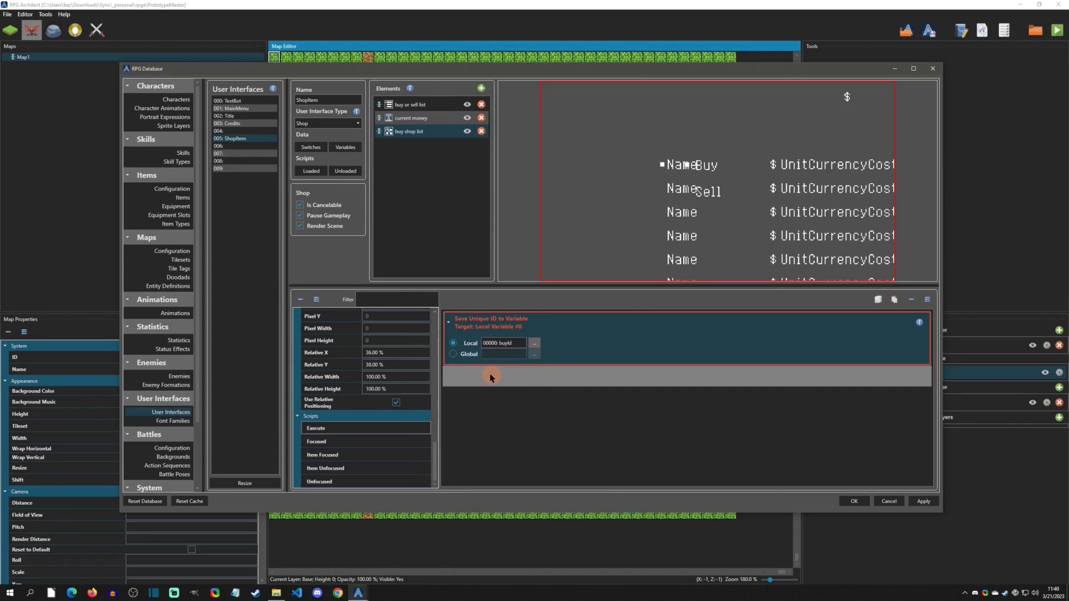
- Add an Adjust Shop Item Quantity command using local variable buyId as the shop item with quantity 1
right_click(491, 377)
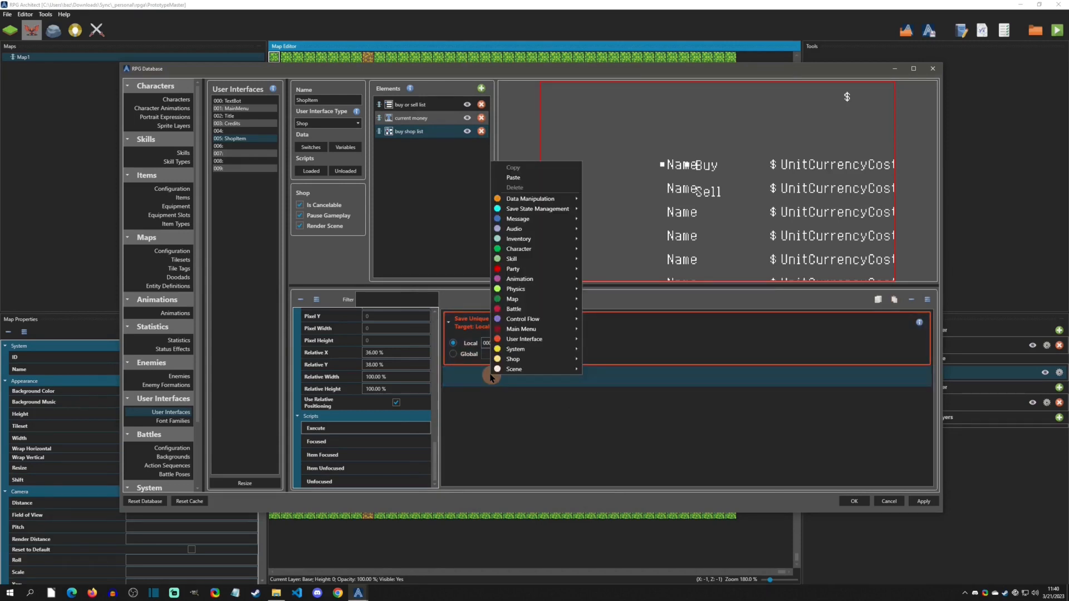
mouse_move(502, 363)
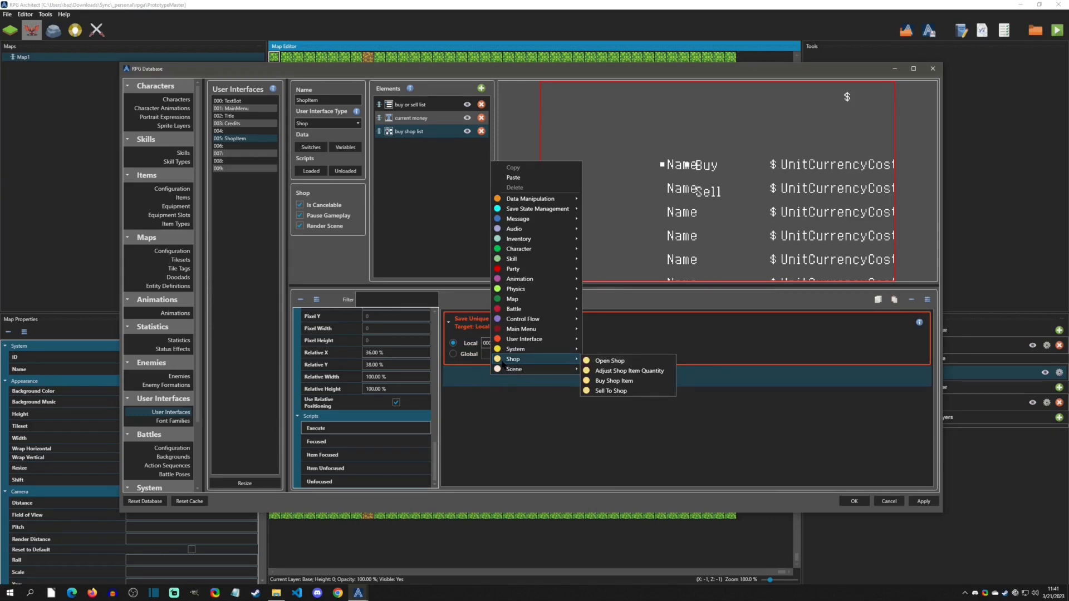
click(638, 372)
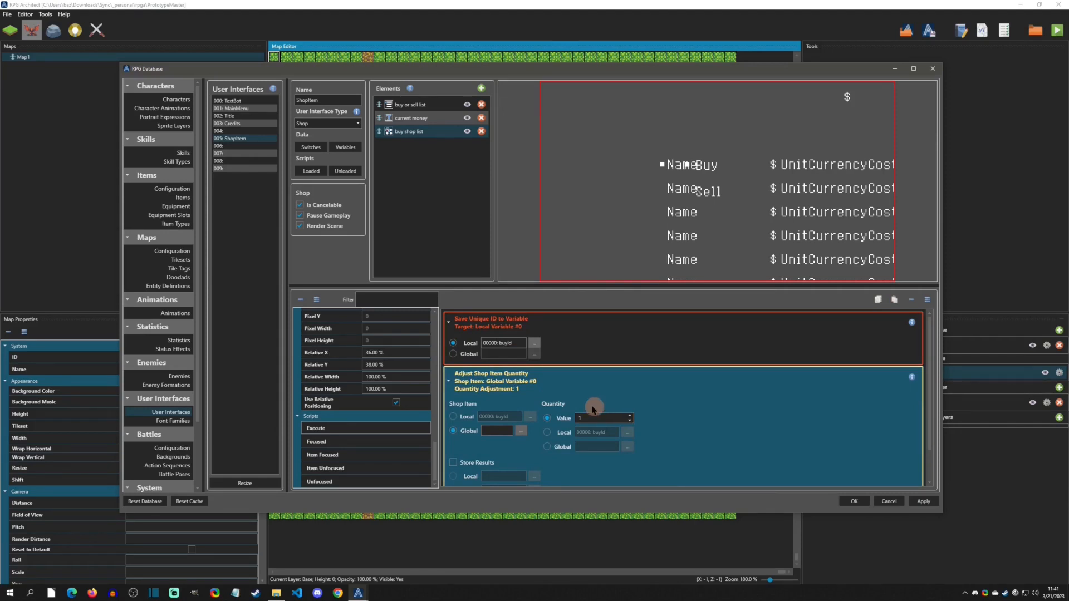
click(453, 417)
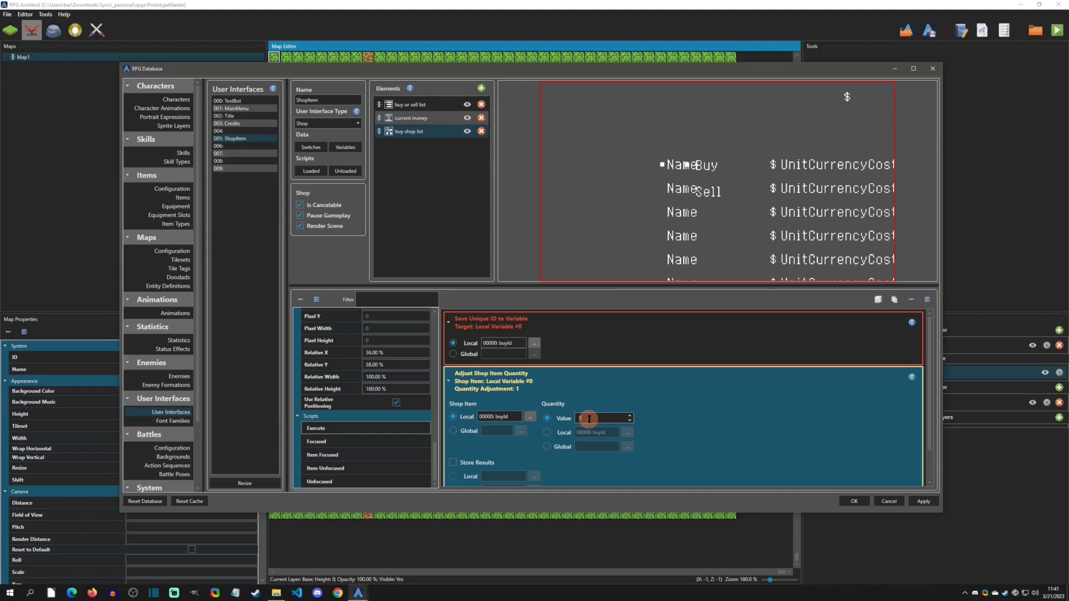
click(579, 419)
text(-)
drag(596, 417, 558, 418)
text(1)
click(551, 380)
- Add a Buy Shop Item command and set its shop item to local variable buyId
right_click(523, 409)
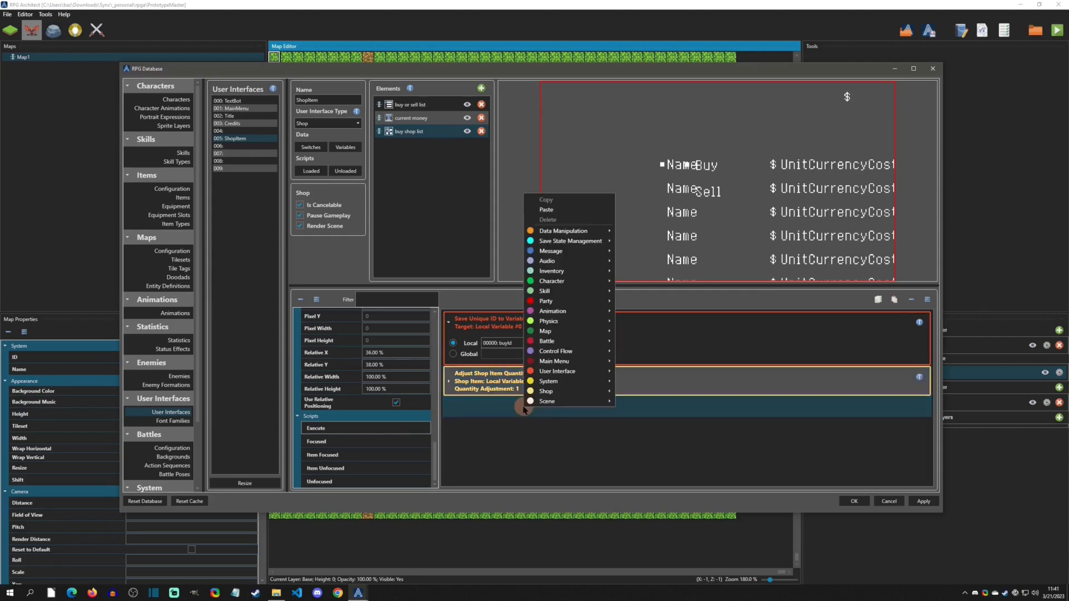
mouse_move(557, 391)
click(645, 413)
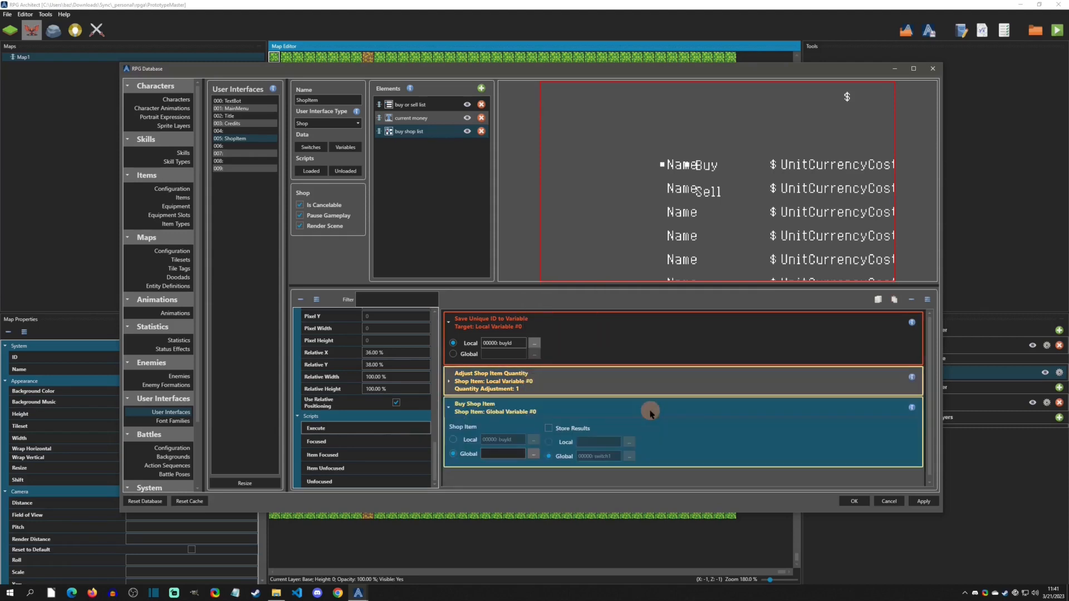
click(455, 440)
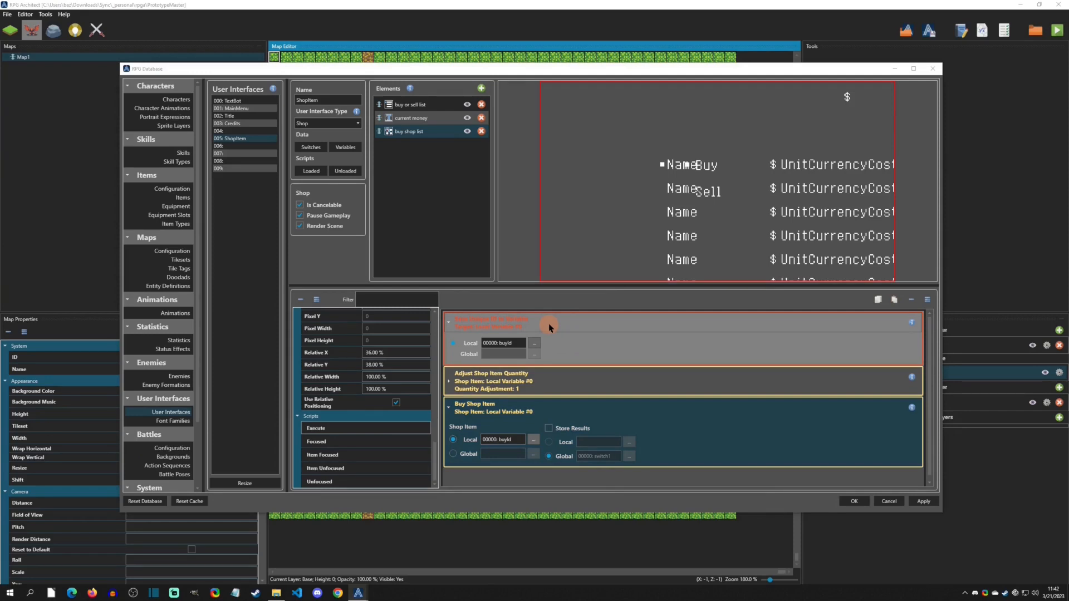
- Review the script's Adjust Shop Item Quantity and Buy Shop Item commands by expanding and collapsing them
click(557, 385)
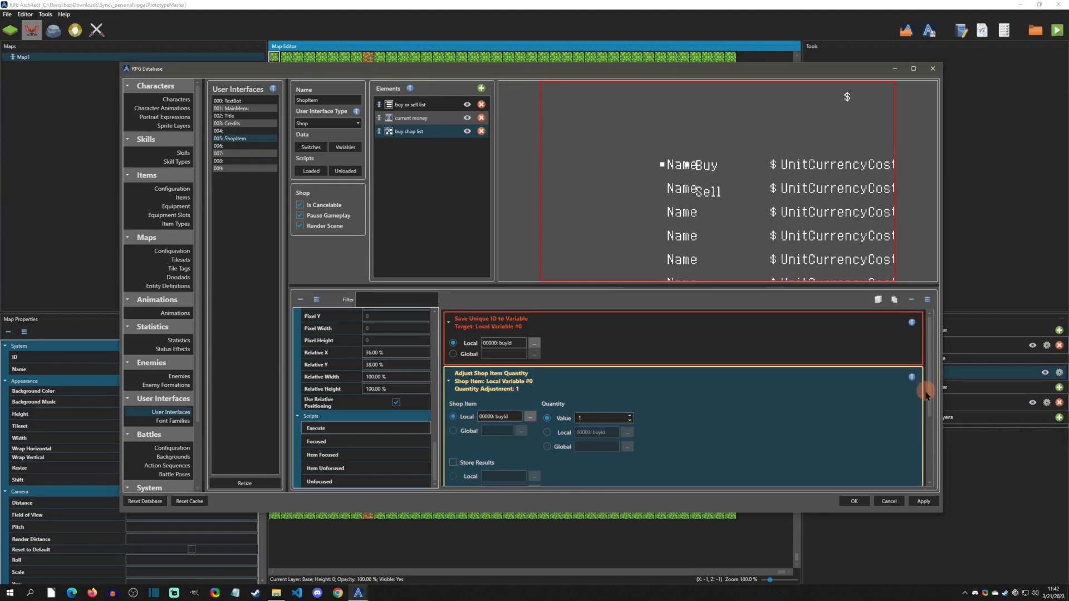
drag(927, 383, 933, 444)
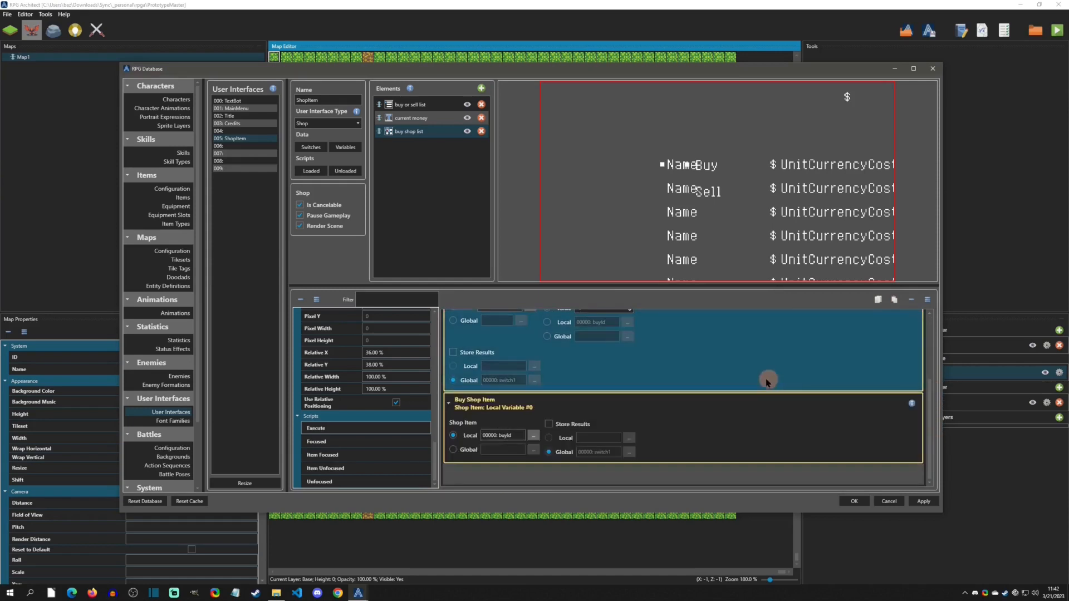
click(643, 409)
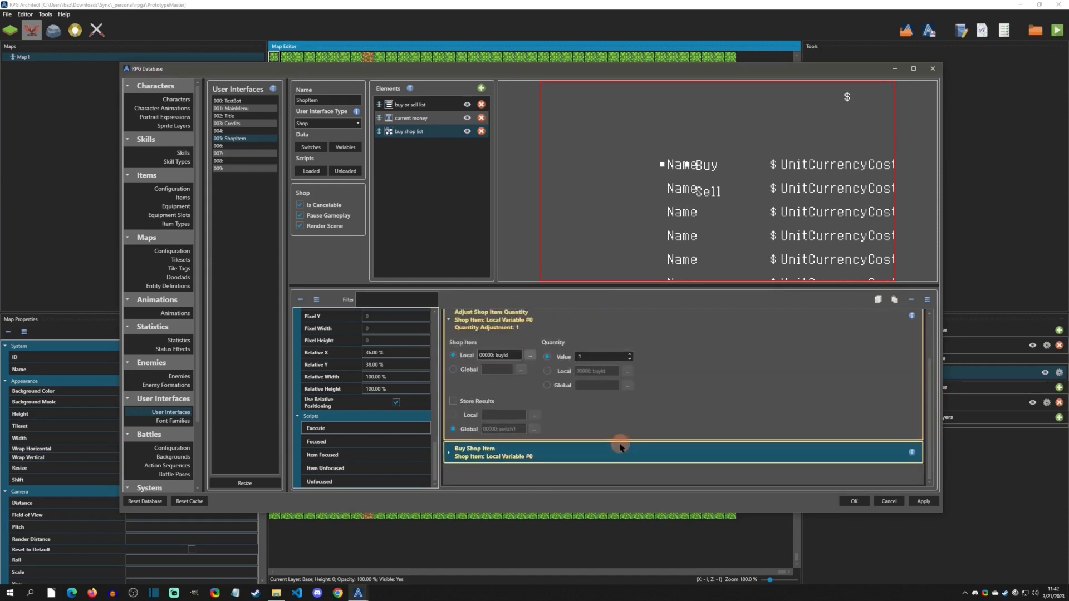
click(616, 446)
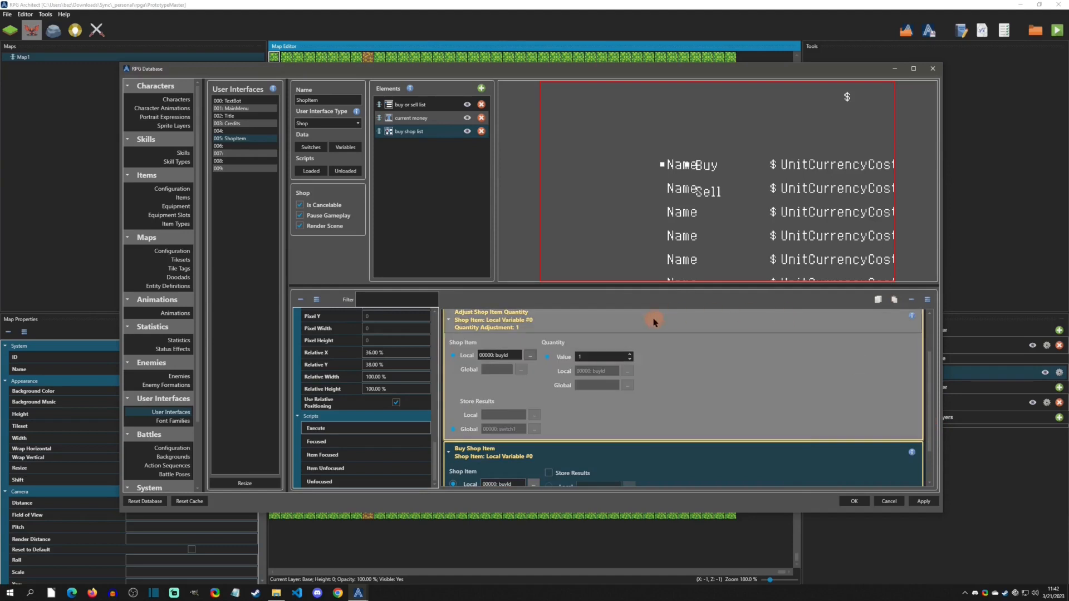
click(656, 318)
click(599, 341)
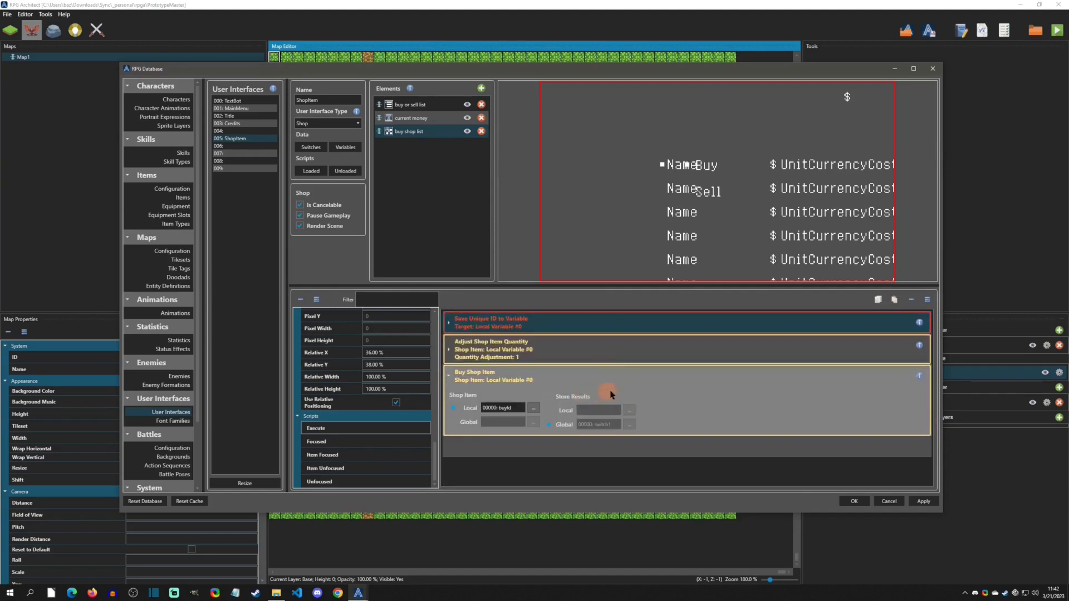
click(556, 449)
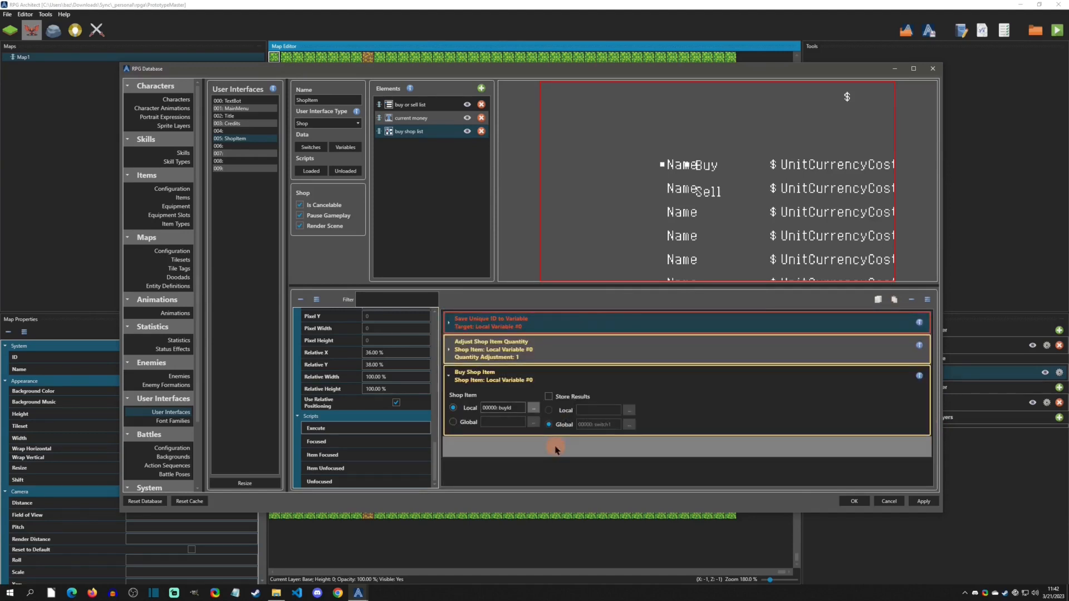
mouse_move(556, 448)
mouse_down()
mouse_move(534, 434)
mouse_move(517, 441)
mouse_up()
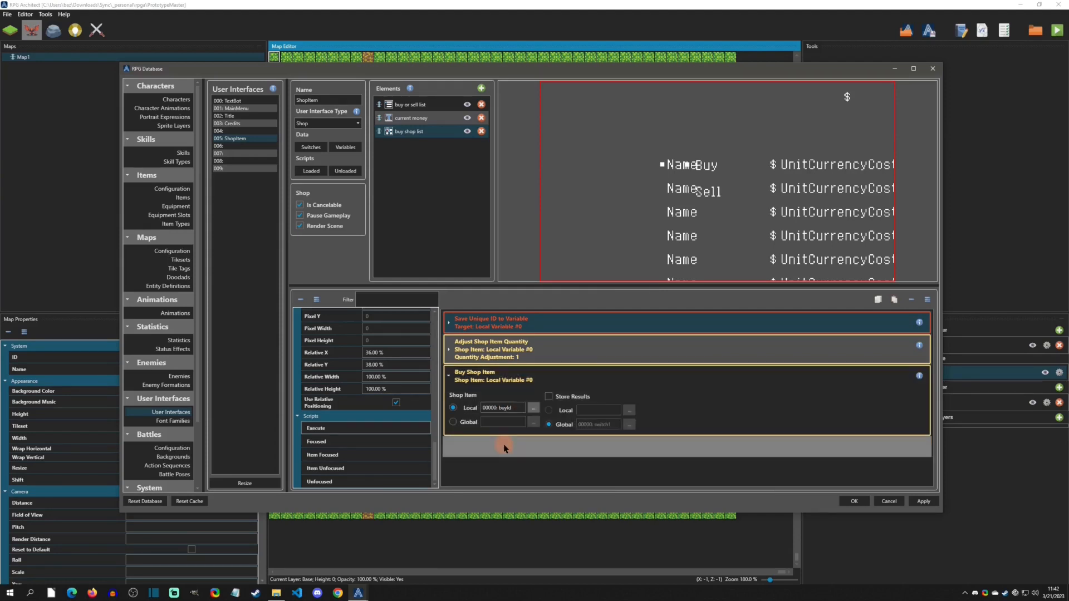
- Add another Adjust Shop Item Quantity command after Buy Shop Item, using local variable buyId with quantity -1
right_click(501, 446)
click(496, 446)
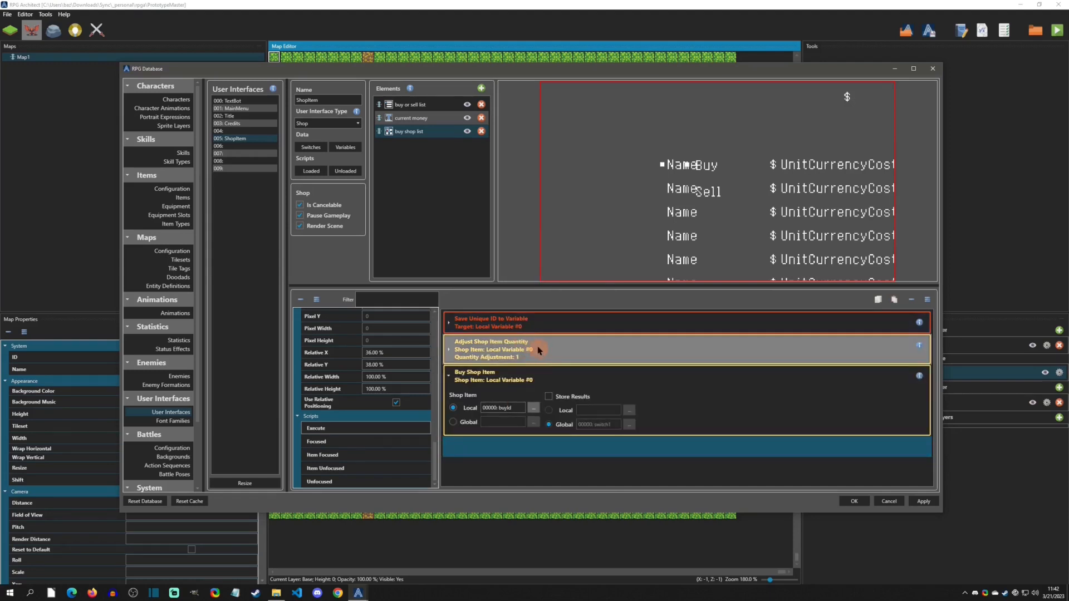
right_click(538, 444)
mouse_move(562, 428)
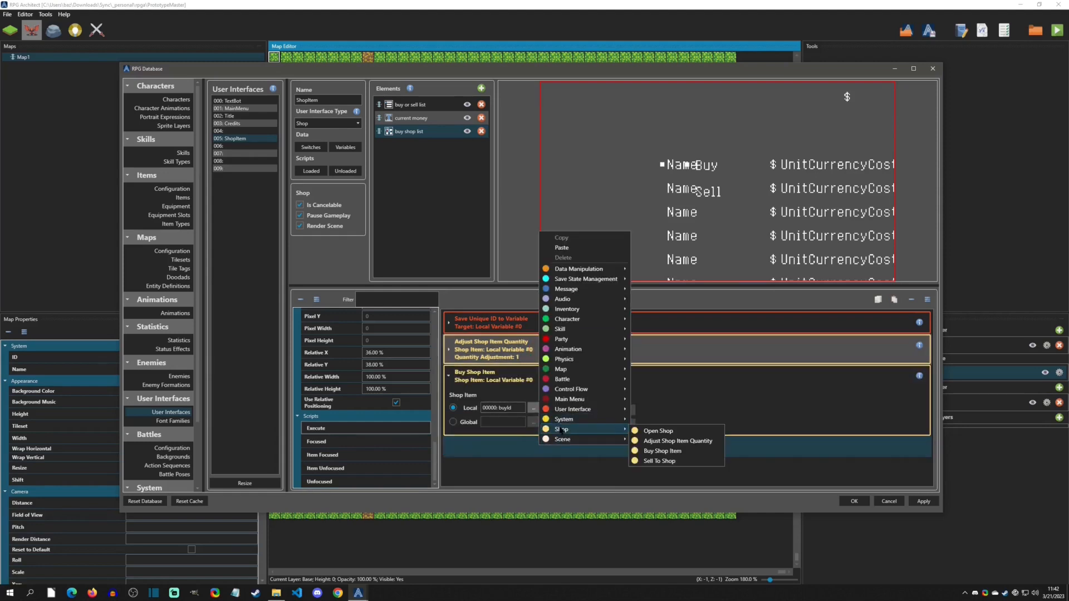
click(661, 444)
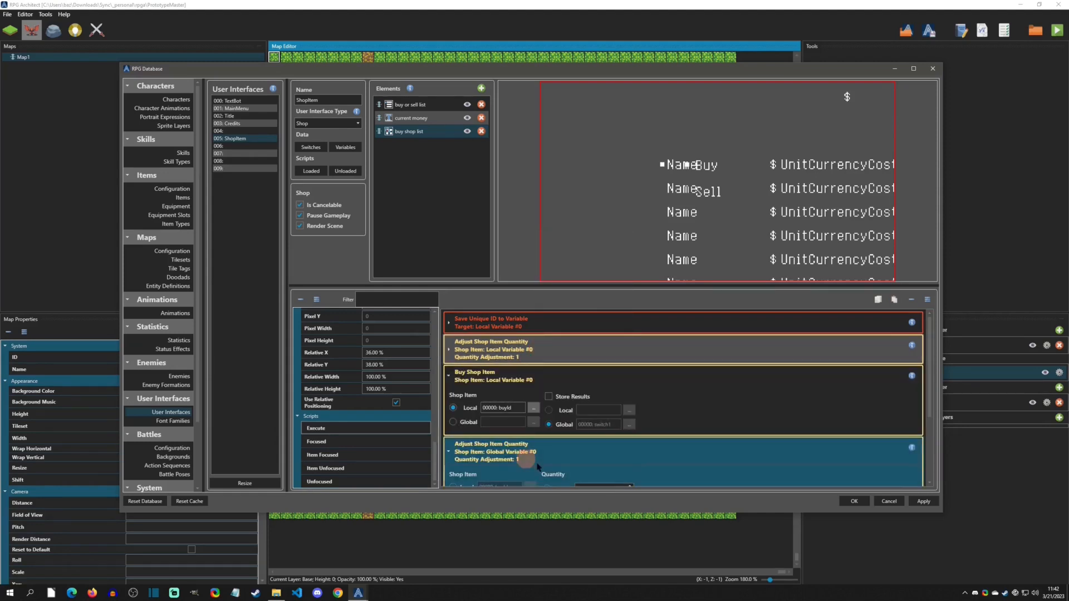
click(453, 446)
scroll(529, 394, up, 1)
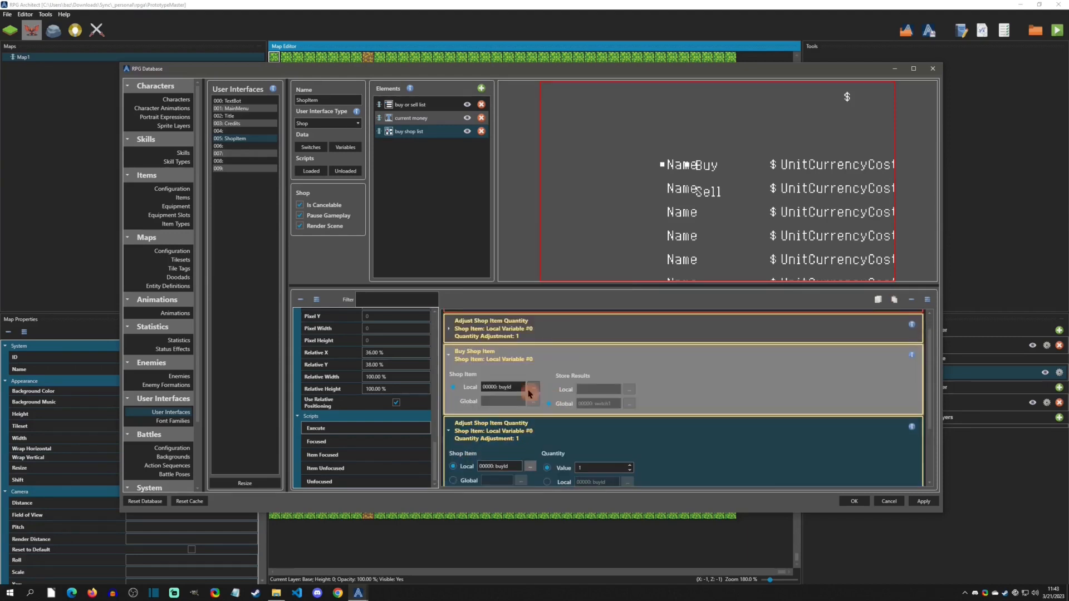
click(546, 330)
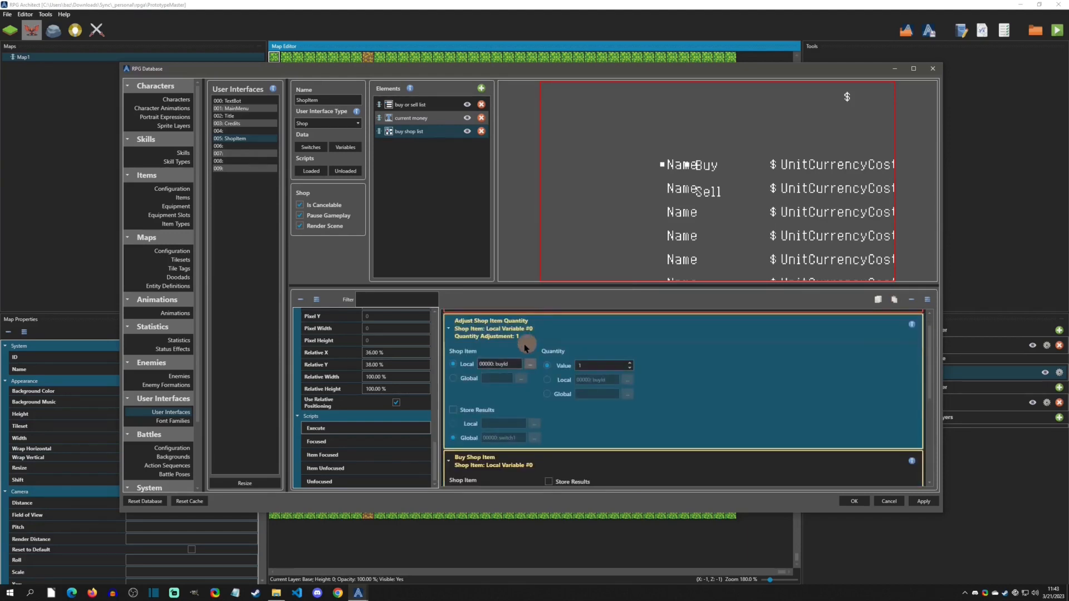
click(558, 330)
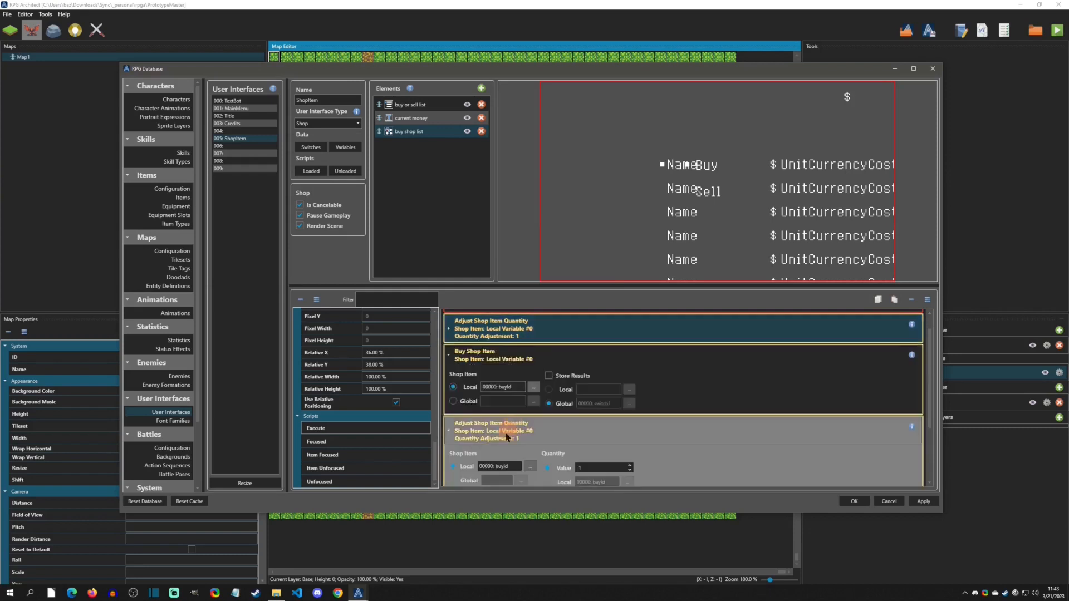
scroll(508, 437, down, 1)
click(594, 446)
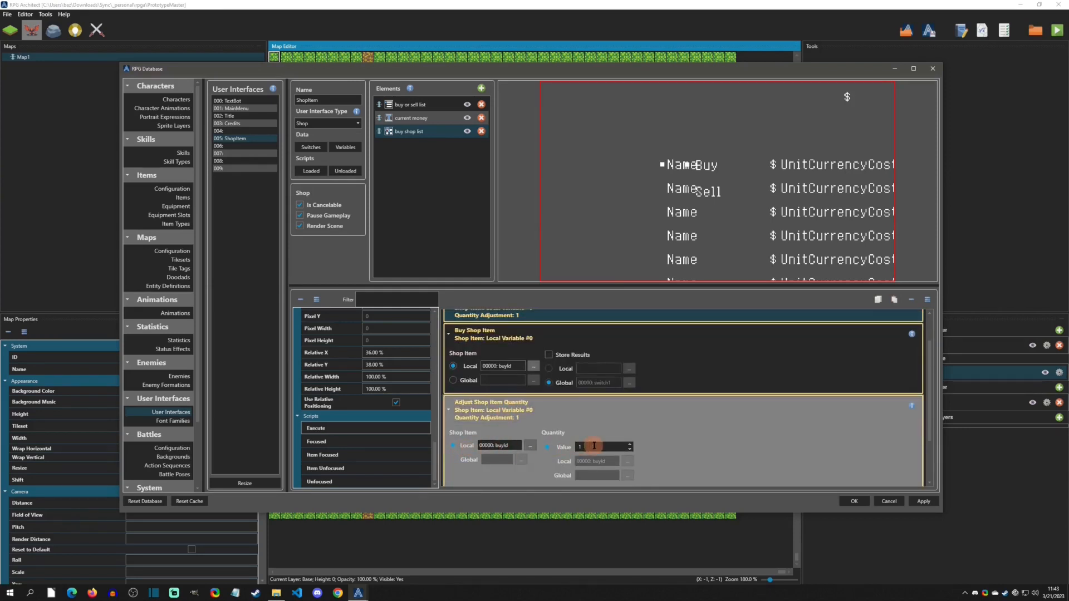
double_click(594, 446)
text(-1)
click(602, 426)
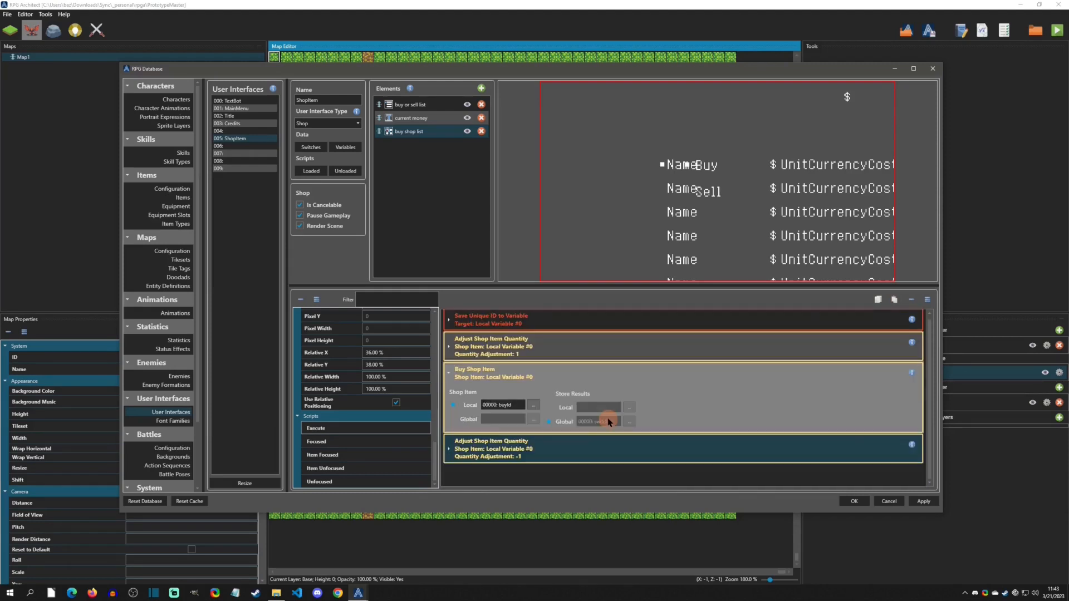
- Collapse the Buy Shop Item command and save the database changes with OK
click(584, 387)
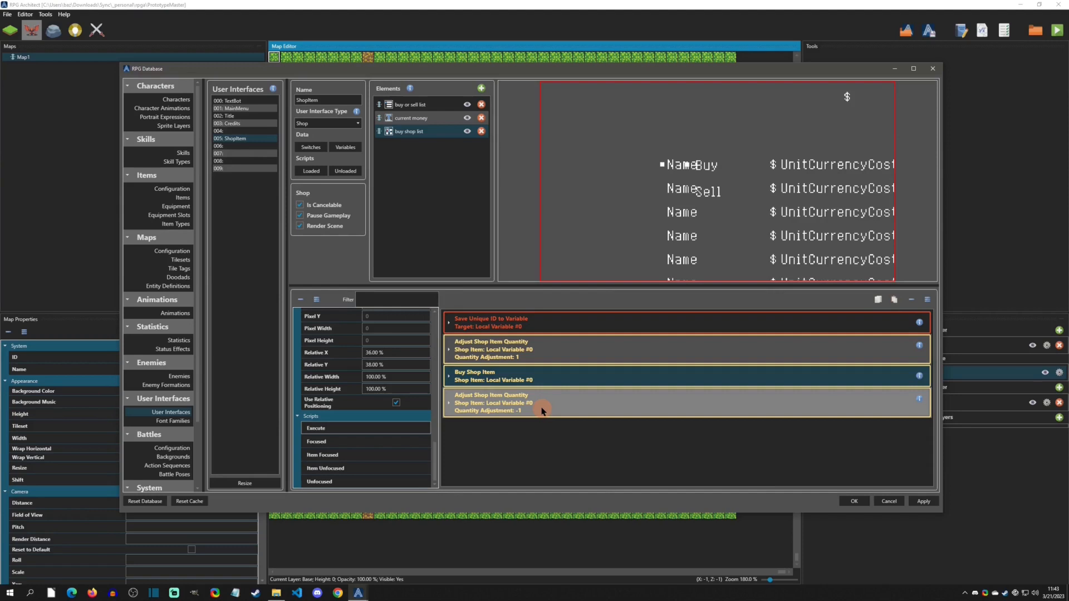
right_click(556, 433)
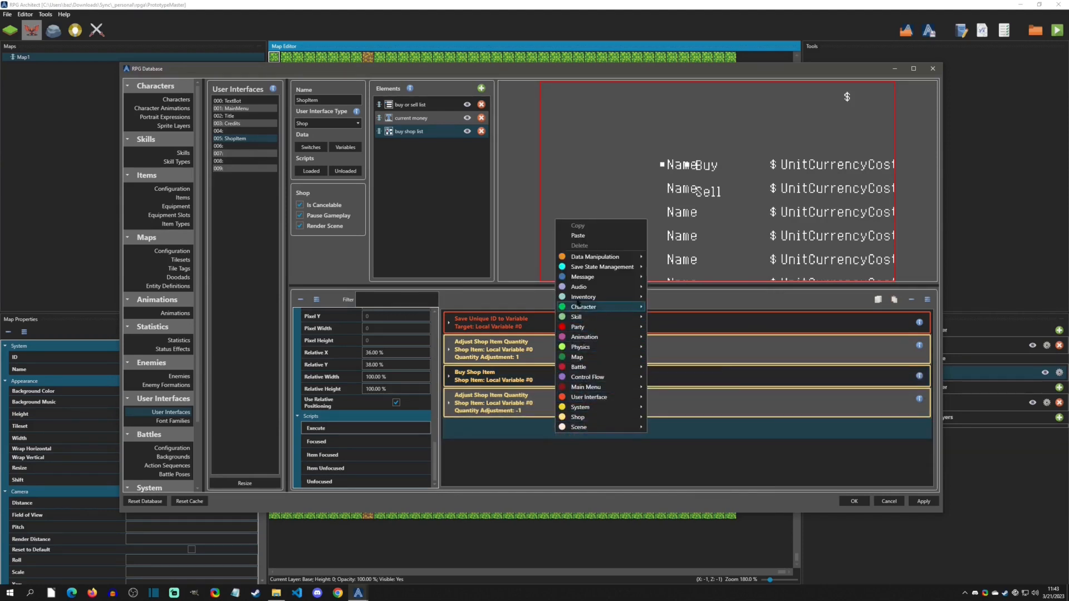
mouse_move(579, 287)
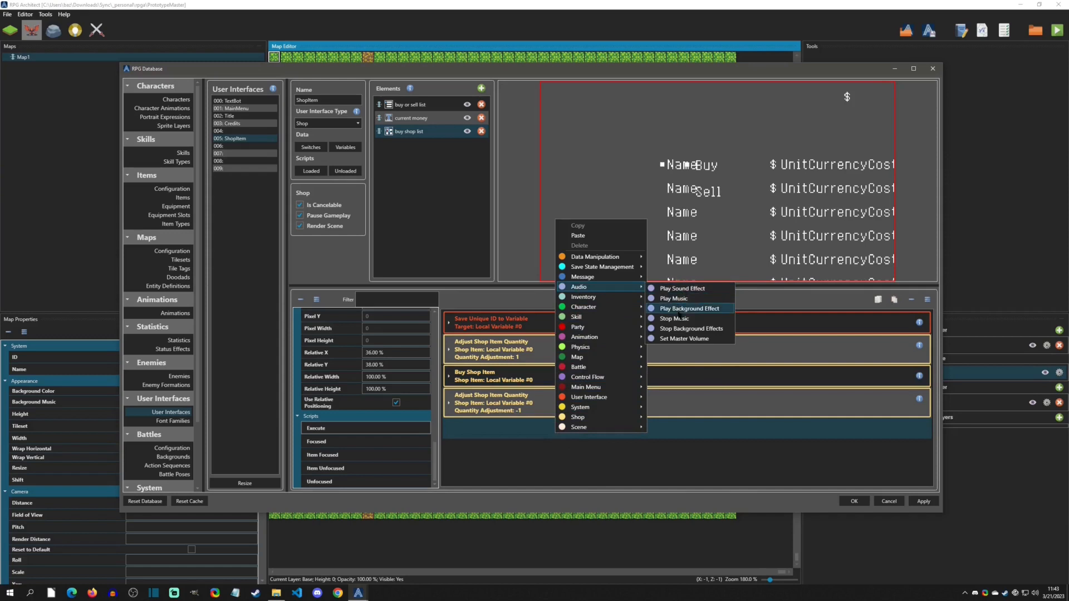
click(669, 460)
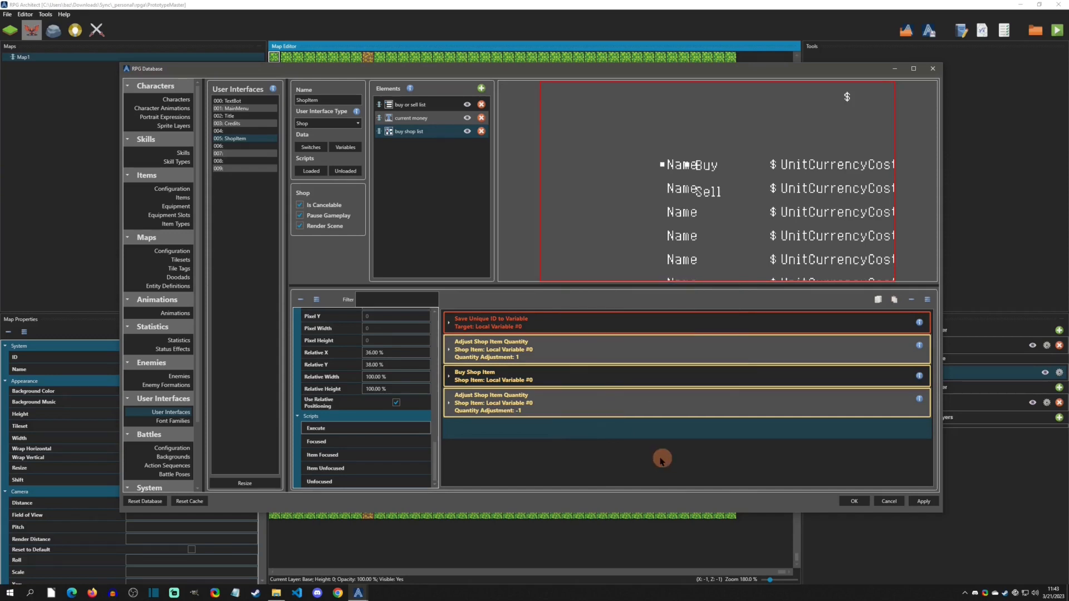
click(853, 501)
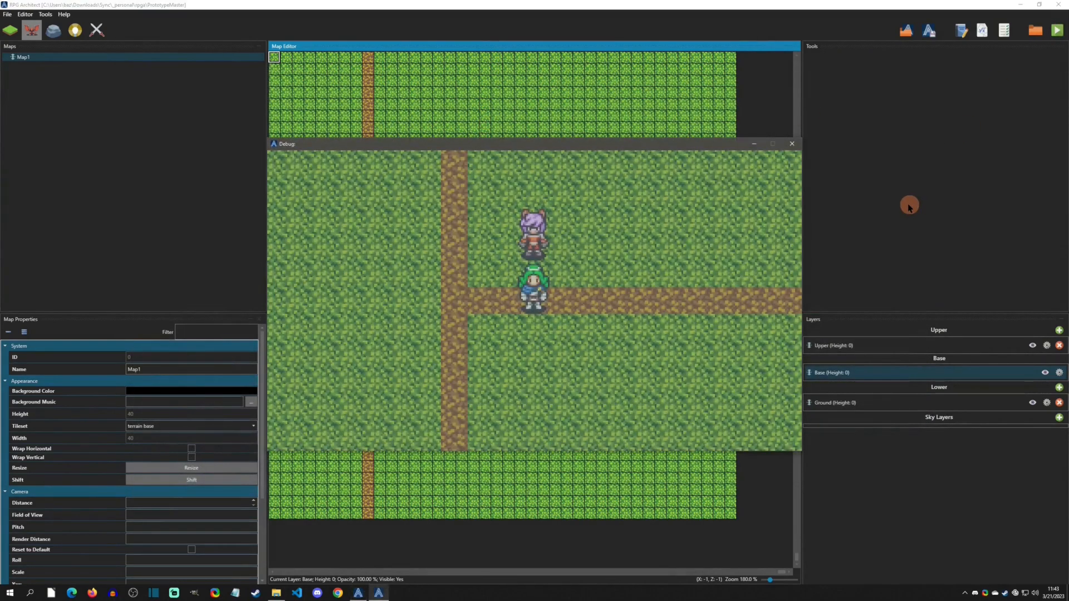
- Playtest the map: talk to the NPC, buy items from the shop, then close the debug window
key(Up)
key(Return)
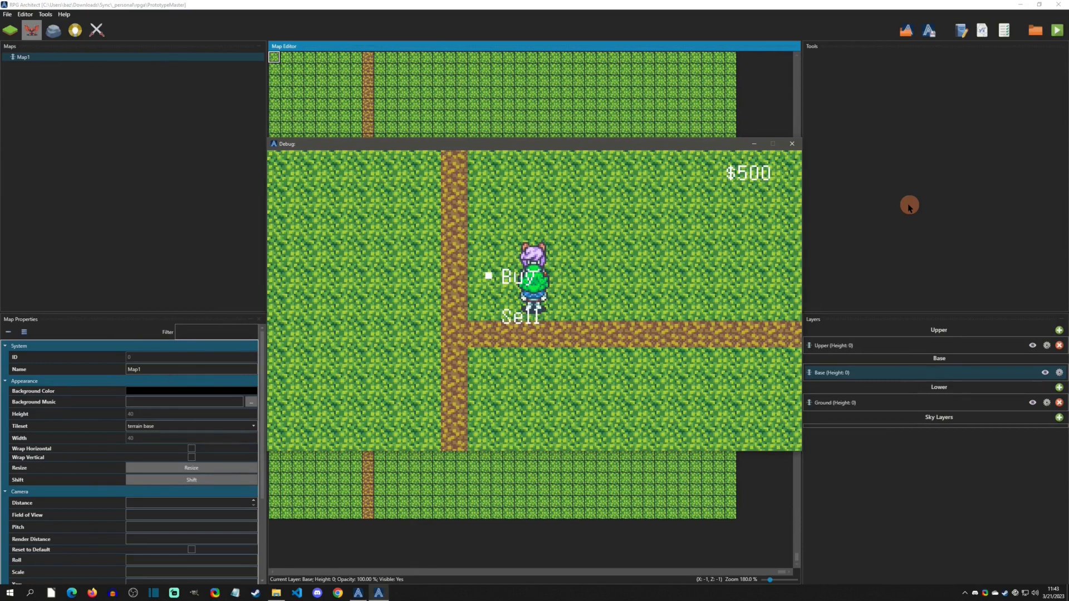
key(Return)
key(Return)
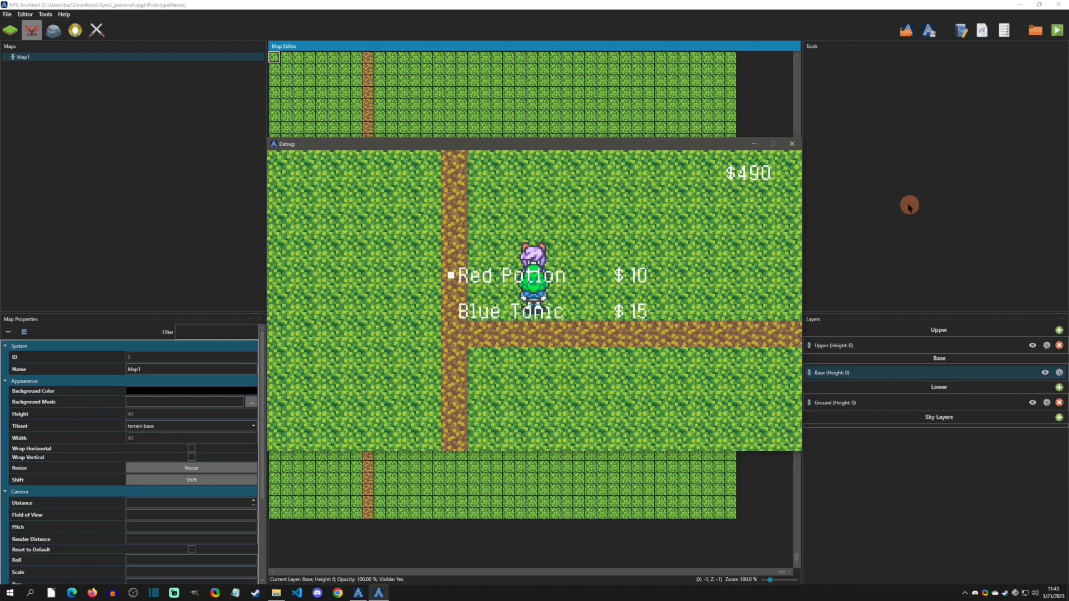
key(Return)
key(Return)
key(Return)
key(Return)
key(Down)
key(Down)
key(Down)
key(Return)
key(Return)
key(Return)
click(791, 144)
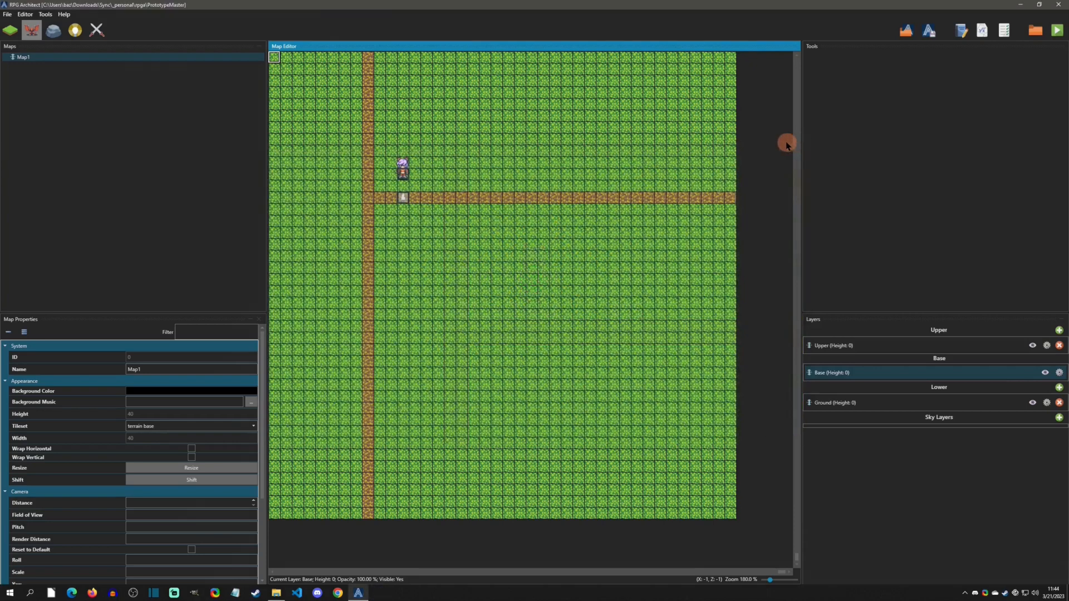
- In the sample game, buy Skin Grafts from the shop and review them in the items menu
key(Left)
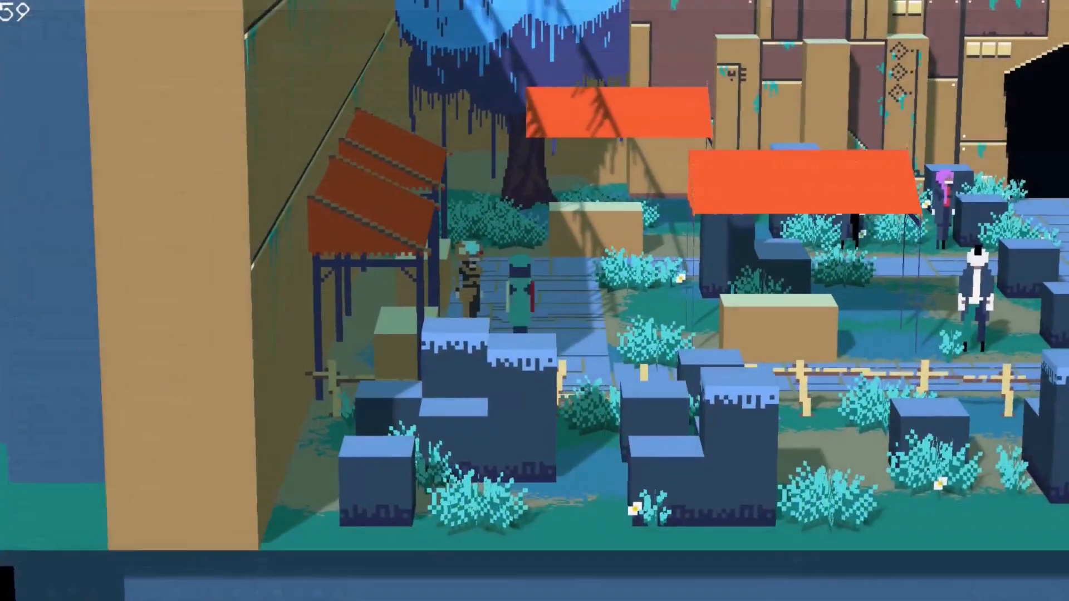
key(Return)
key(Return)
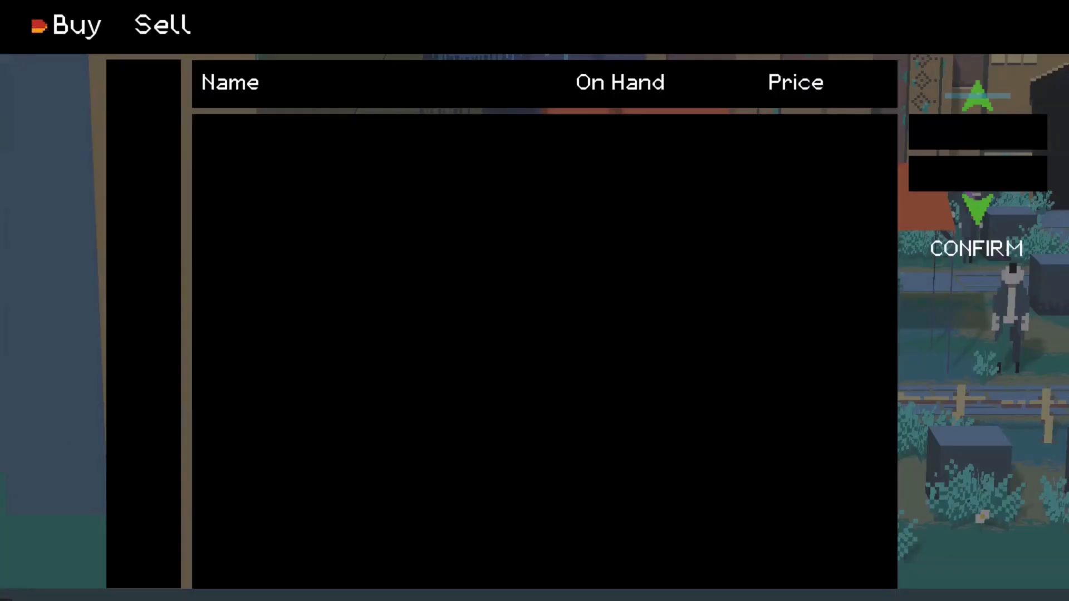
key(Return)
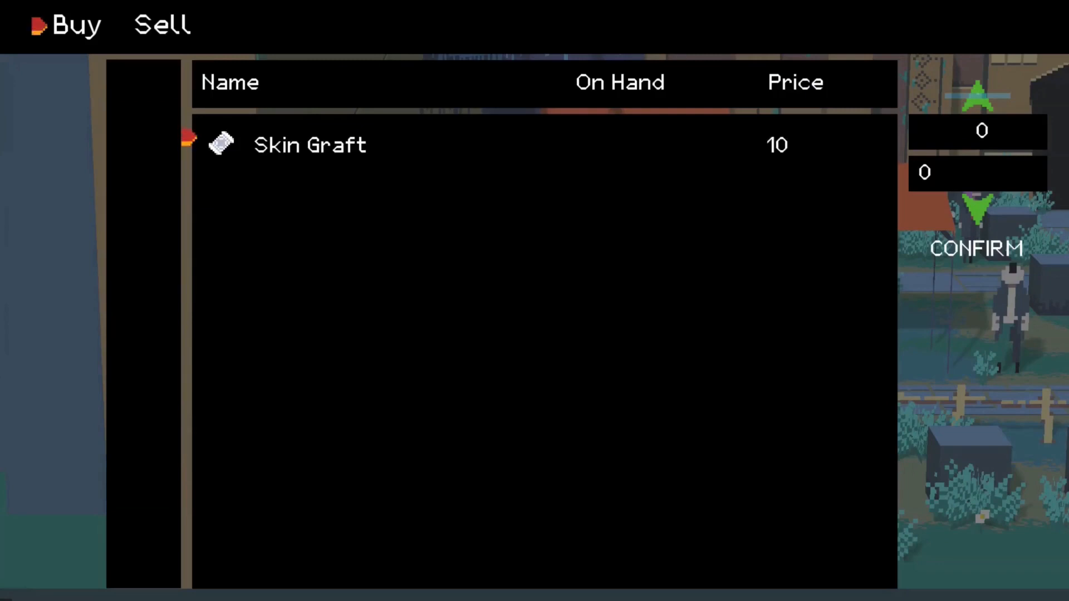
key(Up)
key(Up)
key(Up)
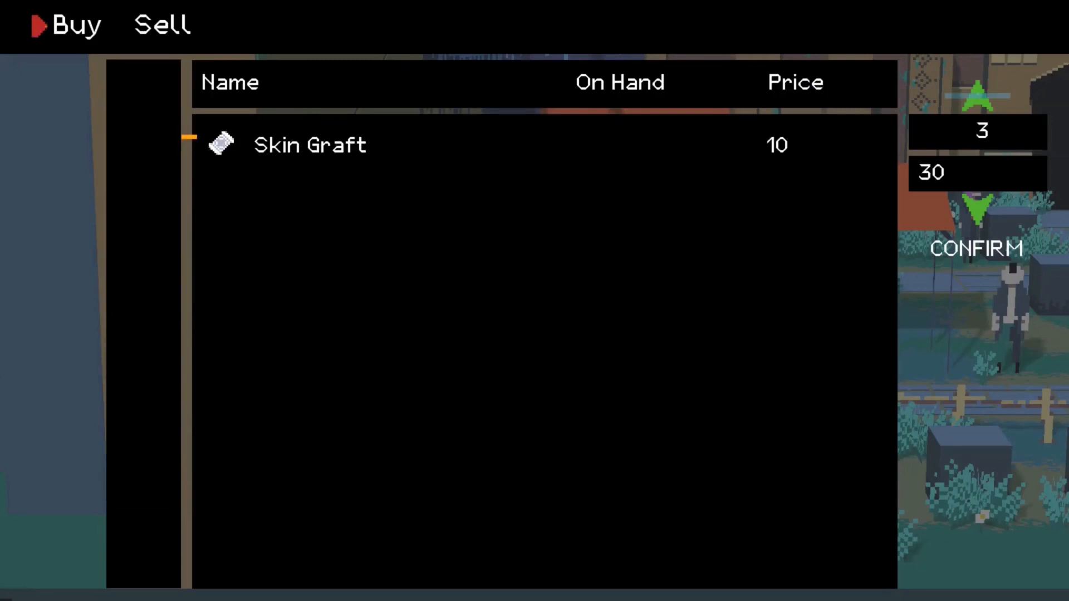
key(Escape)
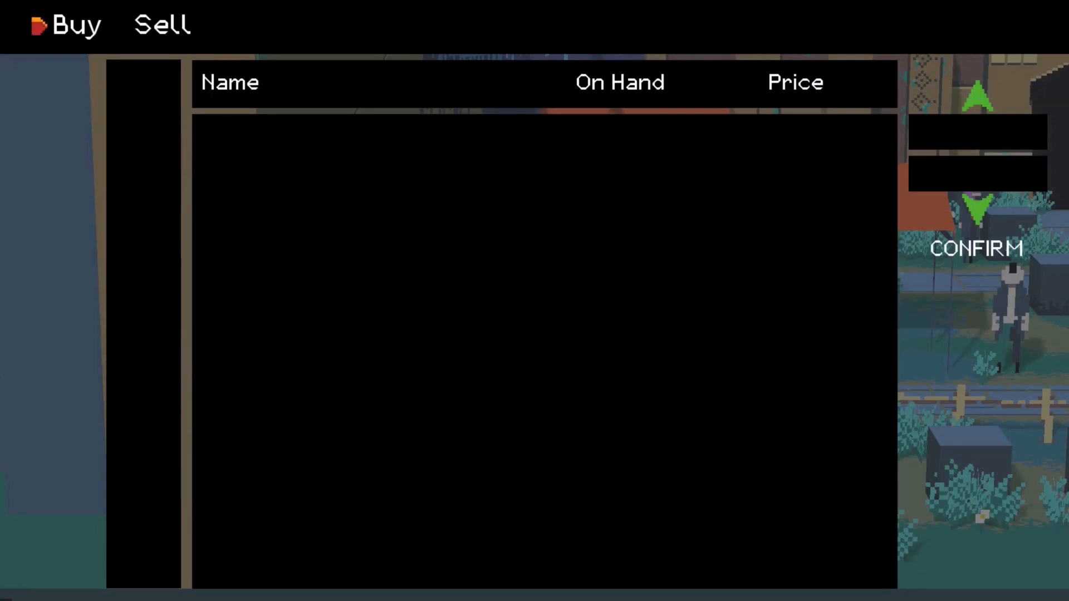
key(Escape)
- Reopen the shop, browse the Sell list, and return to the game's main menu
key(Escape)
key(Down)
key(Down)
key(Down)
key(Return)
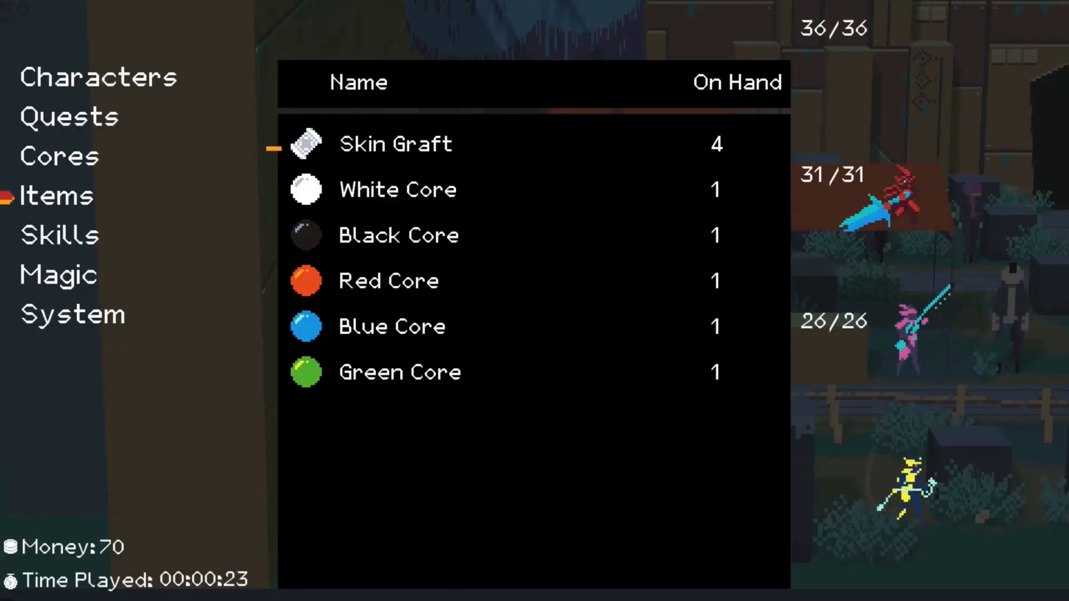
key(Escape)
key(Escape)
key(Return)
key(Return)
key(Return)
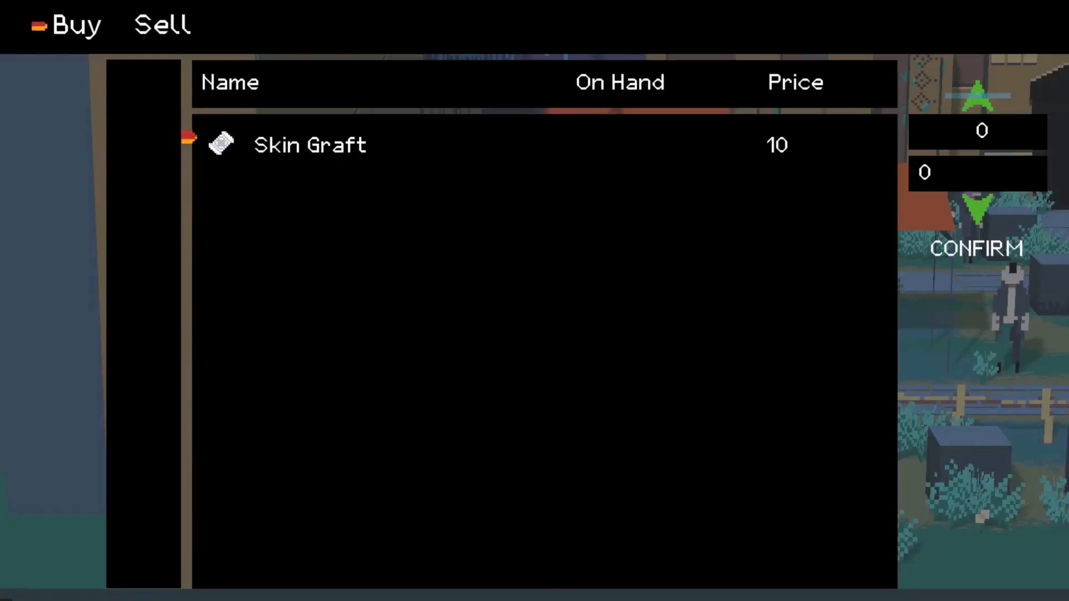
key(Escape)
key(Right)
key(Return)
key(Return)
key(Up)
key(Up)
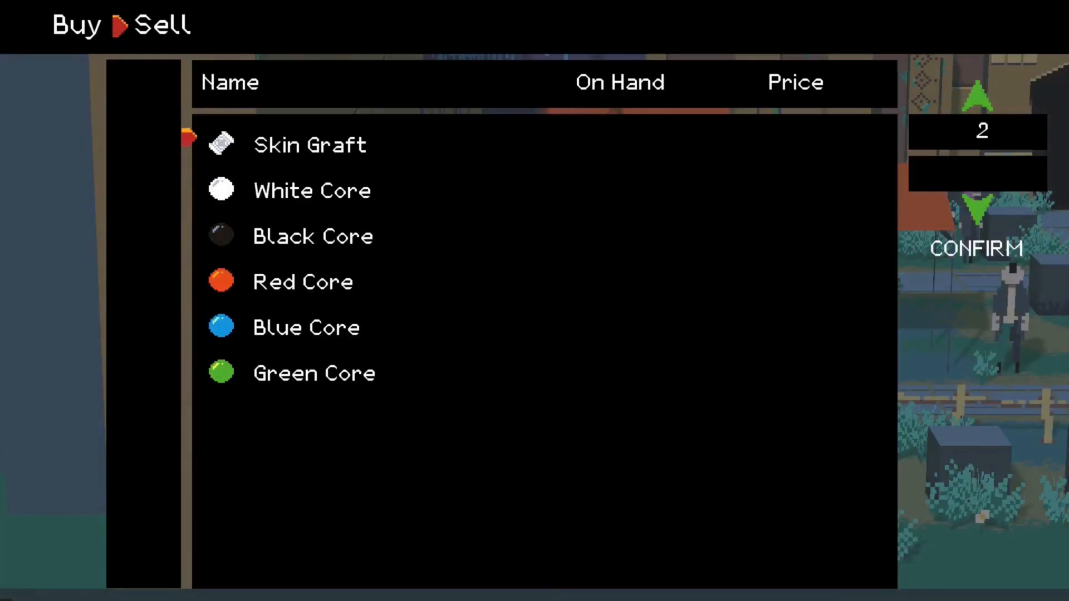
key(Escape)
key(Escape)
key(Down)
key(Down)
key(Down)
key(Return)
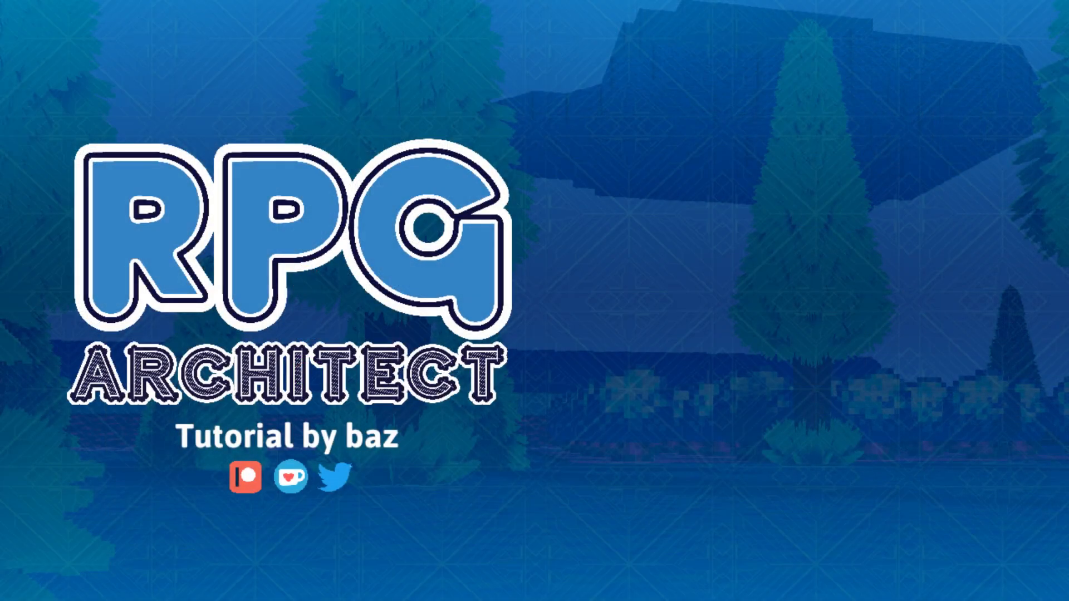